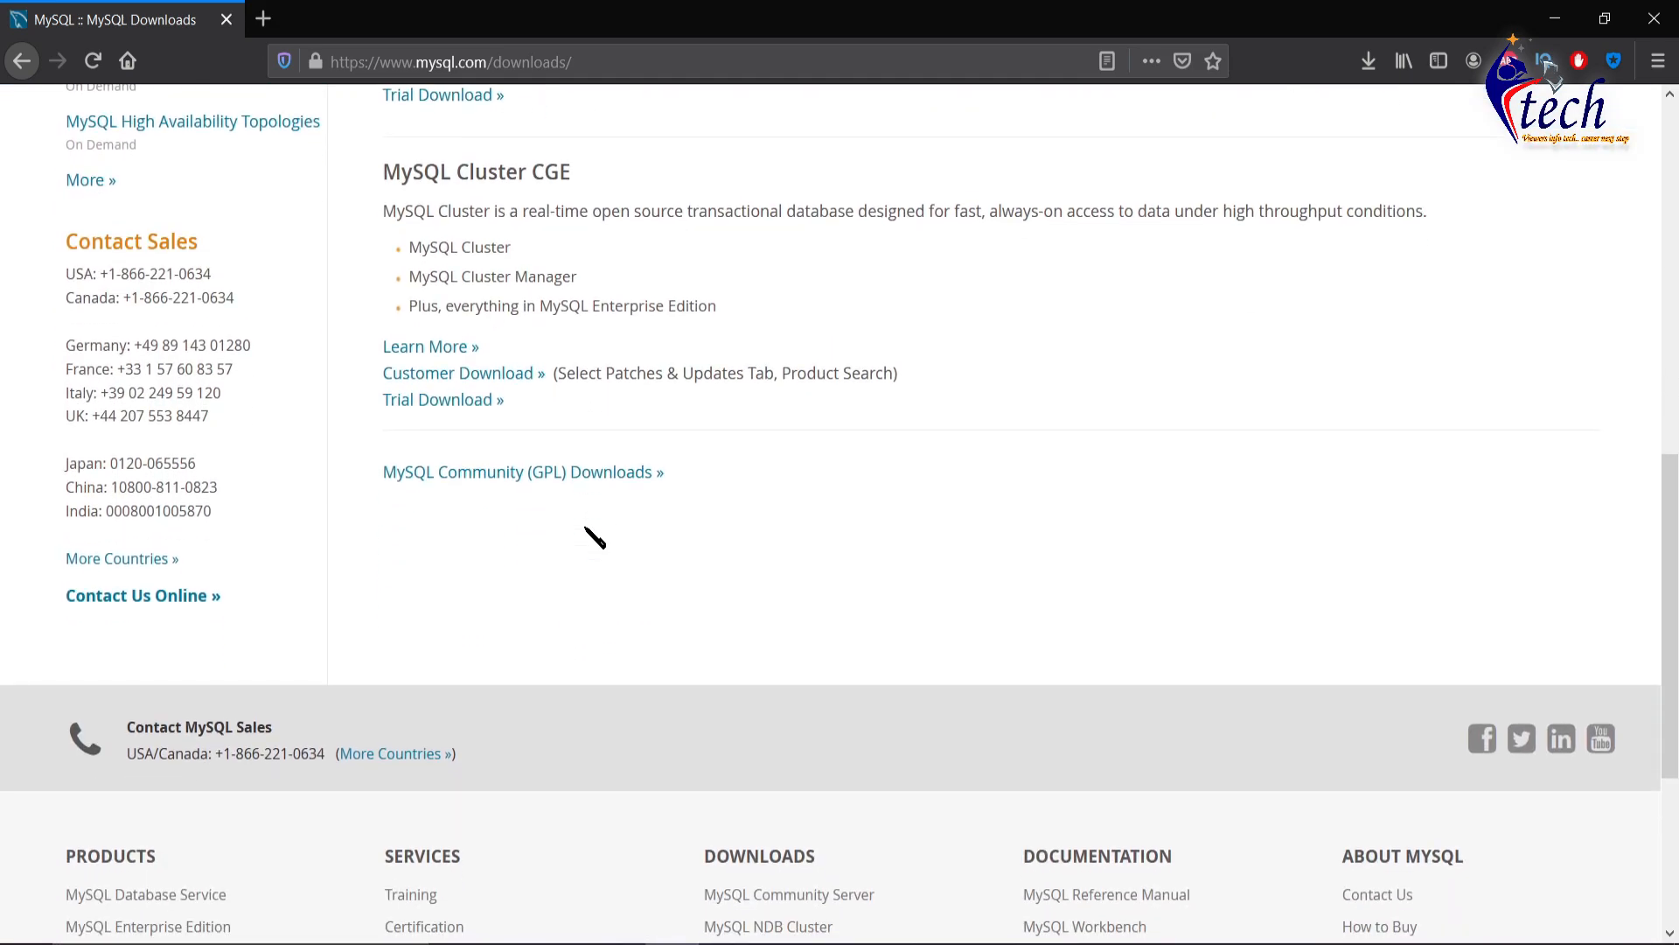
- Follow the 'MySQL Community (GPL) Downloads »' link at the bottom of mysql.com/downloads
drag(359, 443, 737, 503)
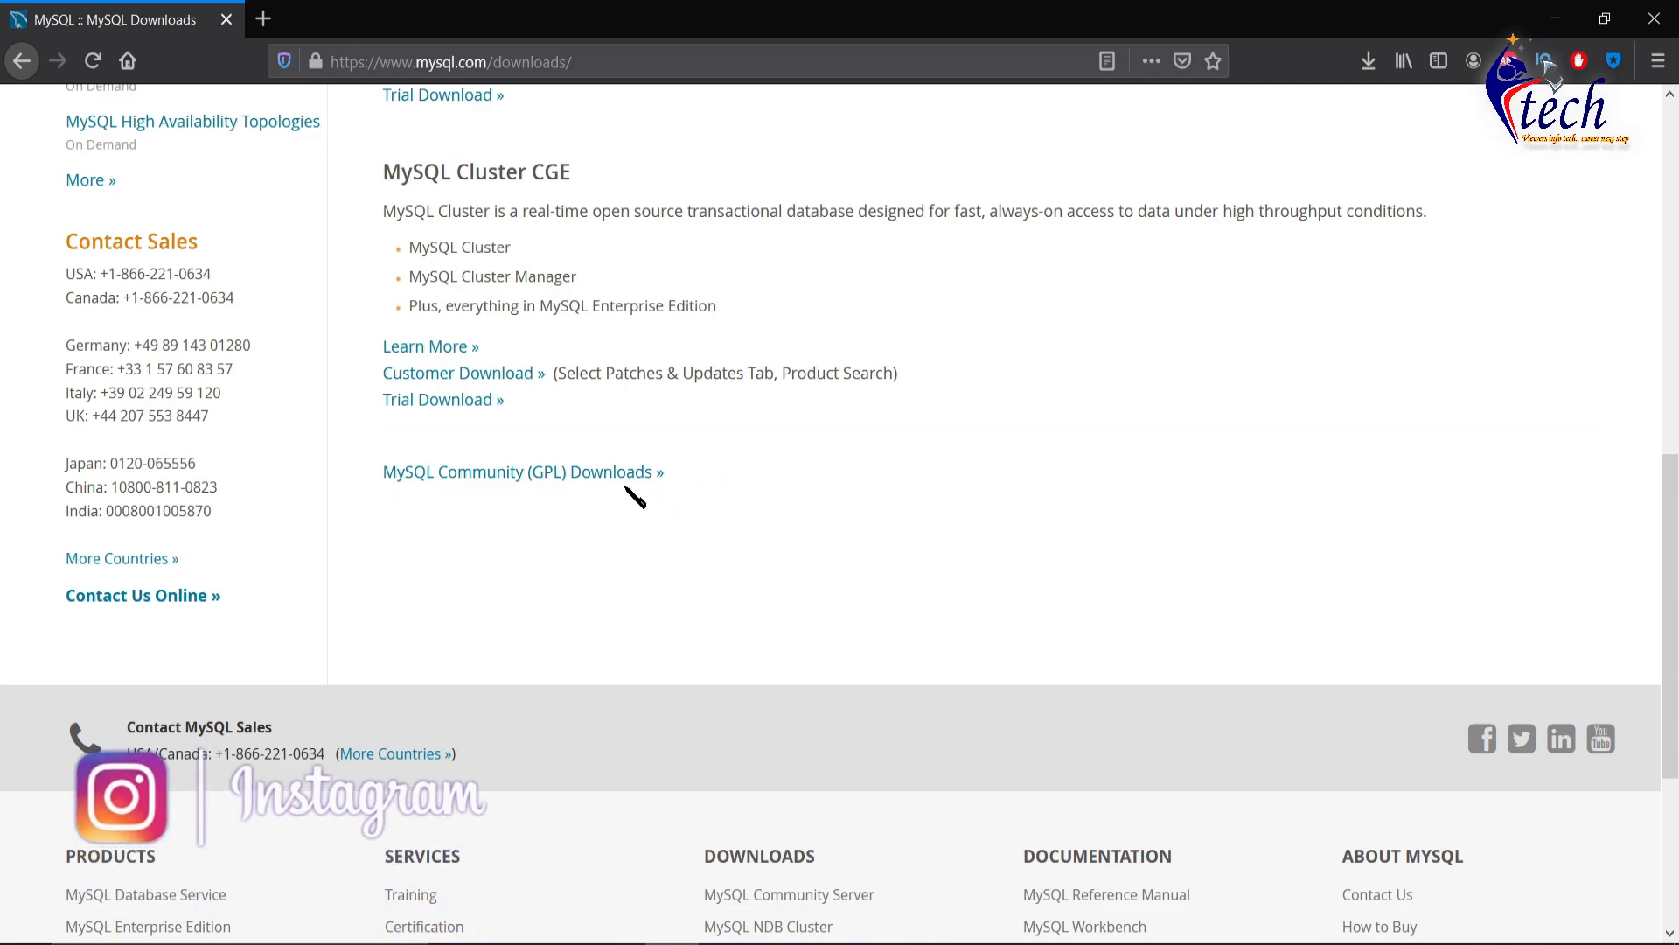
click(587, 484)
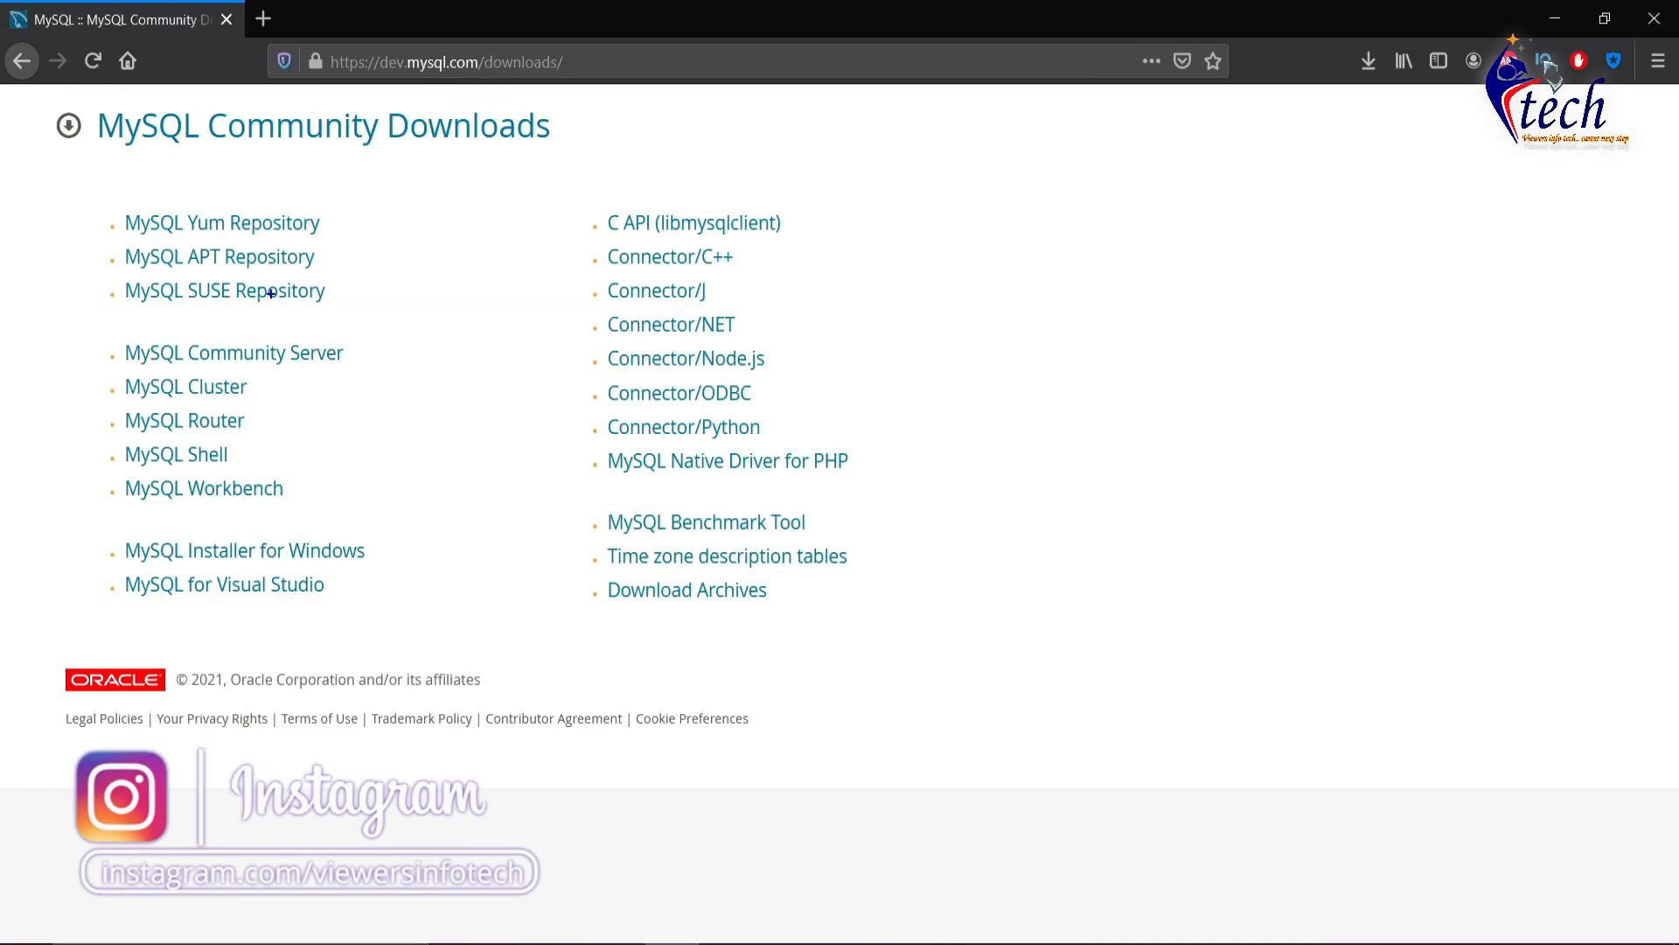
- Open the MySQL Installer for Windows page from the community products list
drag(105, 187, 437, 616)
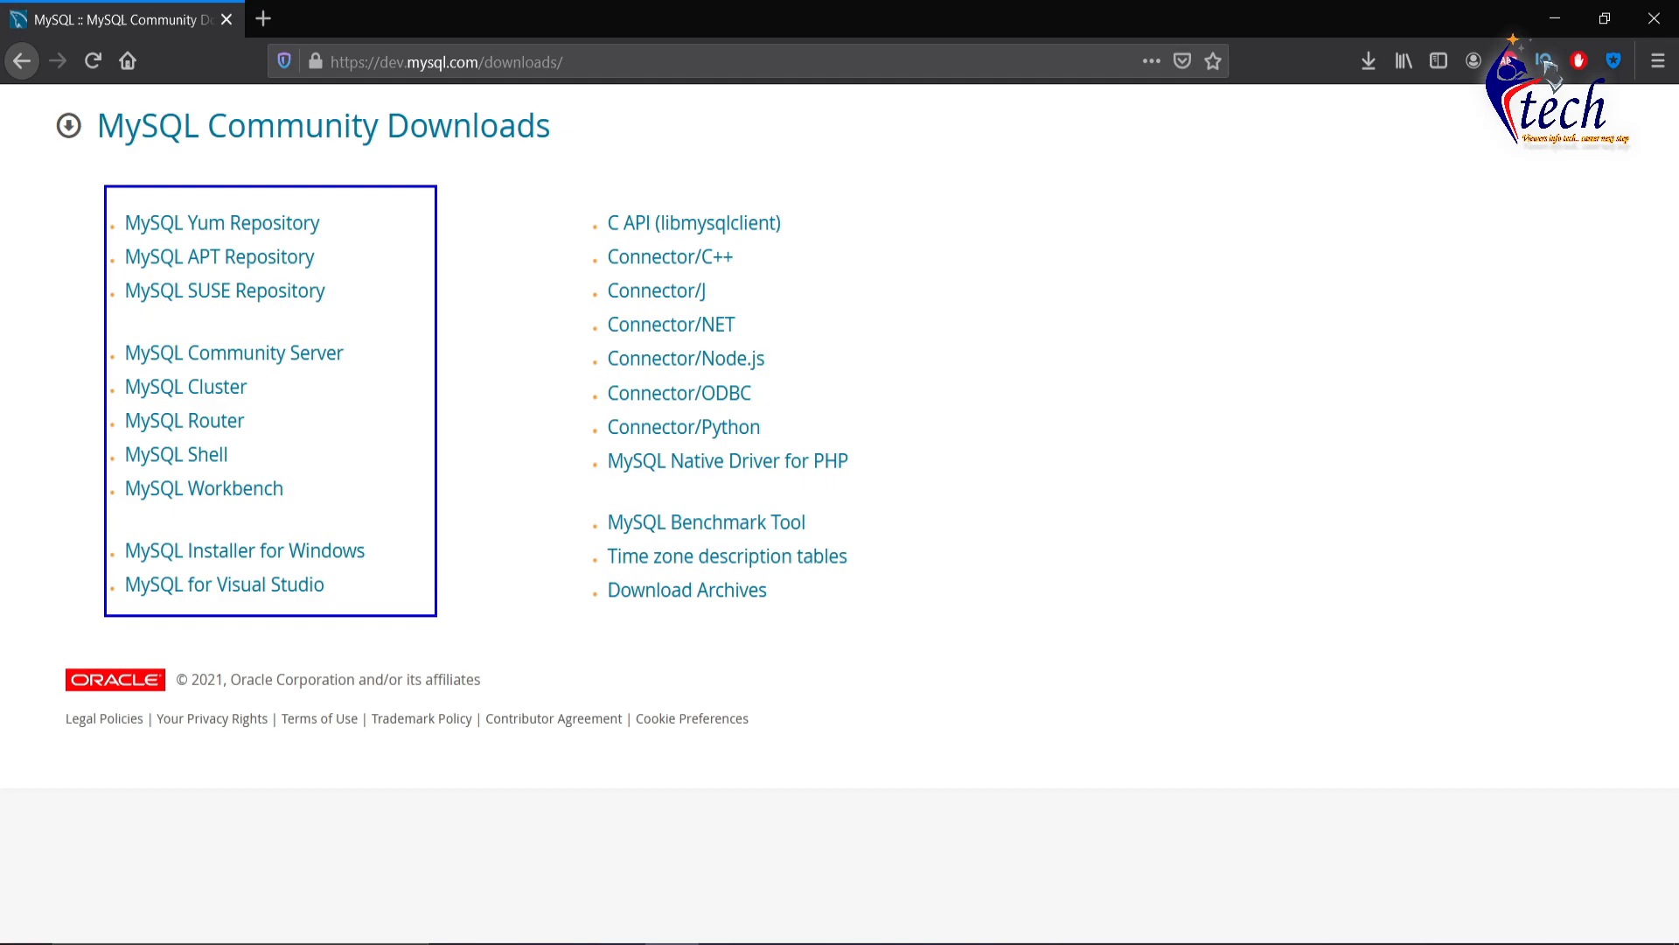
mouse_move(85, 529)
mouse_down()
mouse_move(289, 573)
mouse_move(464, 570)
mouse_up()
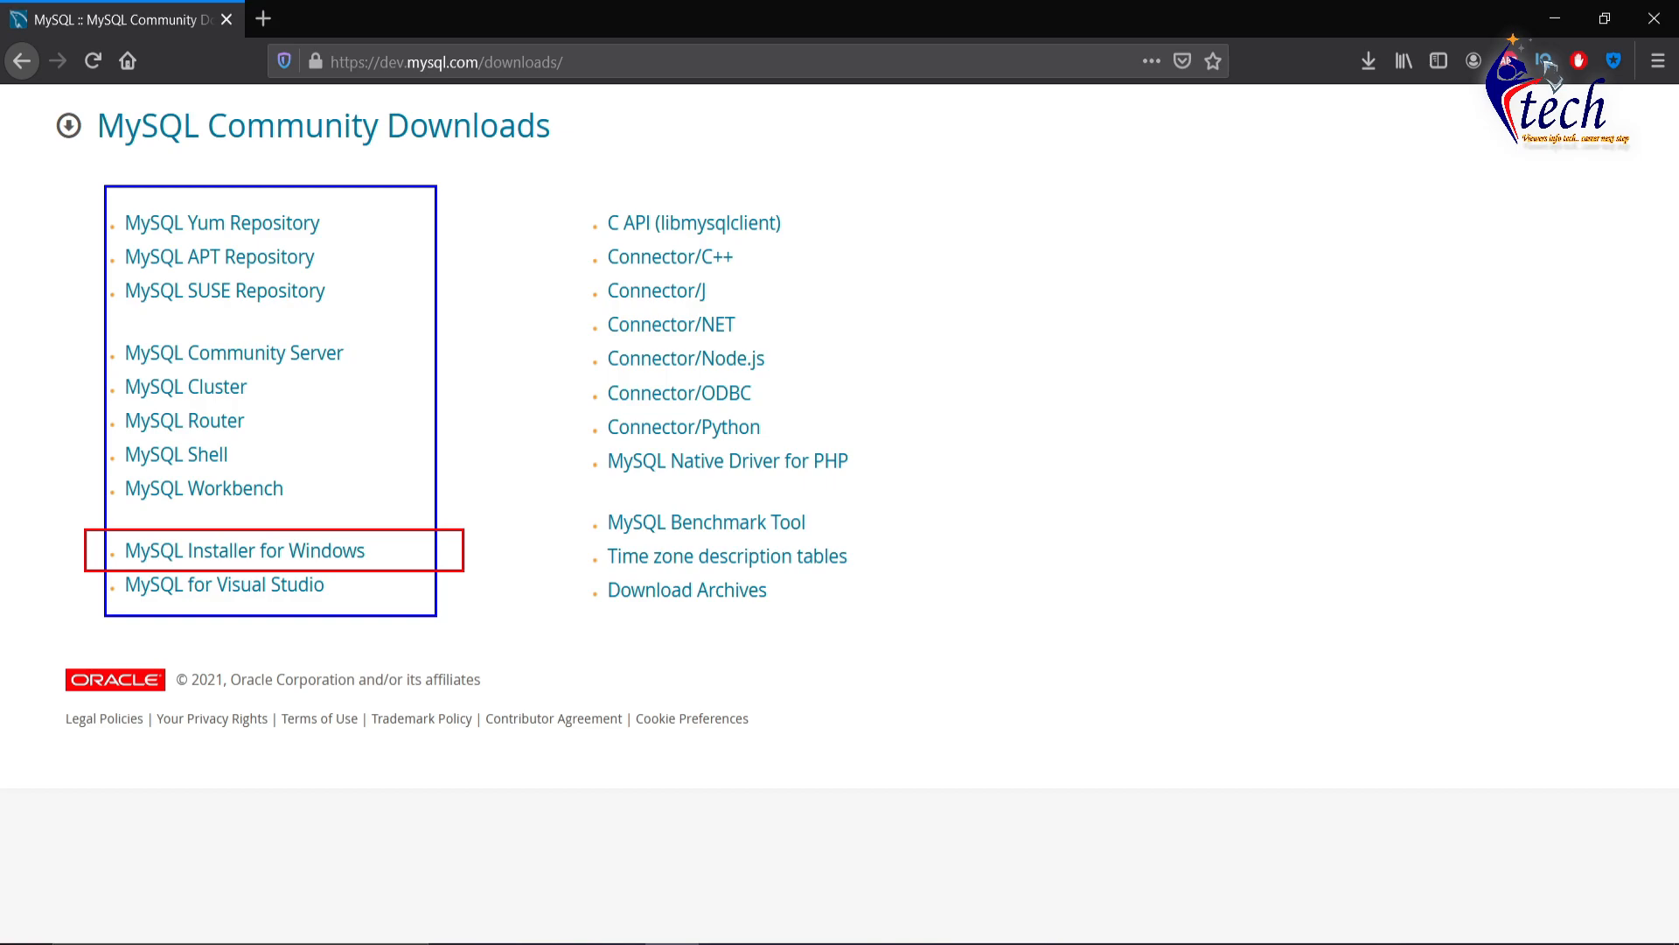
key(Escape)
click(303, 551)
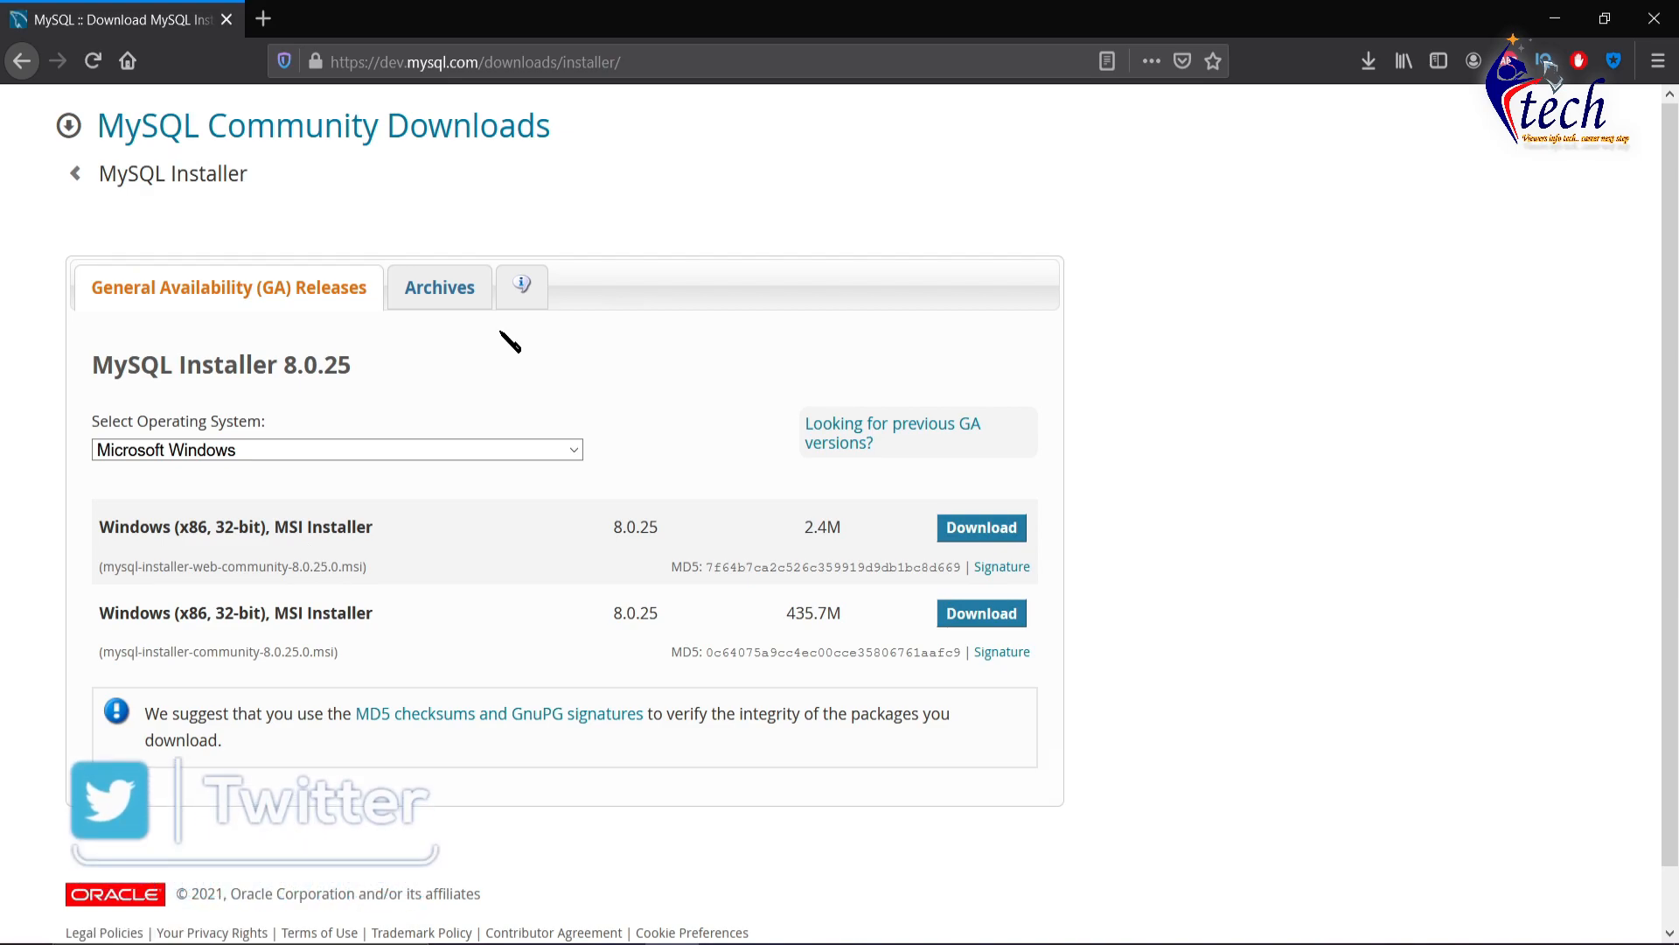
- Download the full 435.7M mysql-installer-community-8.0.25.0.msi rather than the web installer
drag(100, 649, 272, 670)
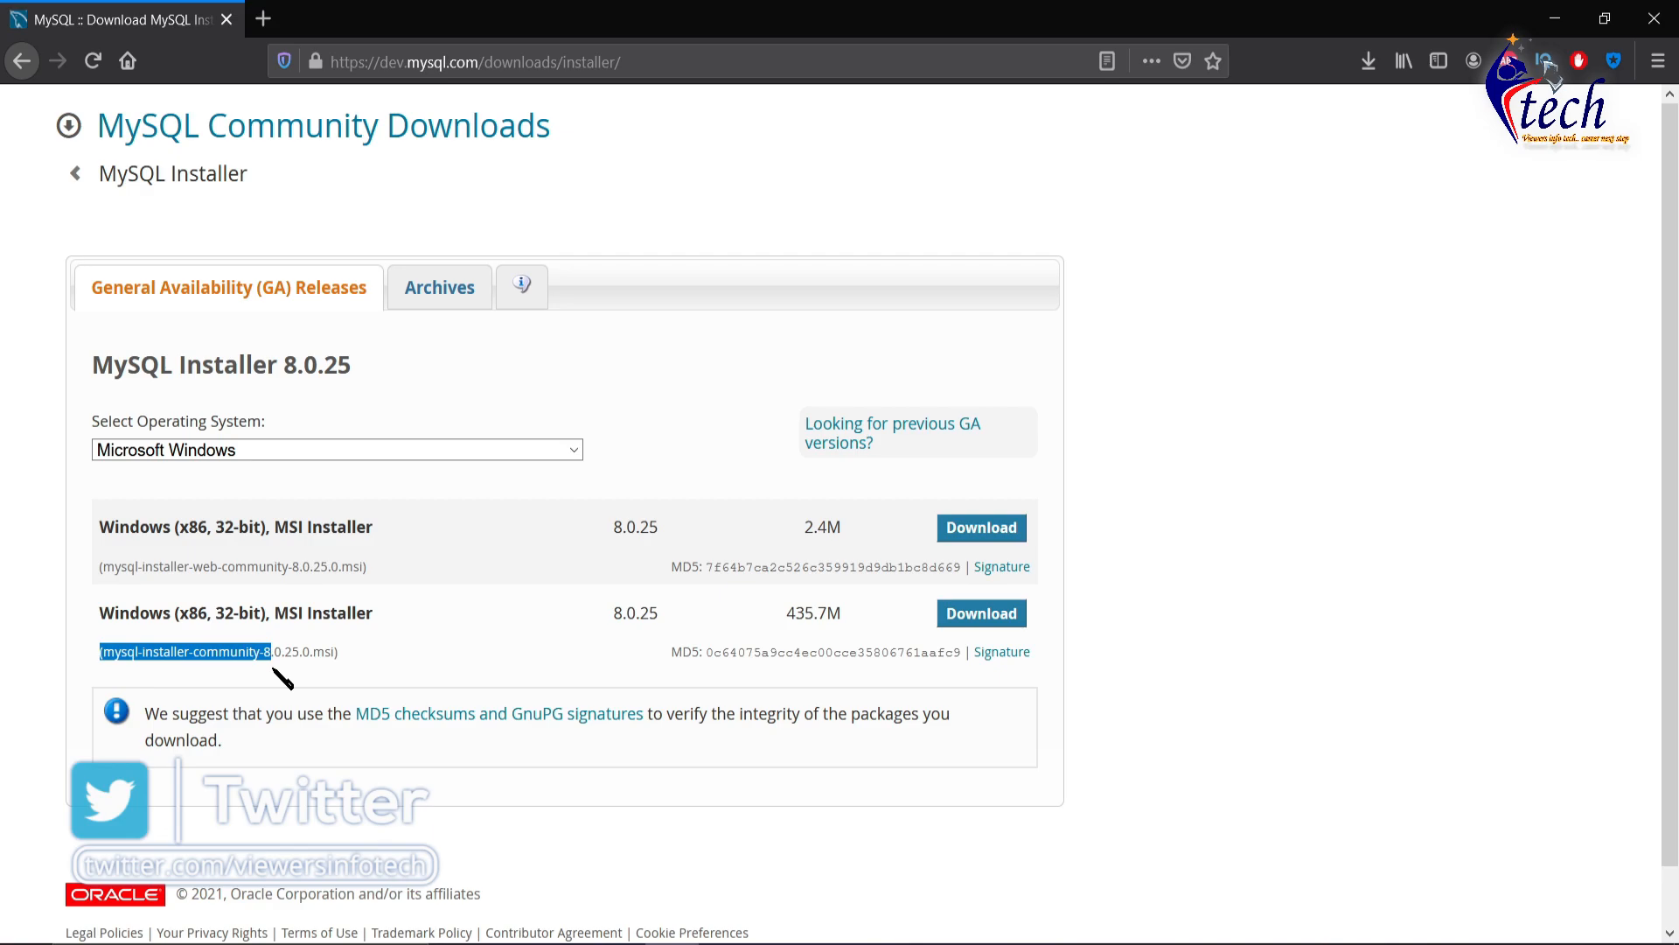
drag(106, 567, 307, 564)
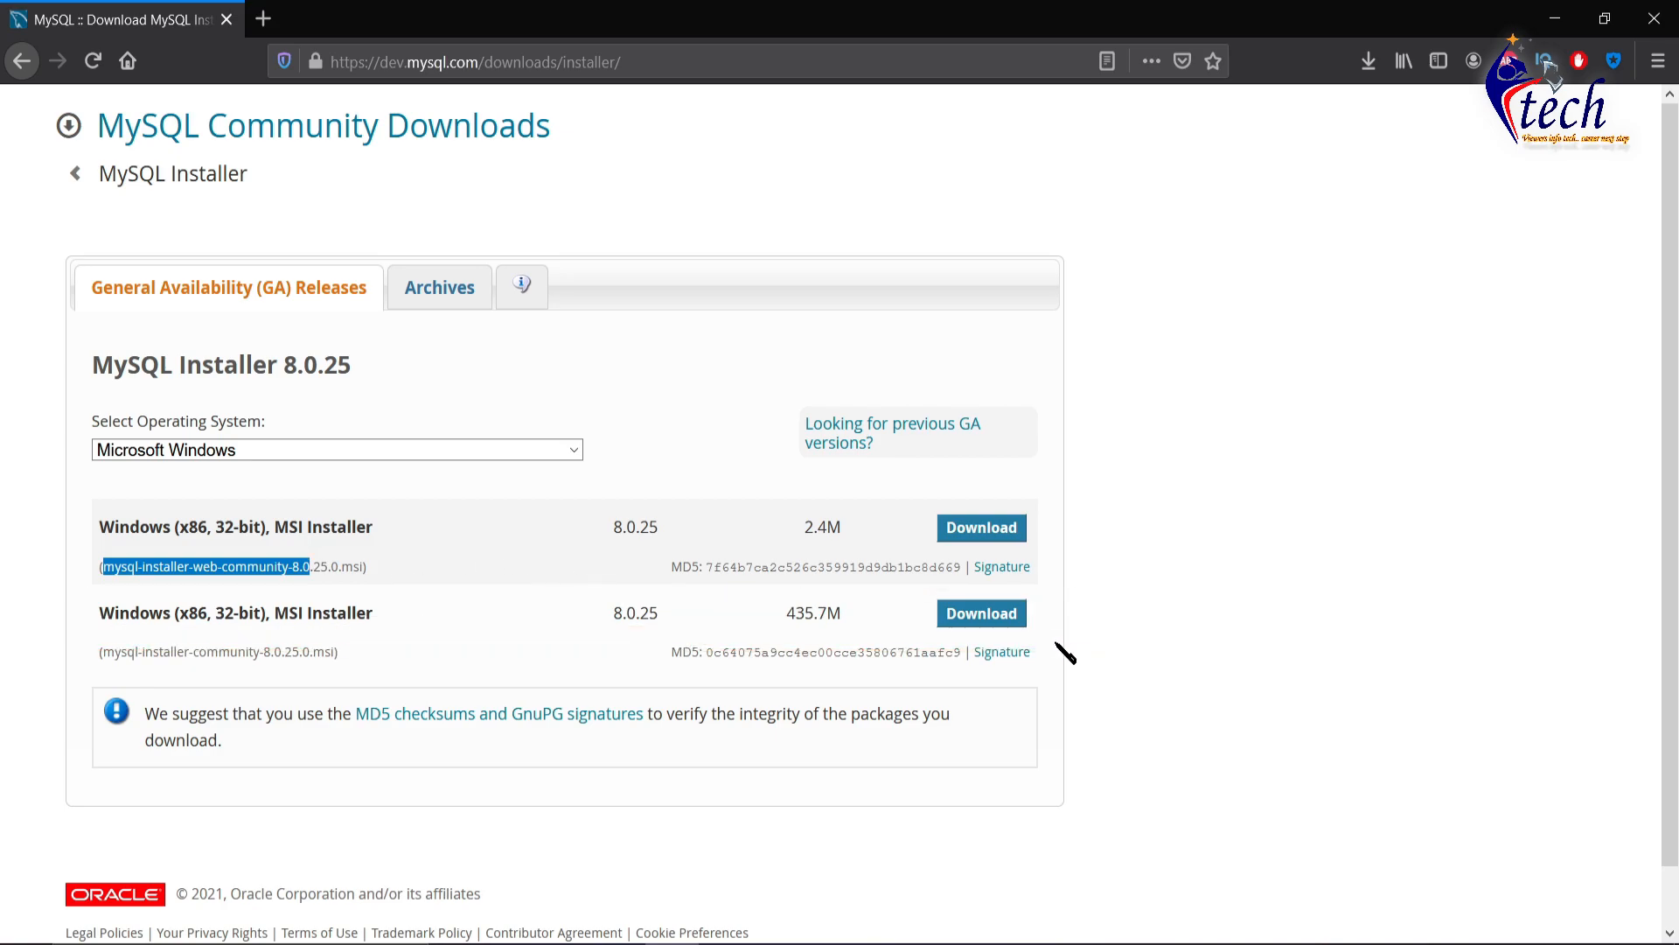
click(1002, 619)
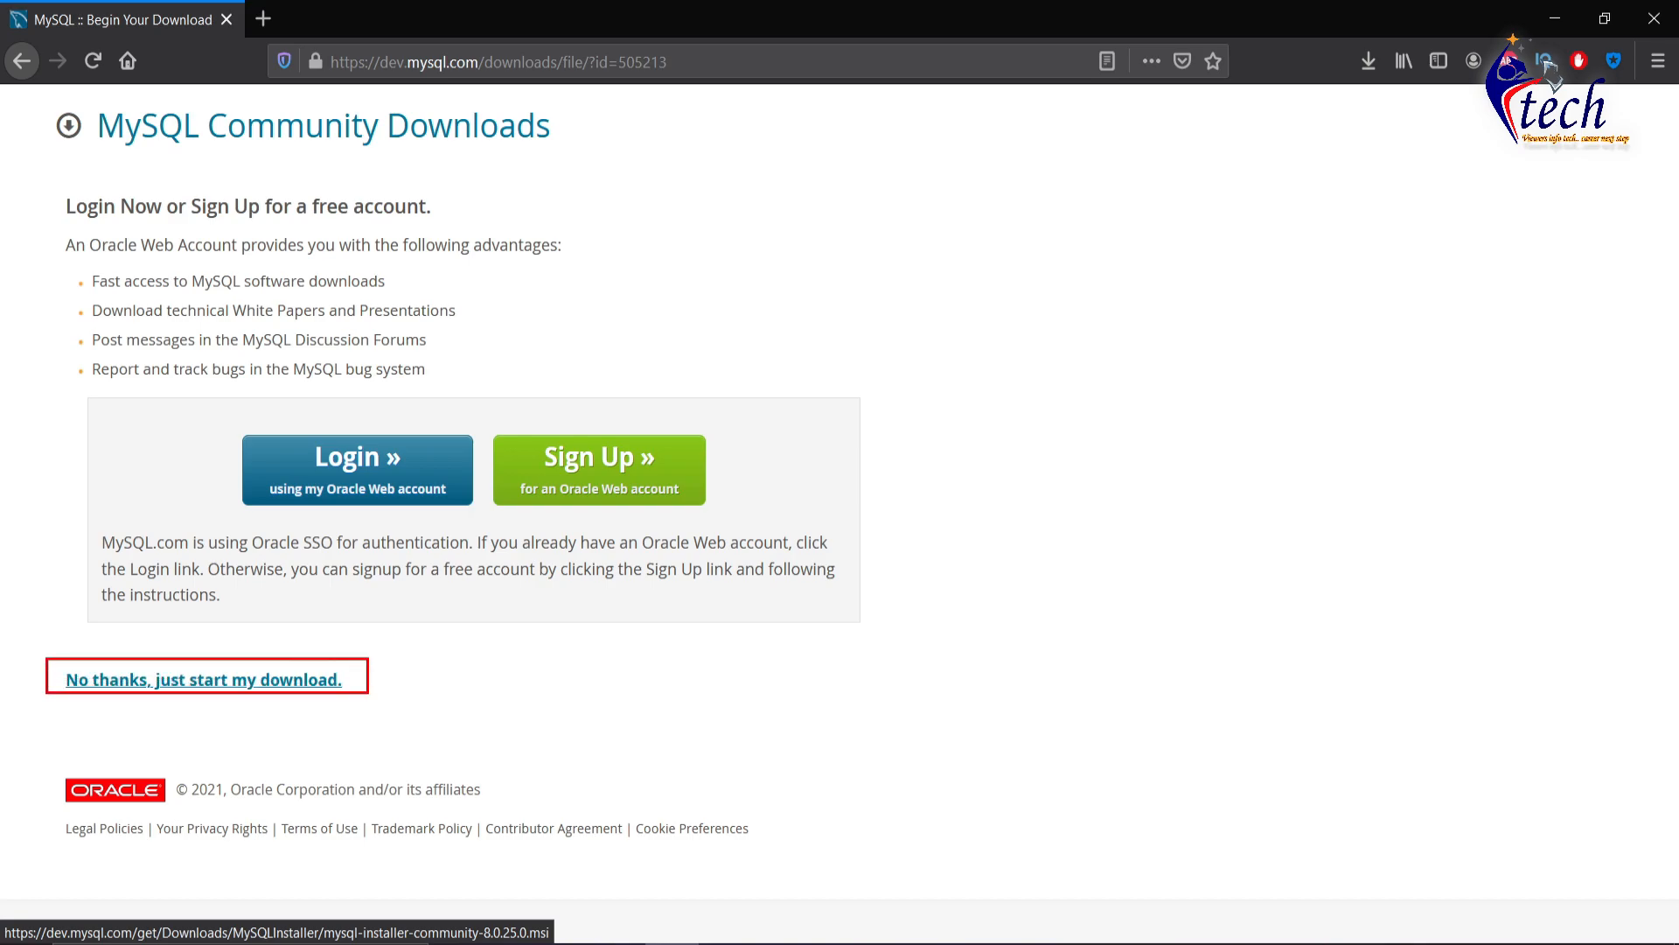
- Skip login, save mysql-installer-community-8.0.25.0.msi, and open its folder once the download finishes
click(291, 679)
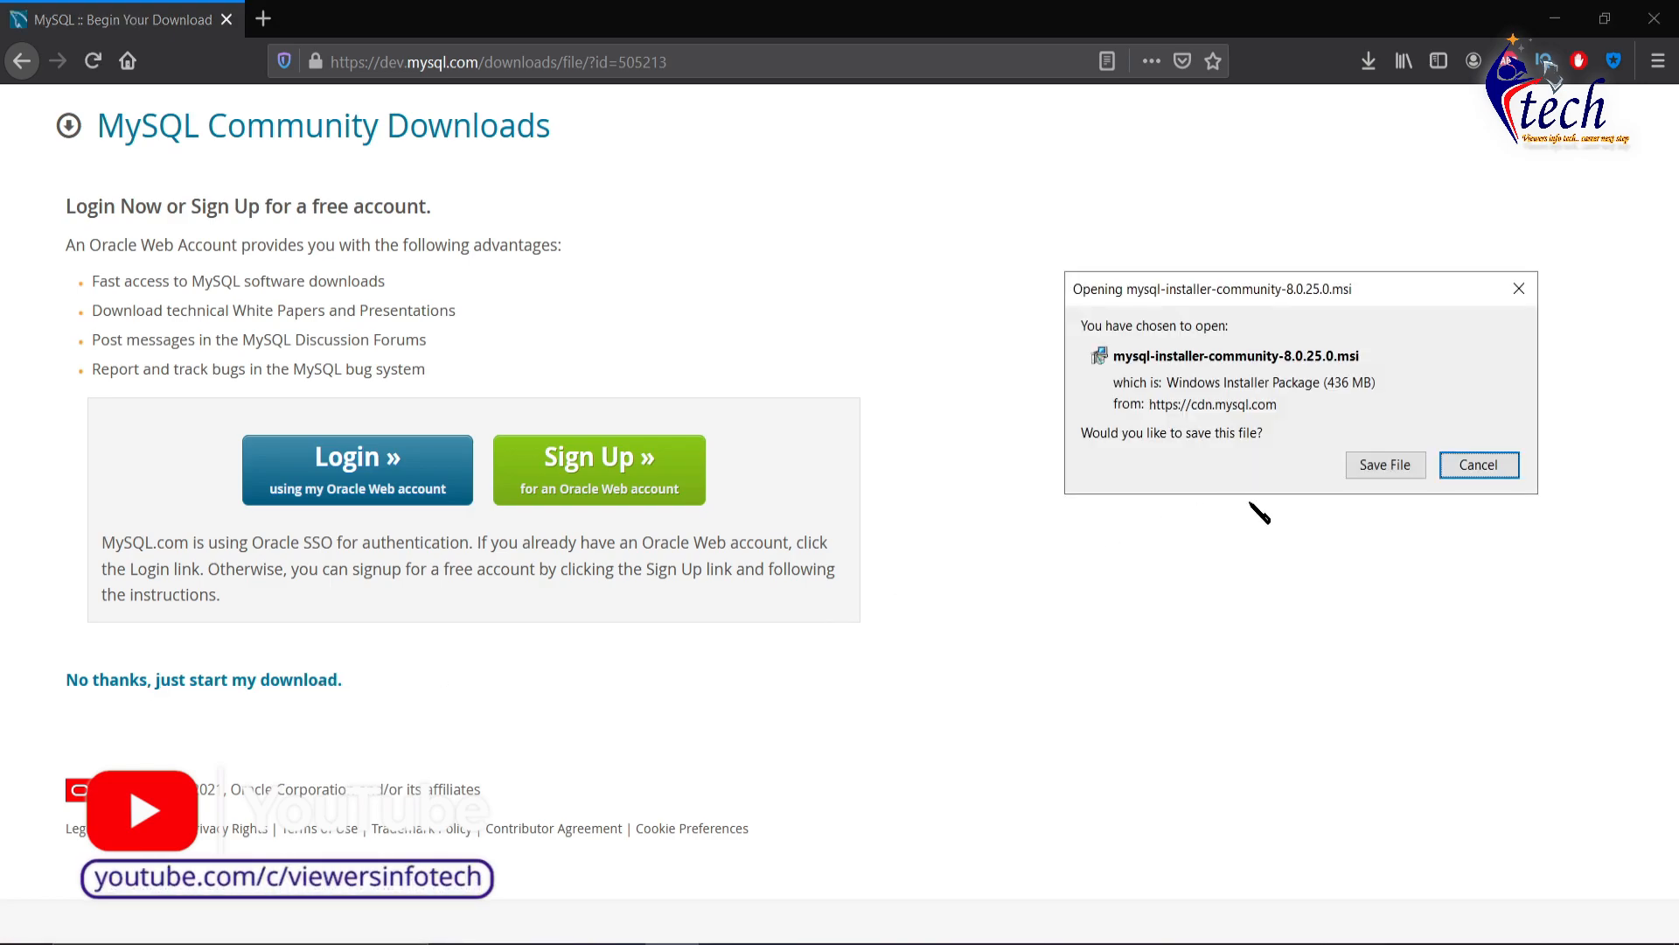
click(1386, 465)
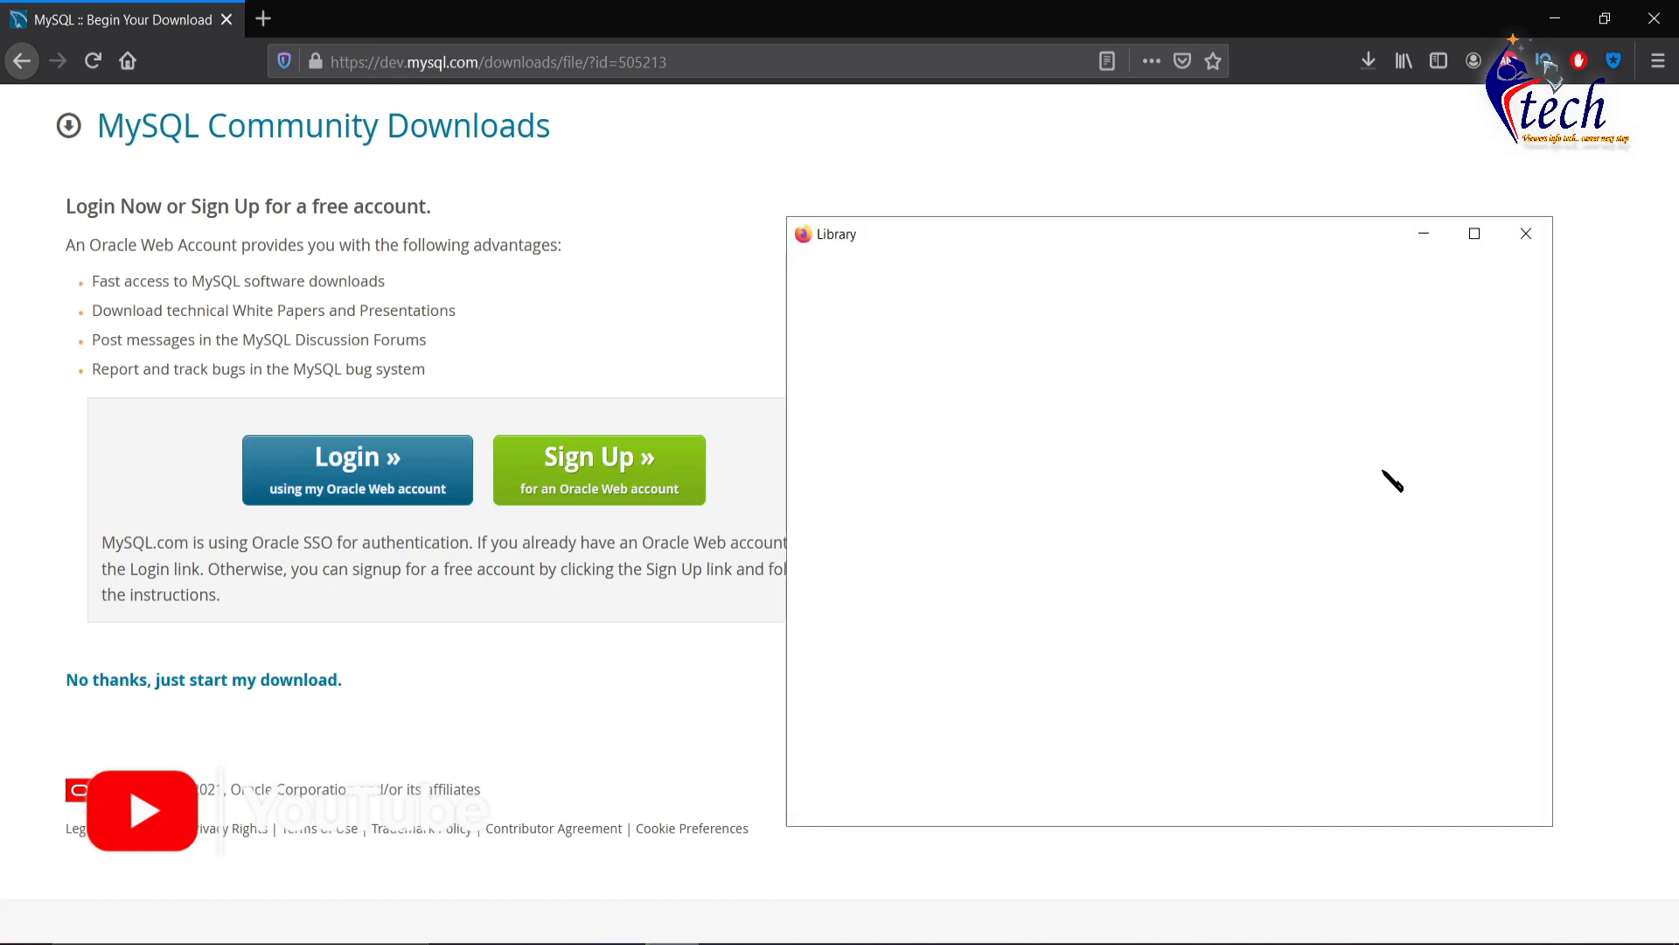
click(1526, 233)
click(1371, 63)
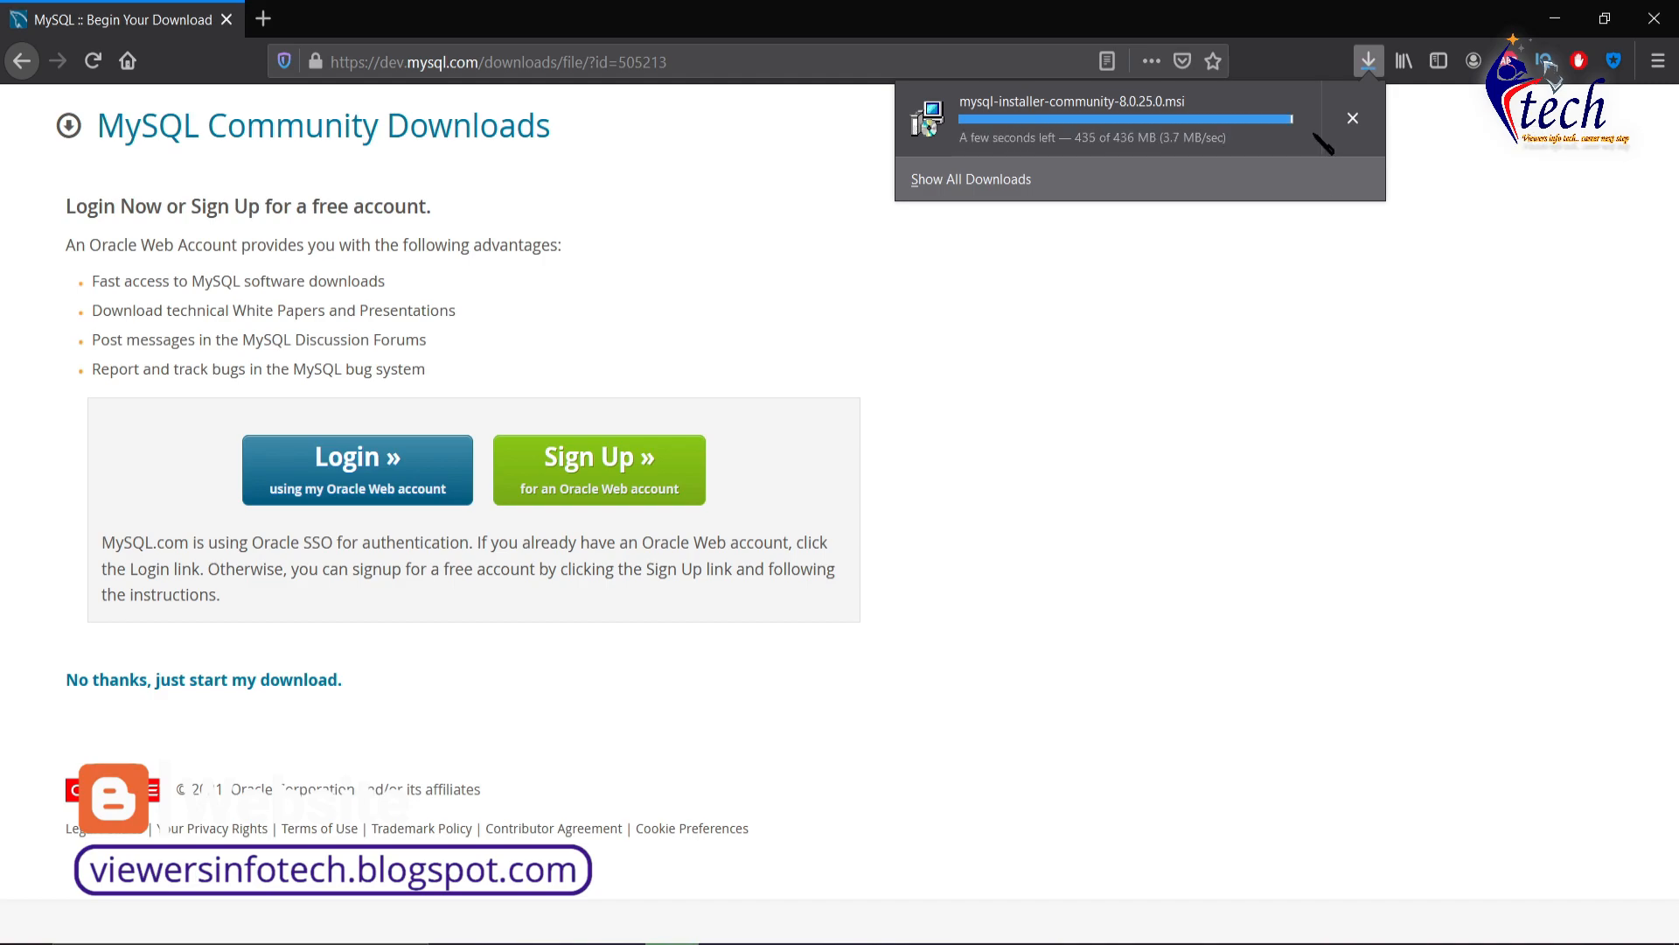
click(1347, 122)
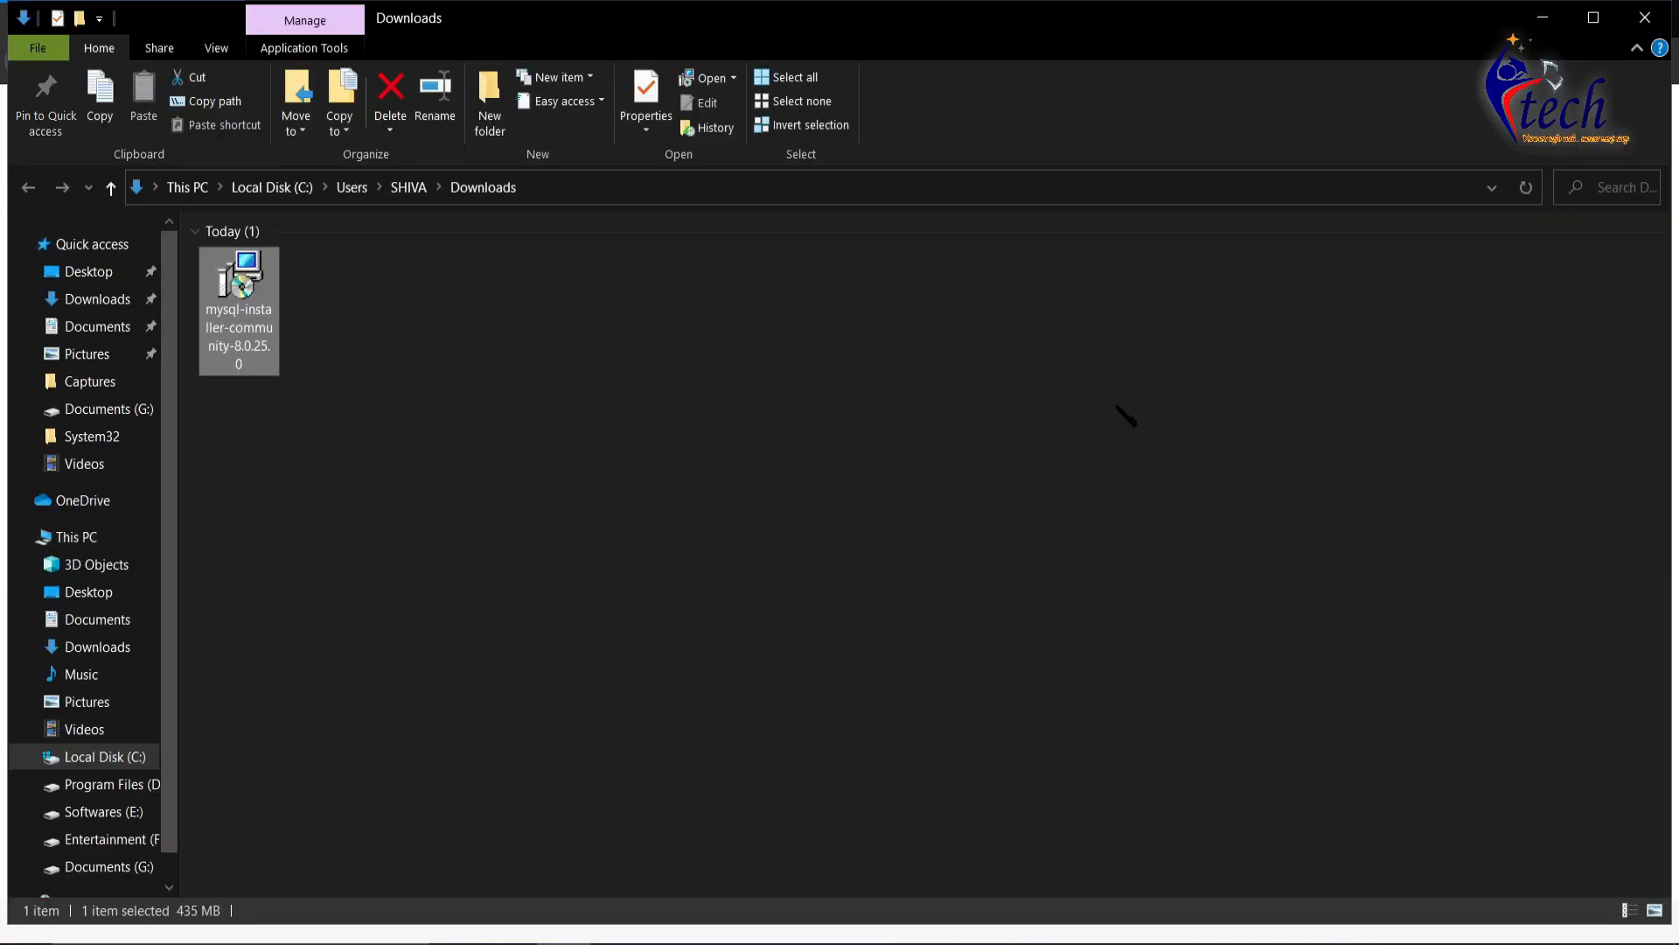
- Run mysql-installer-community-8.0.25.0 with the Install command, then close the Downloads window
right_click(575, 396)
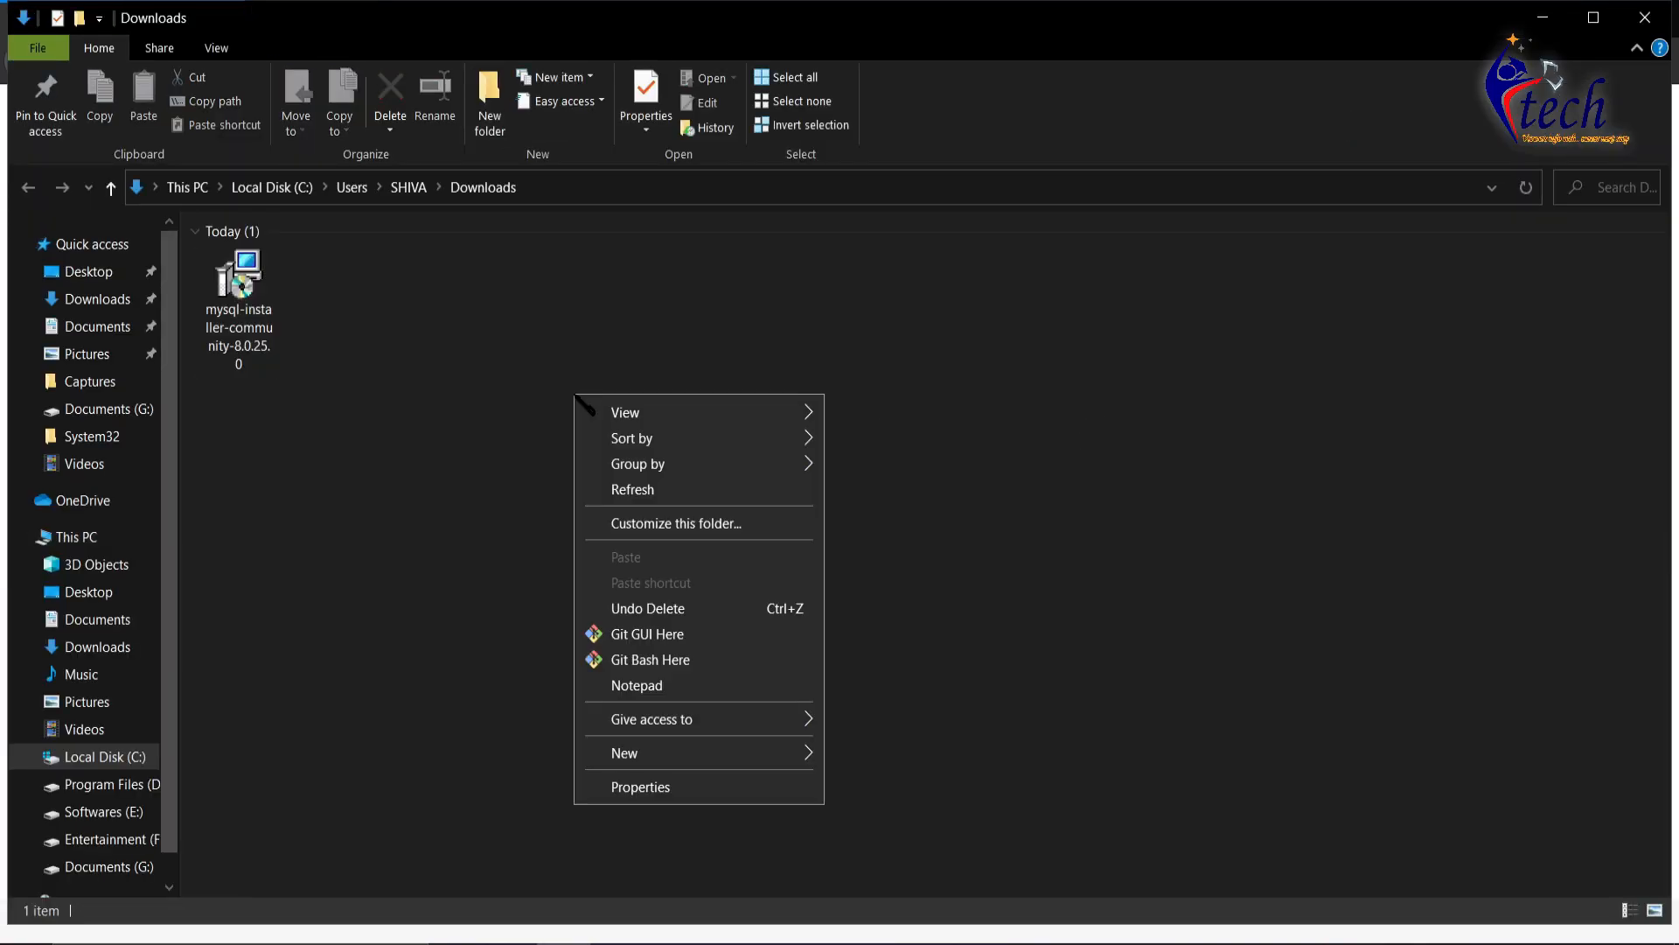
click(644, 495)
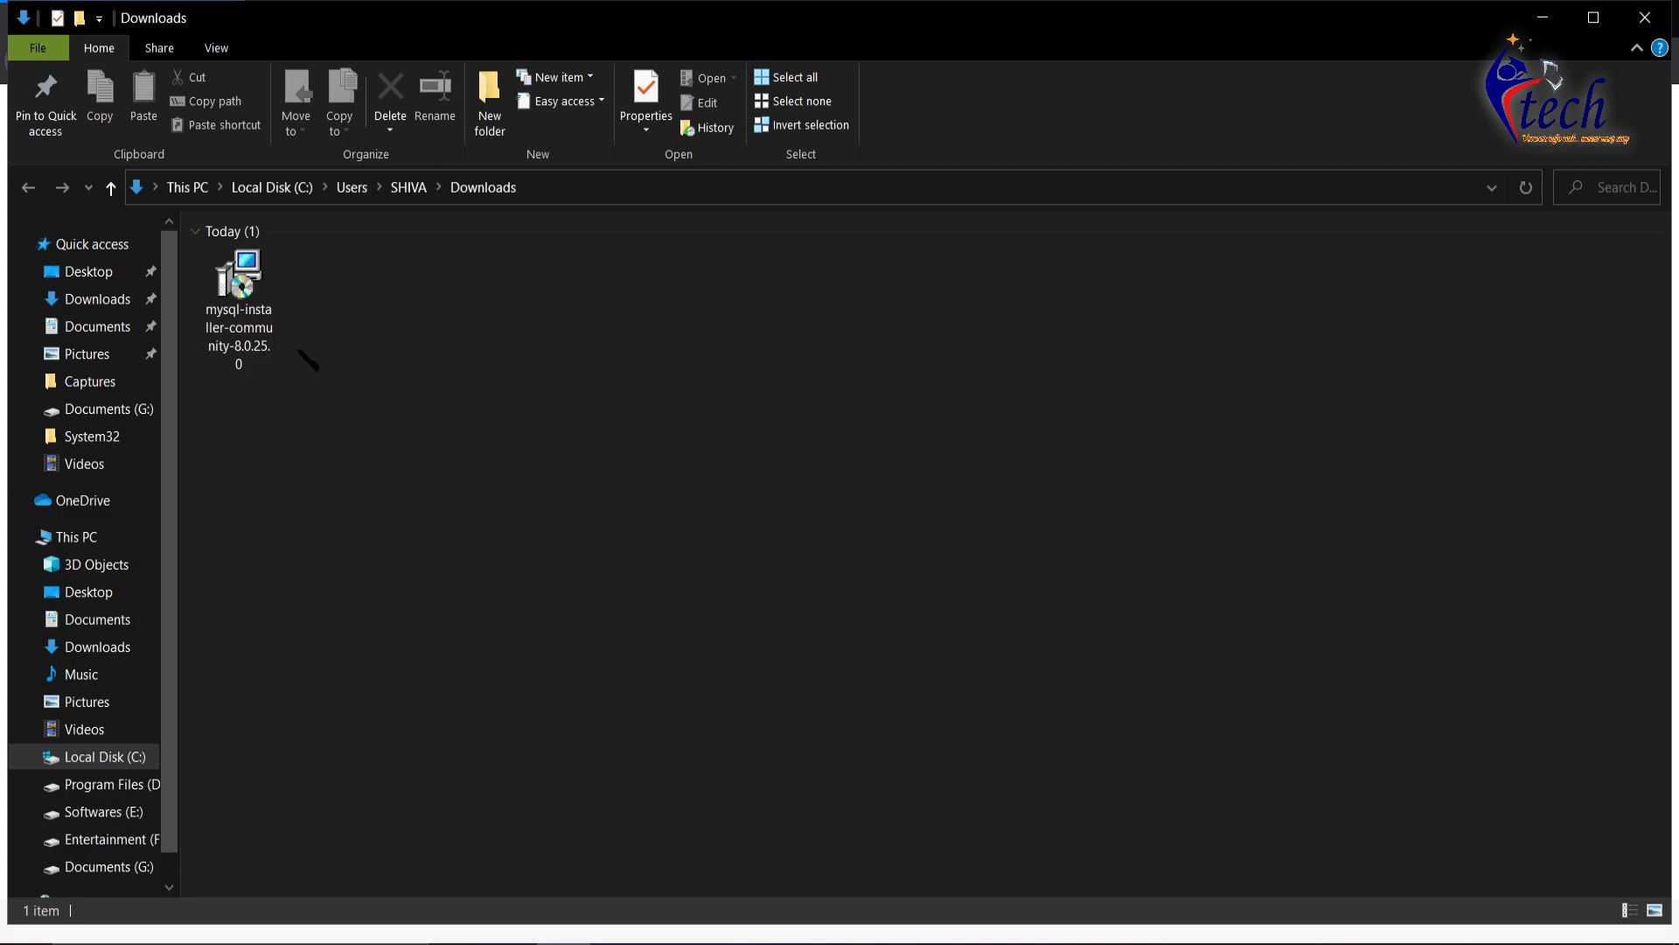
double_click(254, 301)
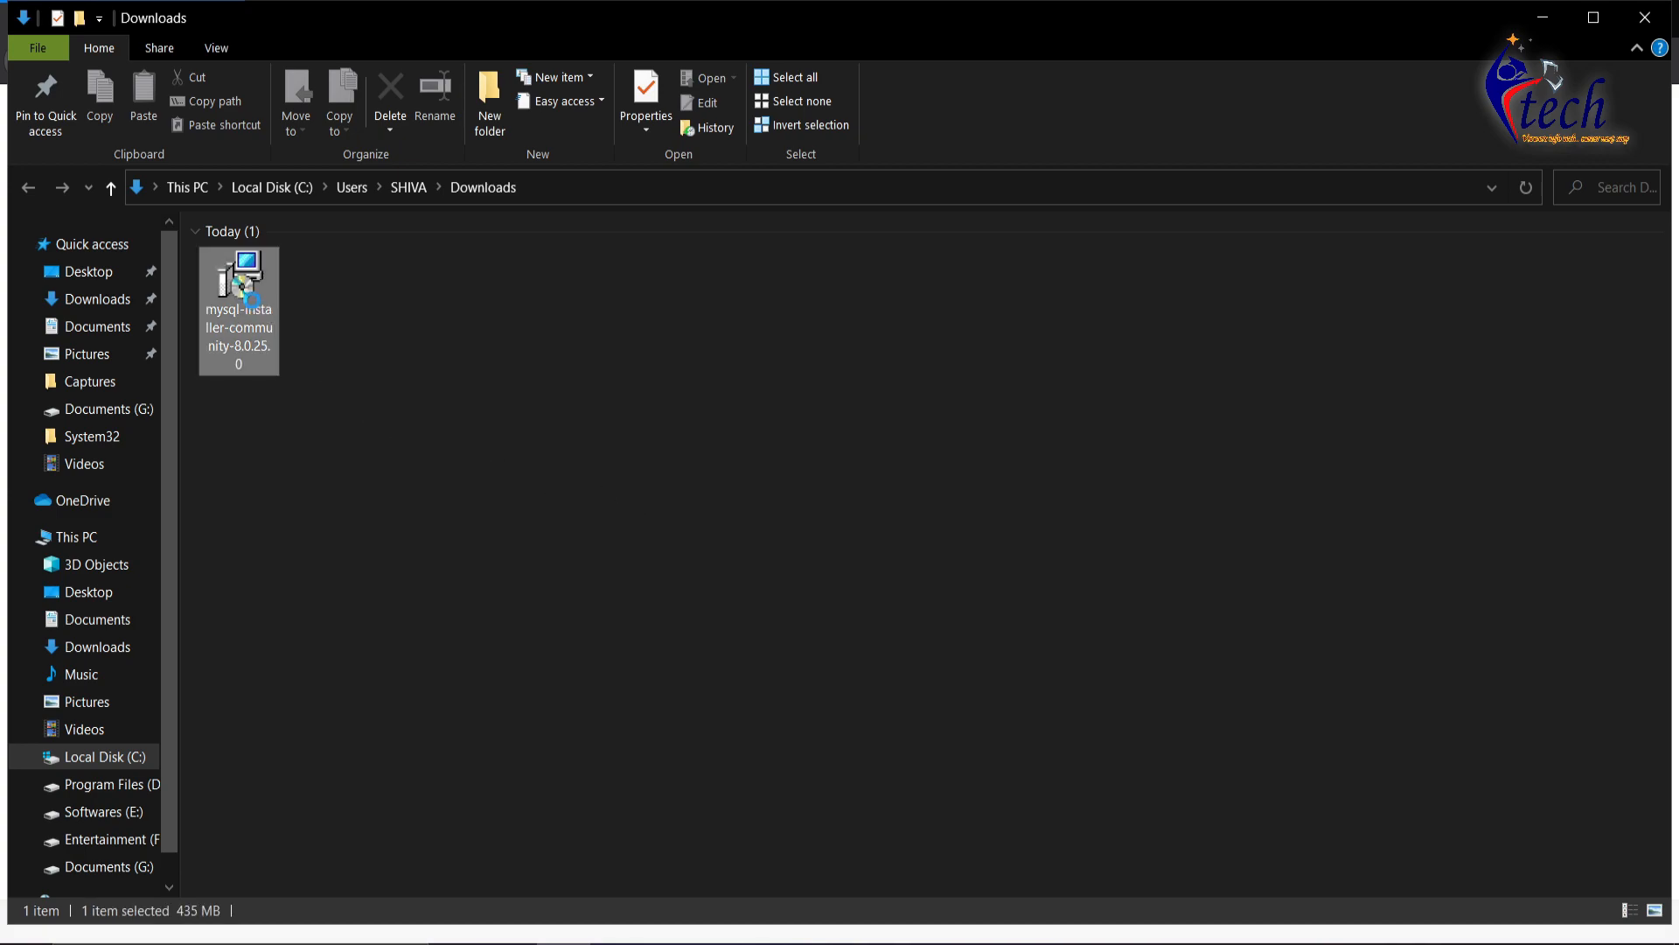
right_click(253, 301)
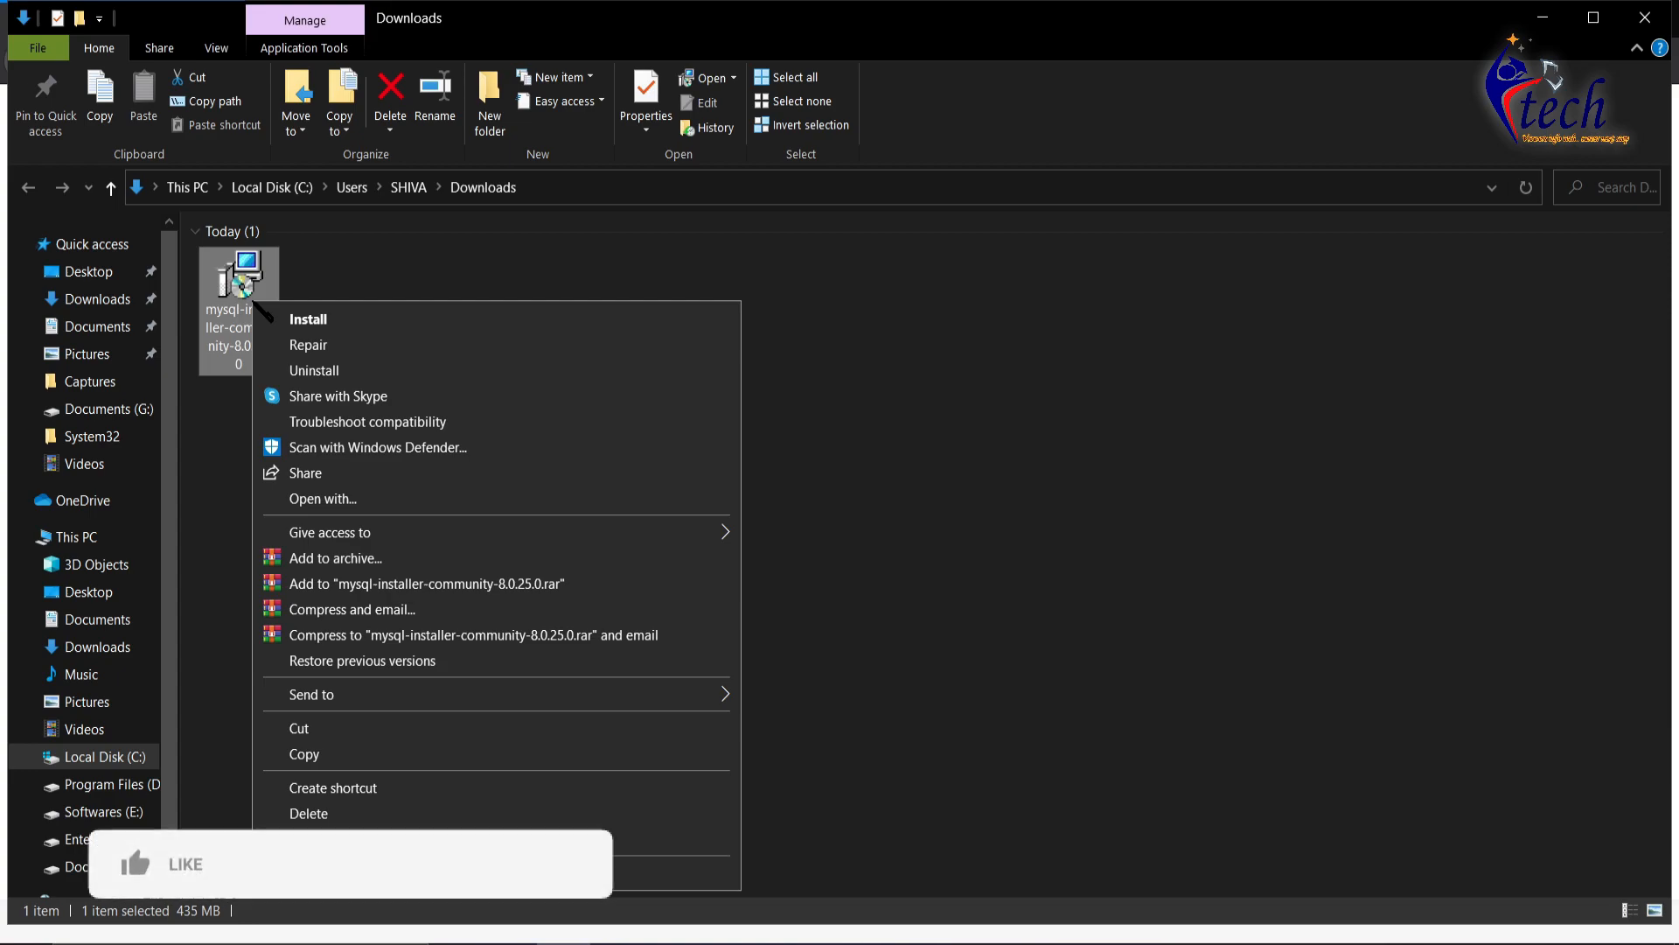
click(297, 320)
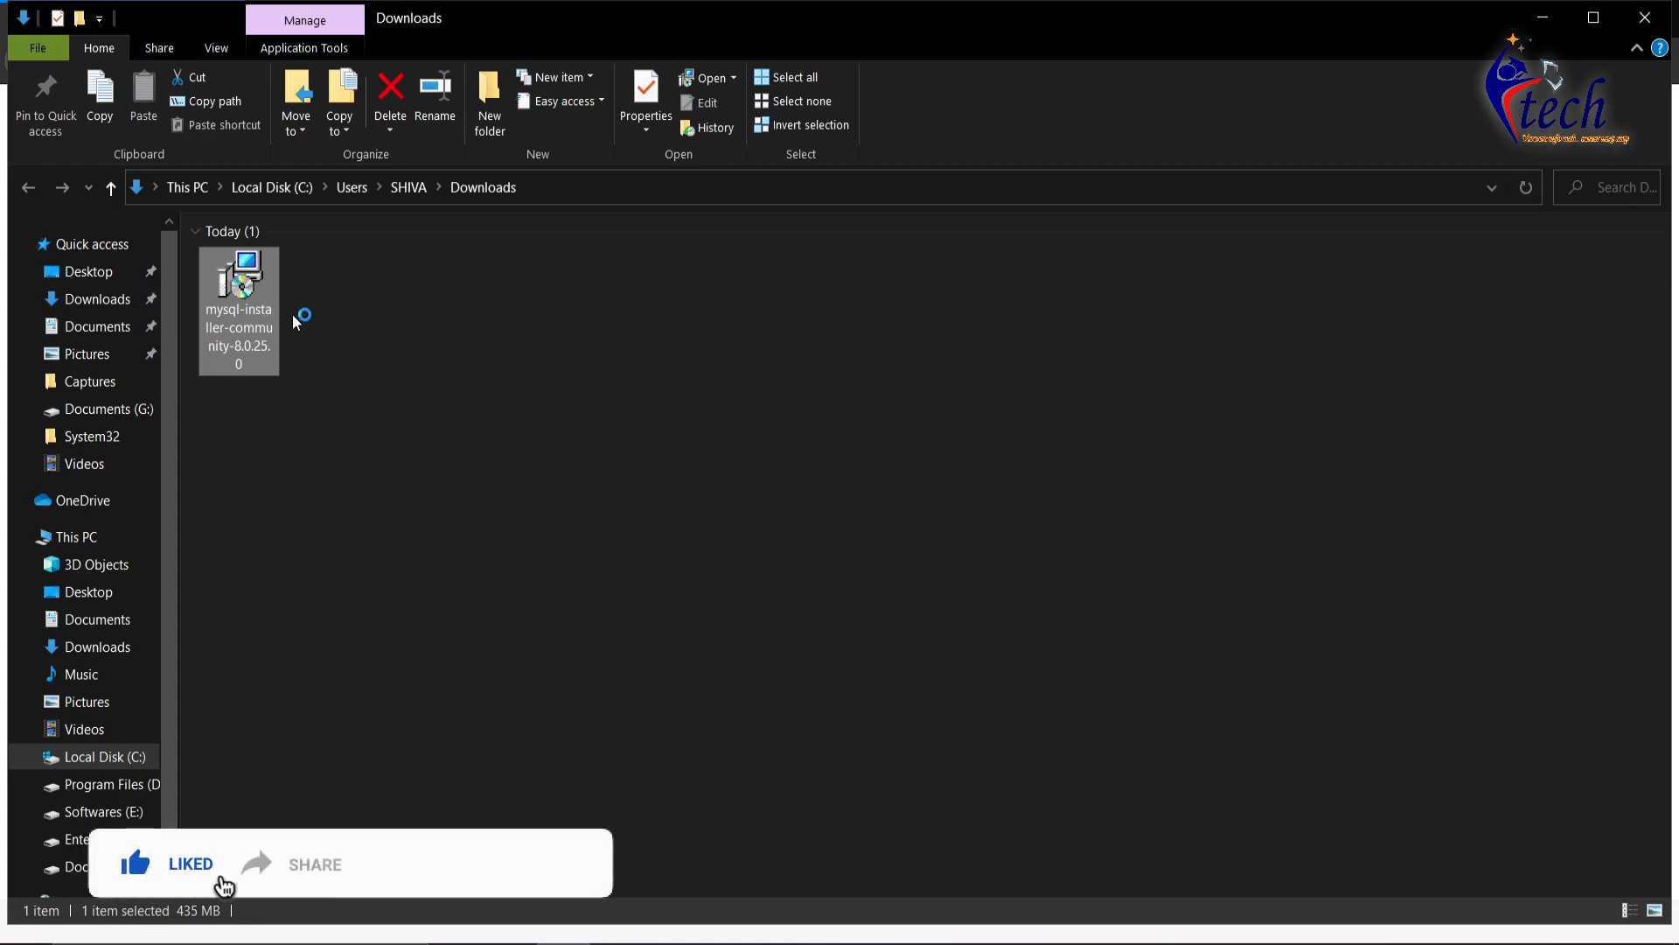
click(1644, 18)
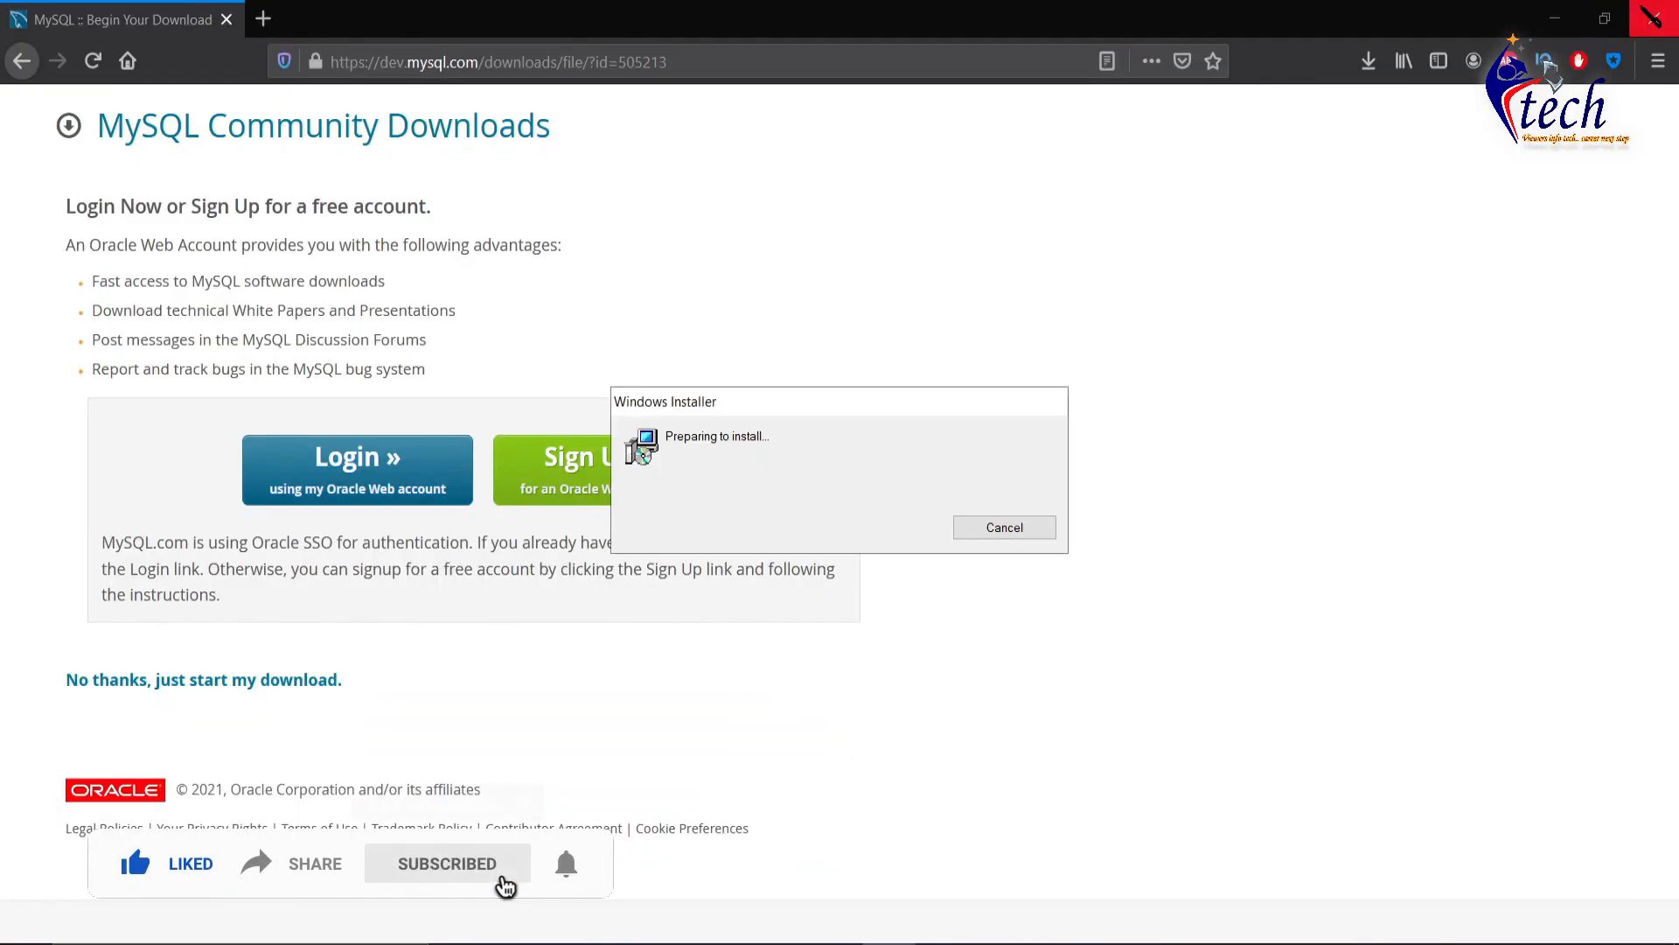
- Minimise Firefox to bring the MySQL Installer window forward
click(1547, 21)
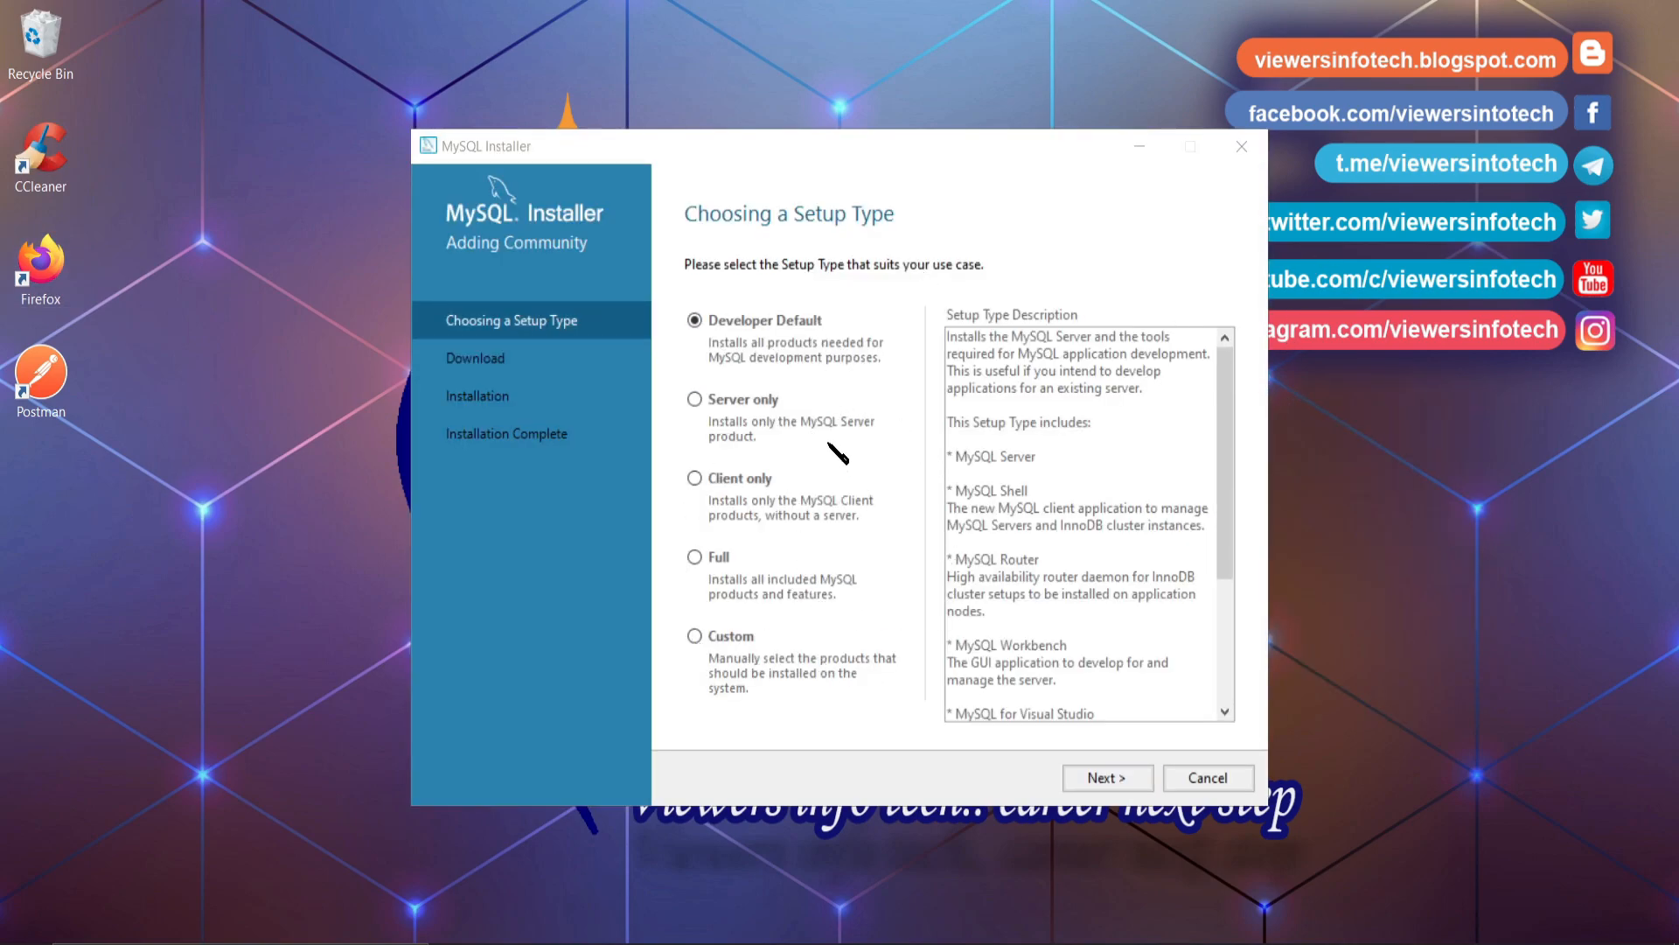
- Point out the Developer Default, Server only, Client only and Custom setup types
drag(671, 290, 885, 365)
mouse_move(668, 376)
mouse_down()
mouse_move(796, 437)
mouse_move(864, 448)
mouse_up()
drag(676, 453, 872, 513)
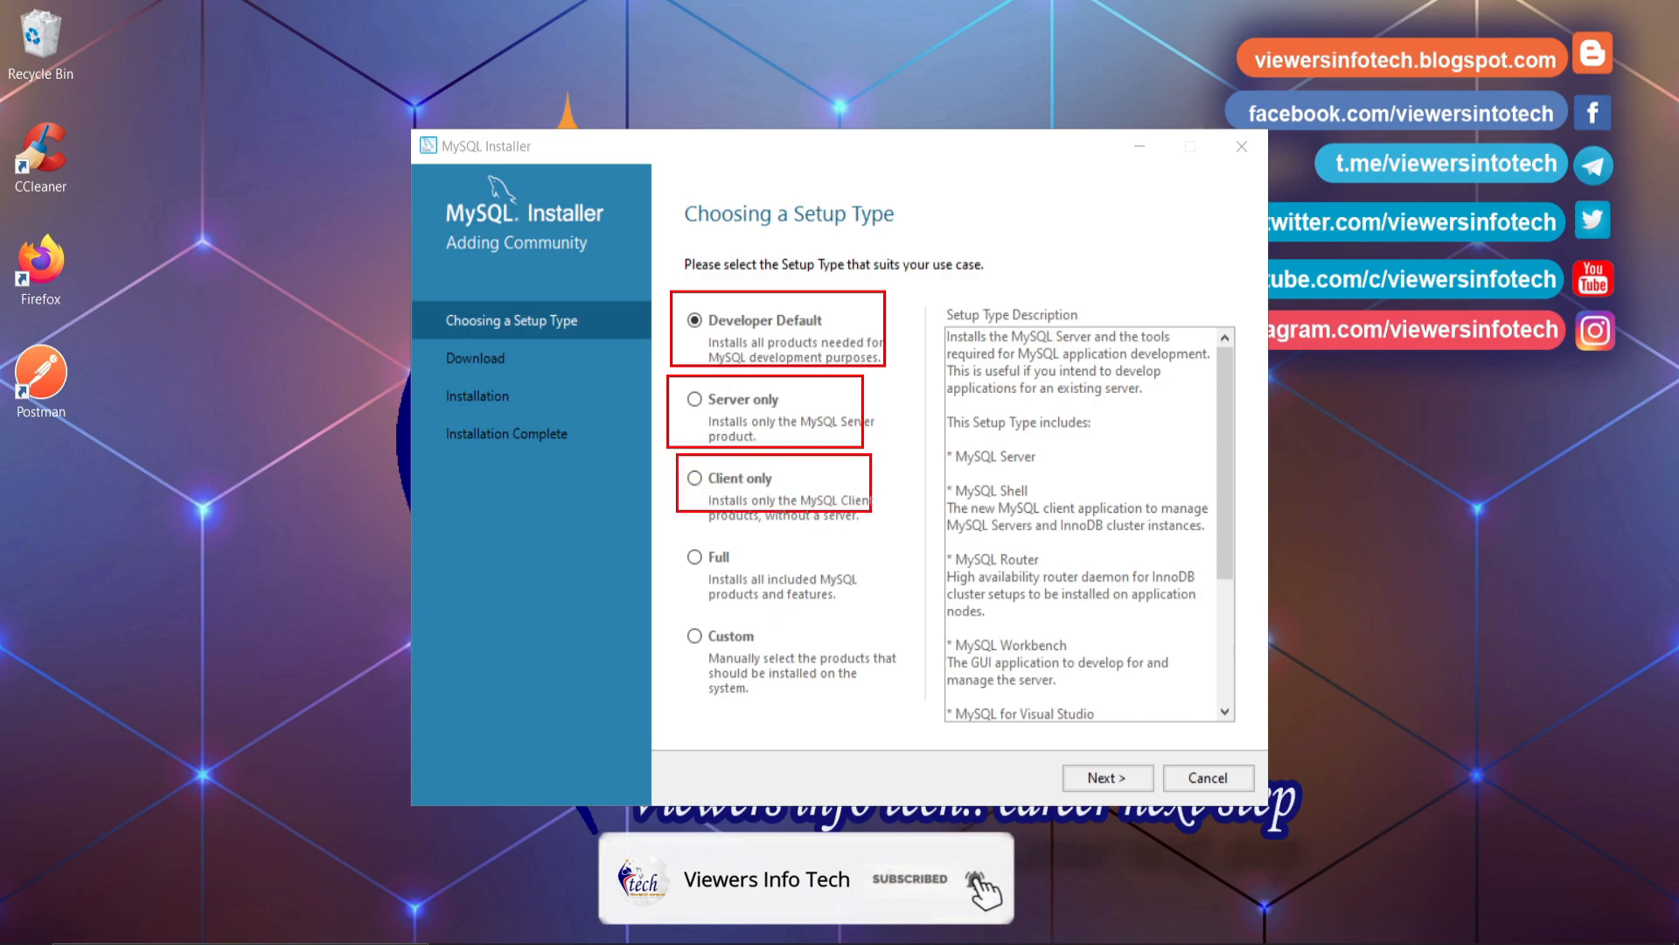
drag(672, 613, 909, 692)
key(Escape)
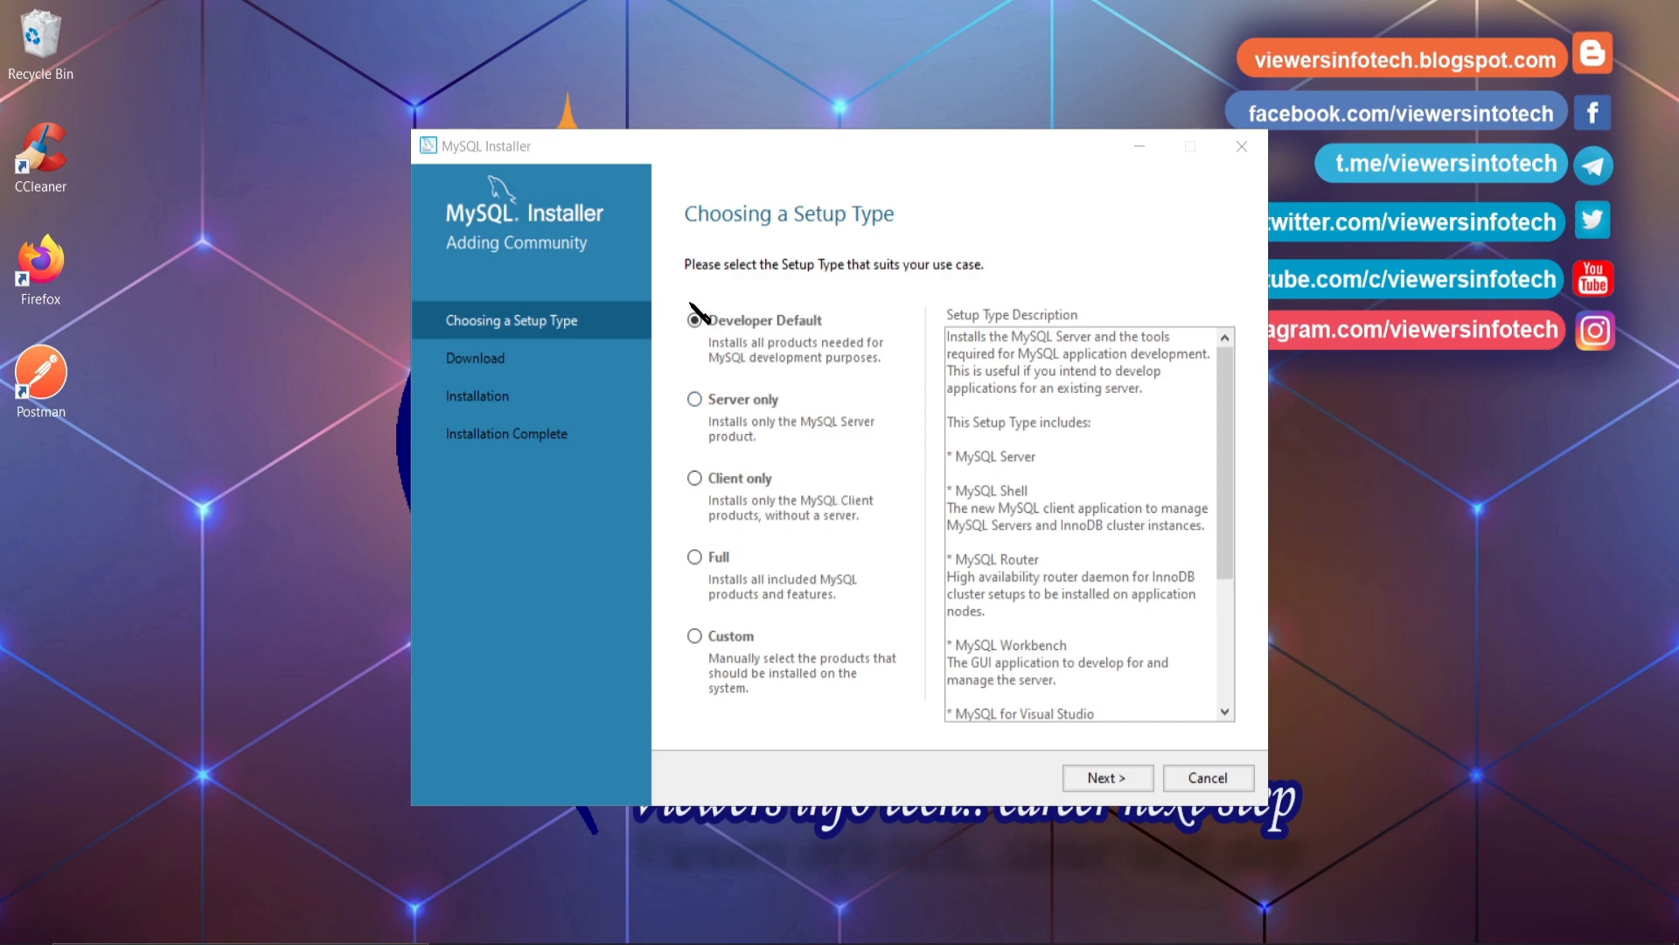
- Review all five setup types including Full, then proceed with Developer Default
drag(689, 302, 910, 379)
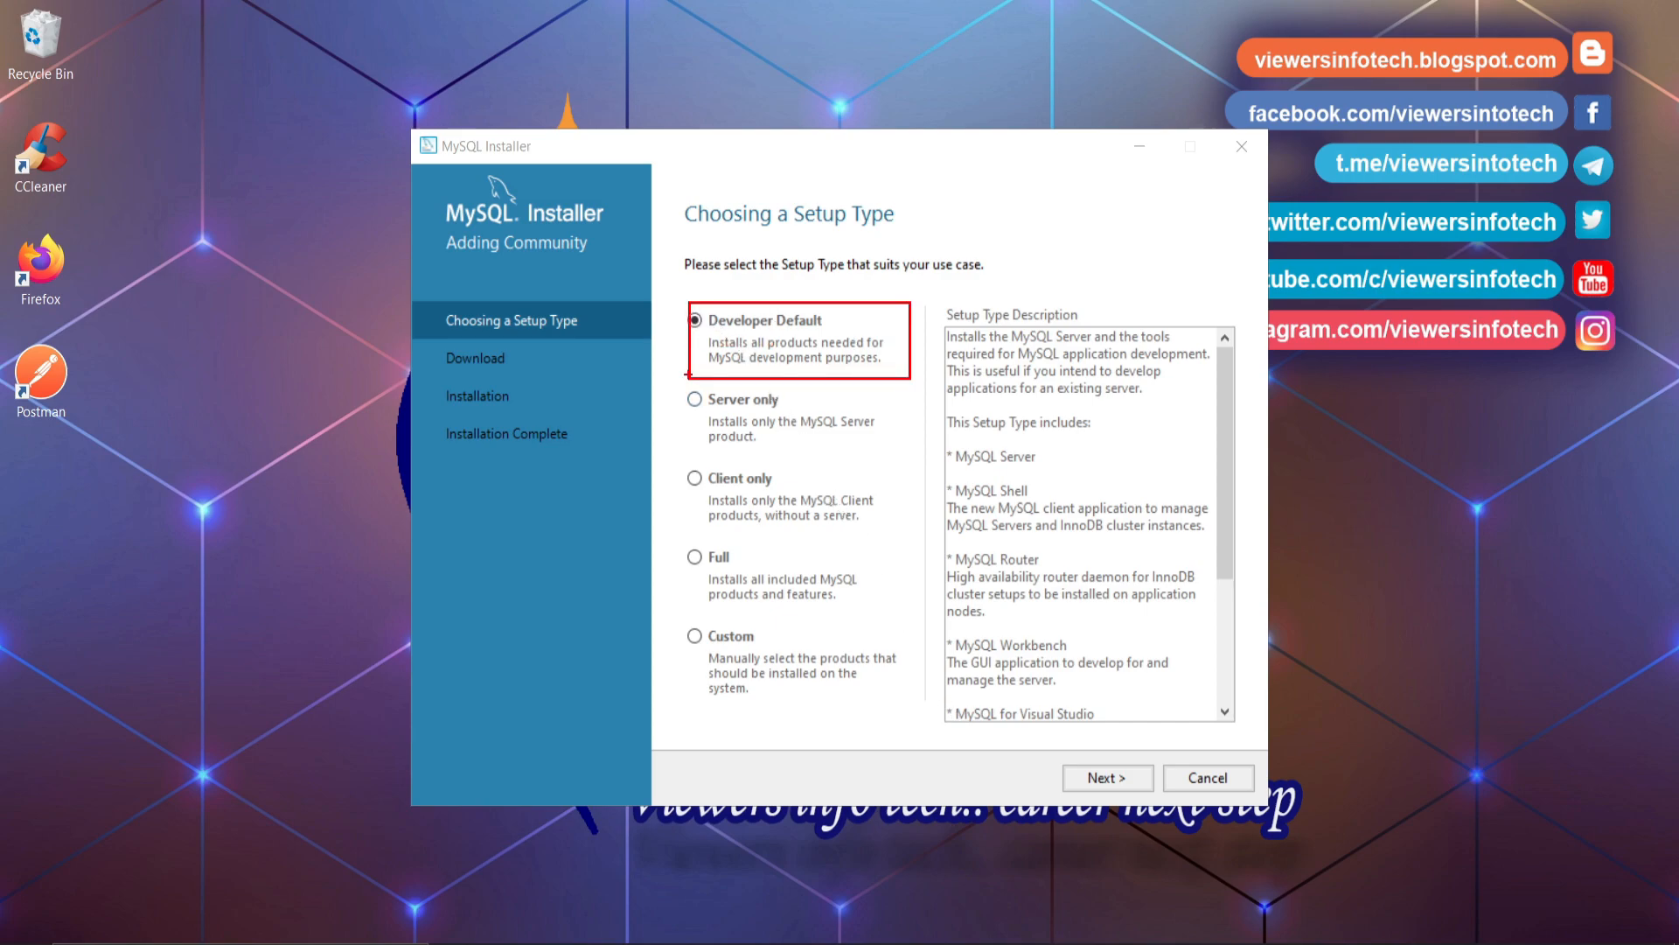
drag(687, 374, 910, 462)
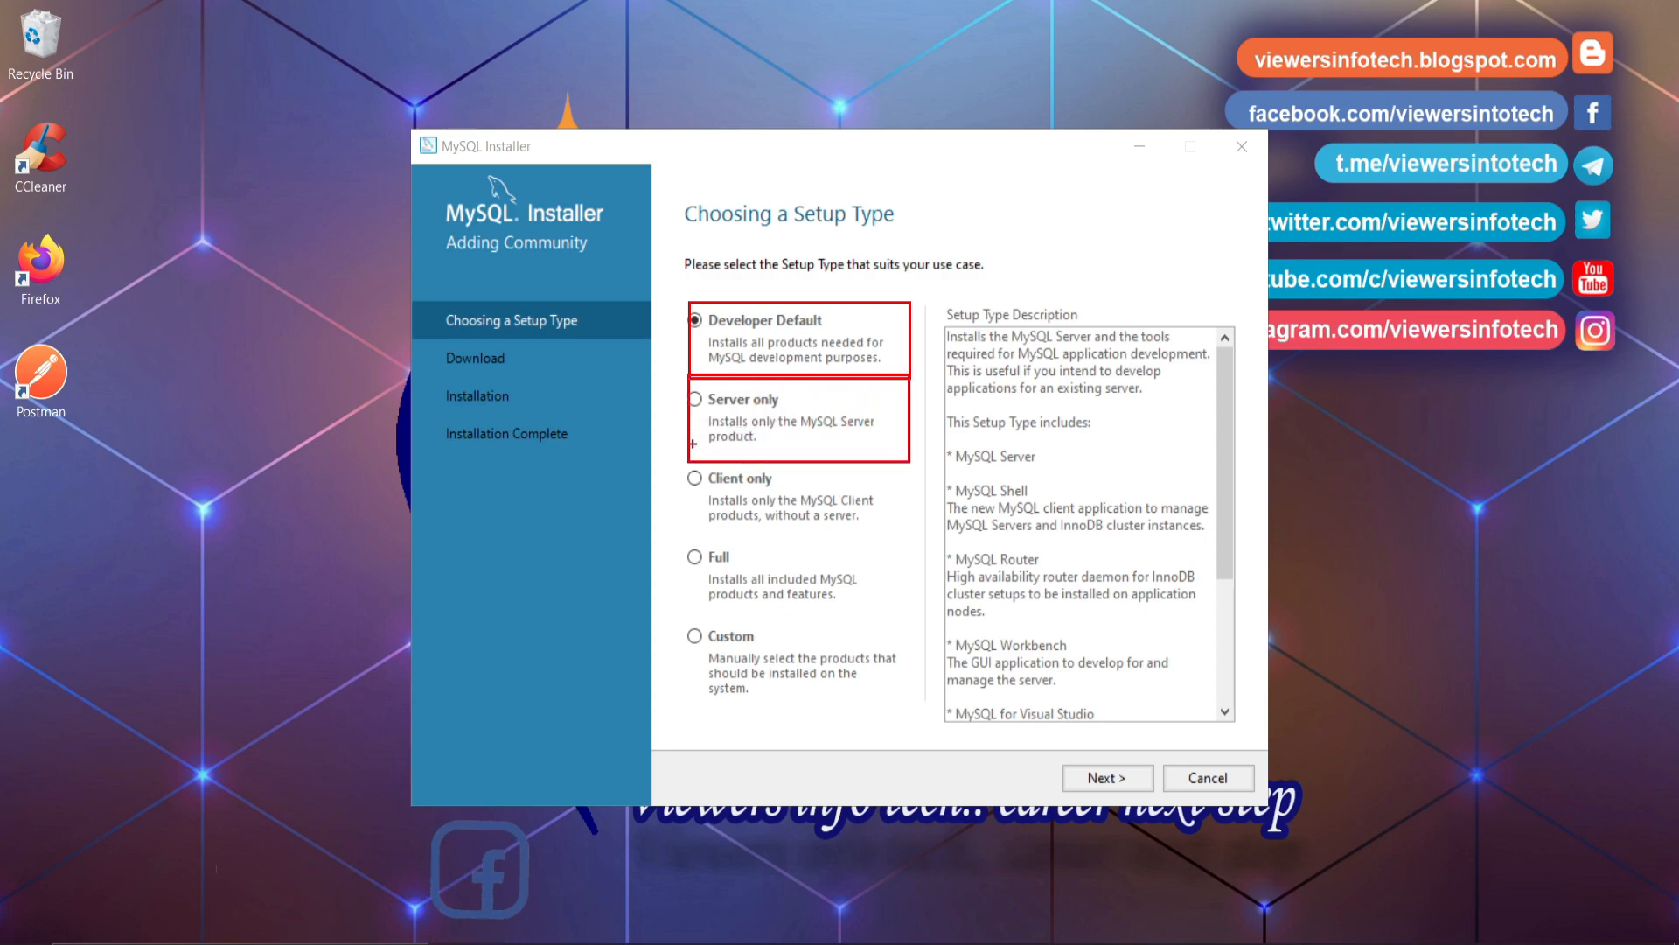
drag(687, 466, 913, 524)
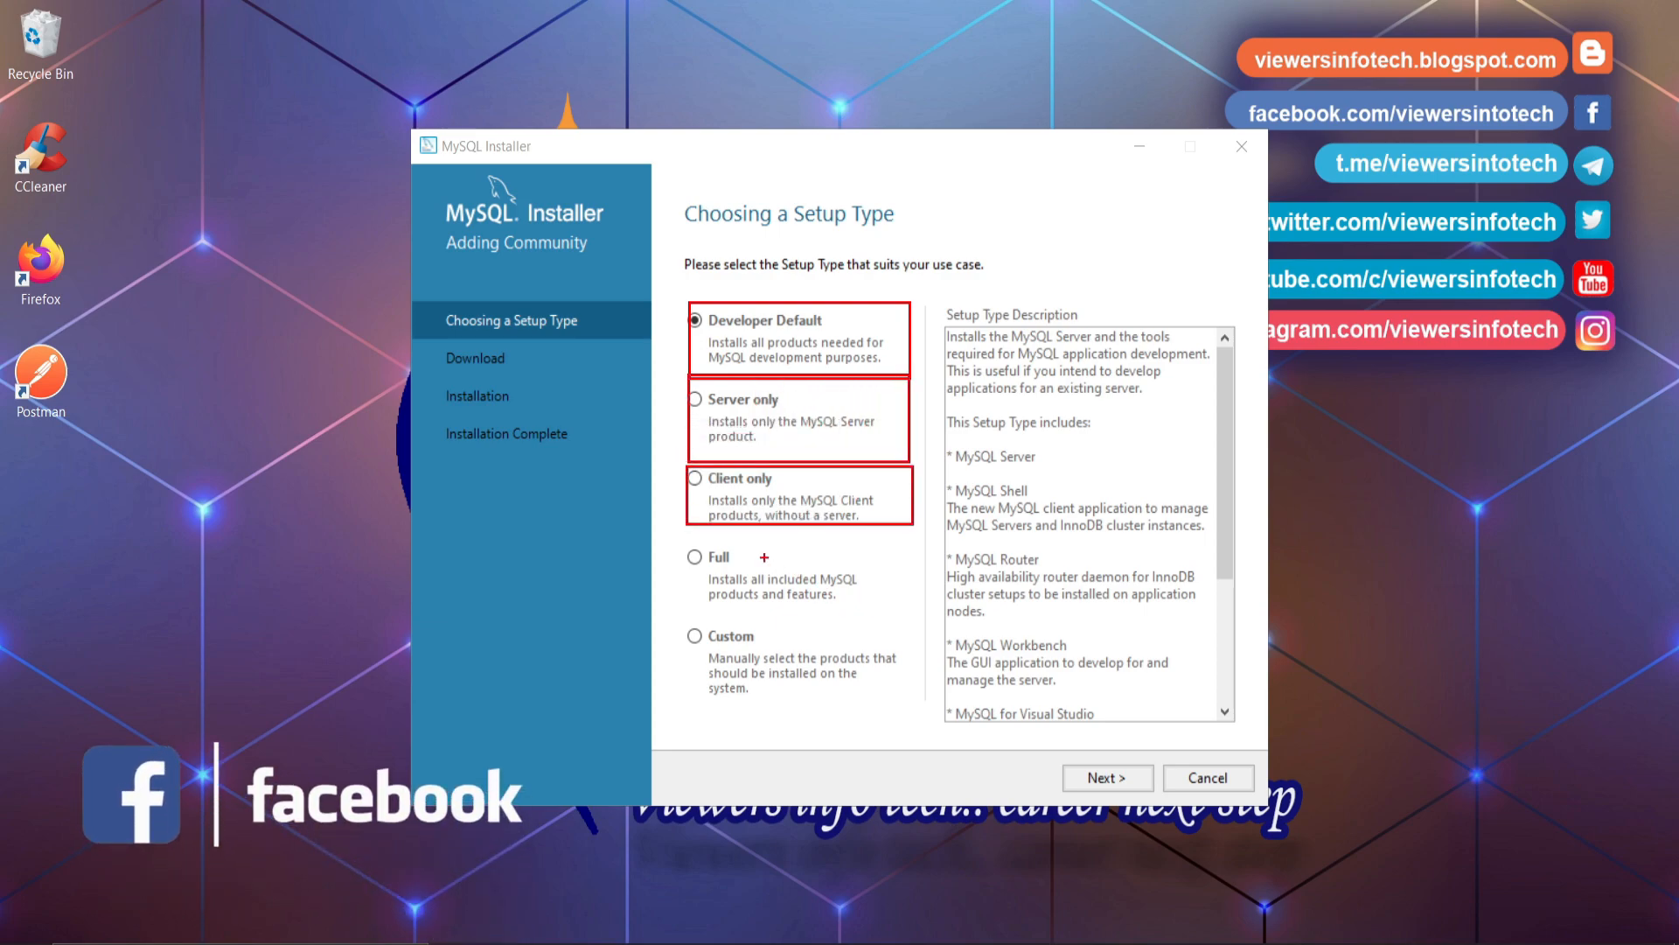
drag(677, 523, 921, 621)
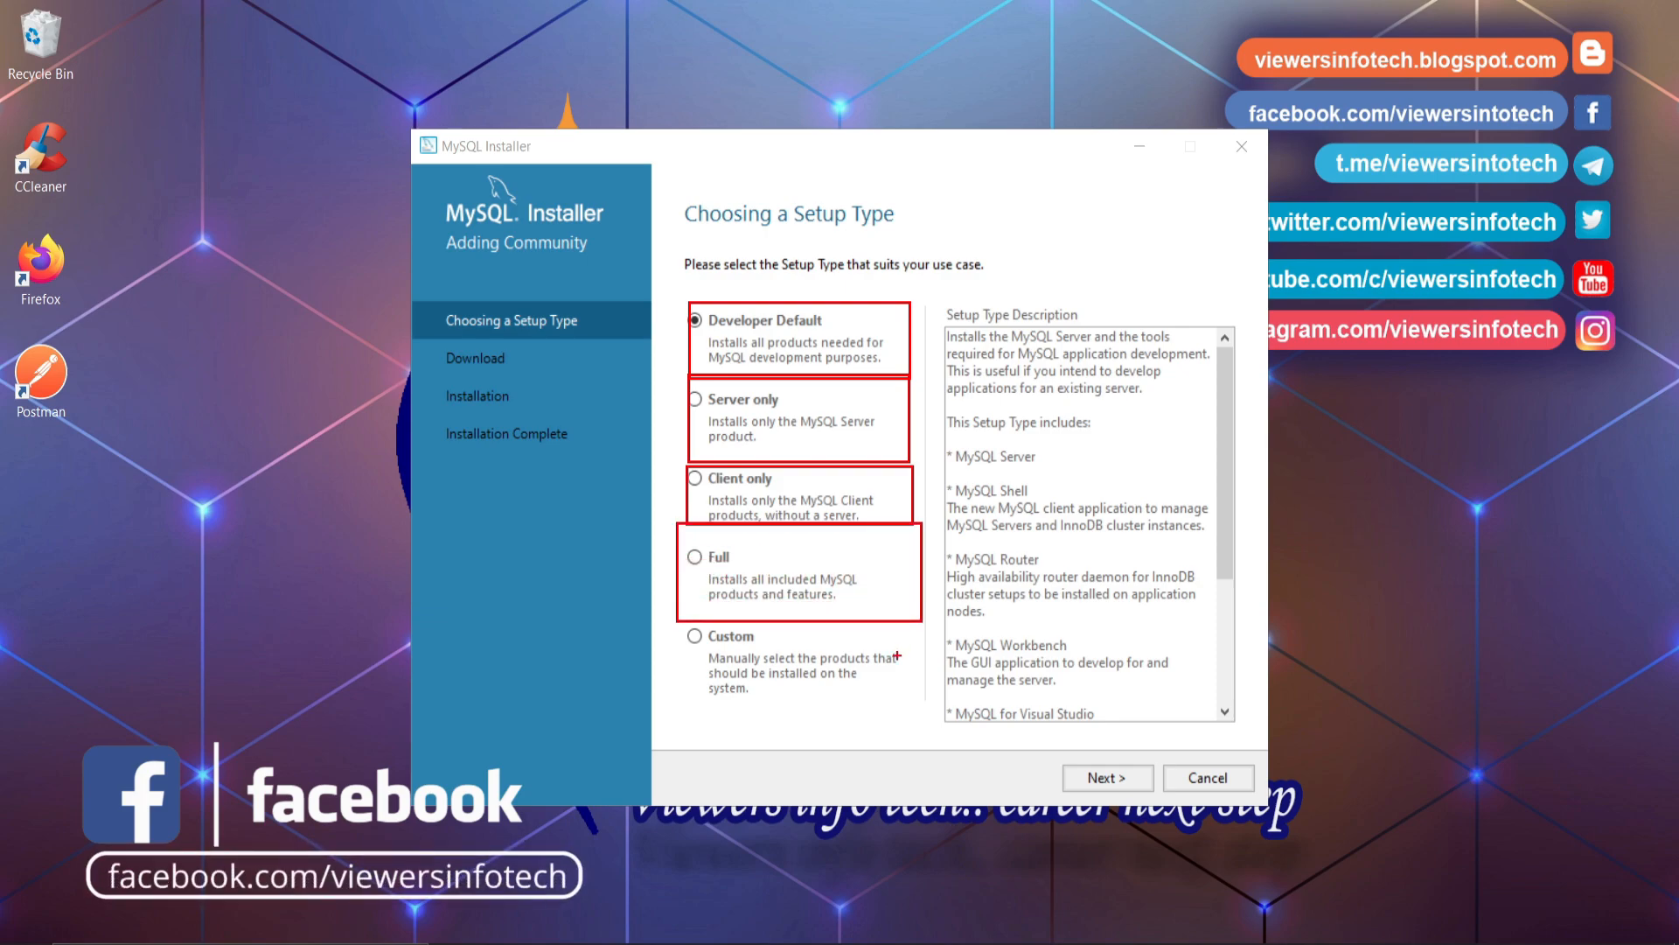
drag(682, 704, 944, 625)
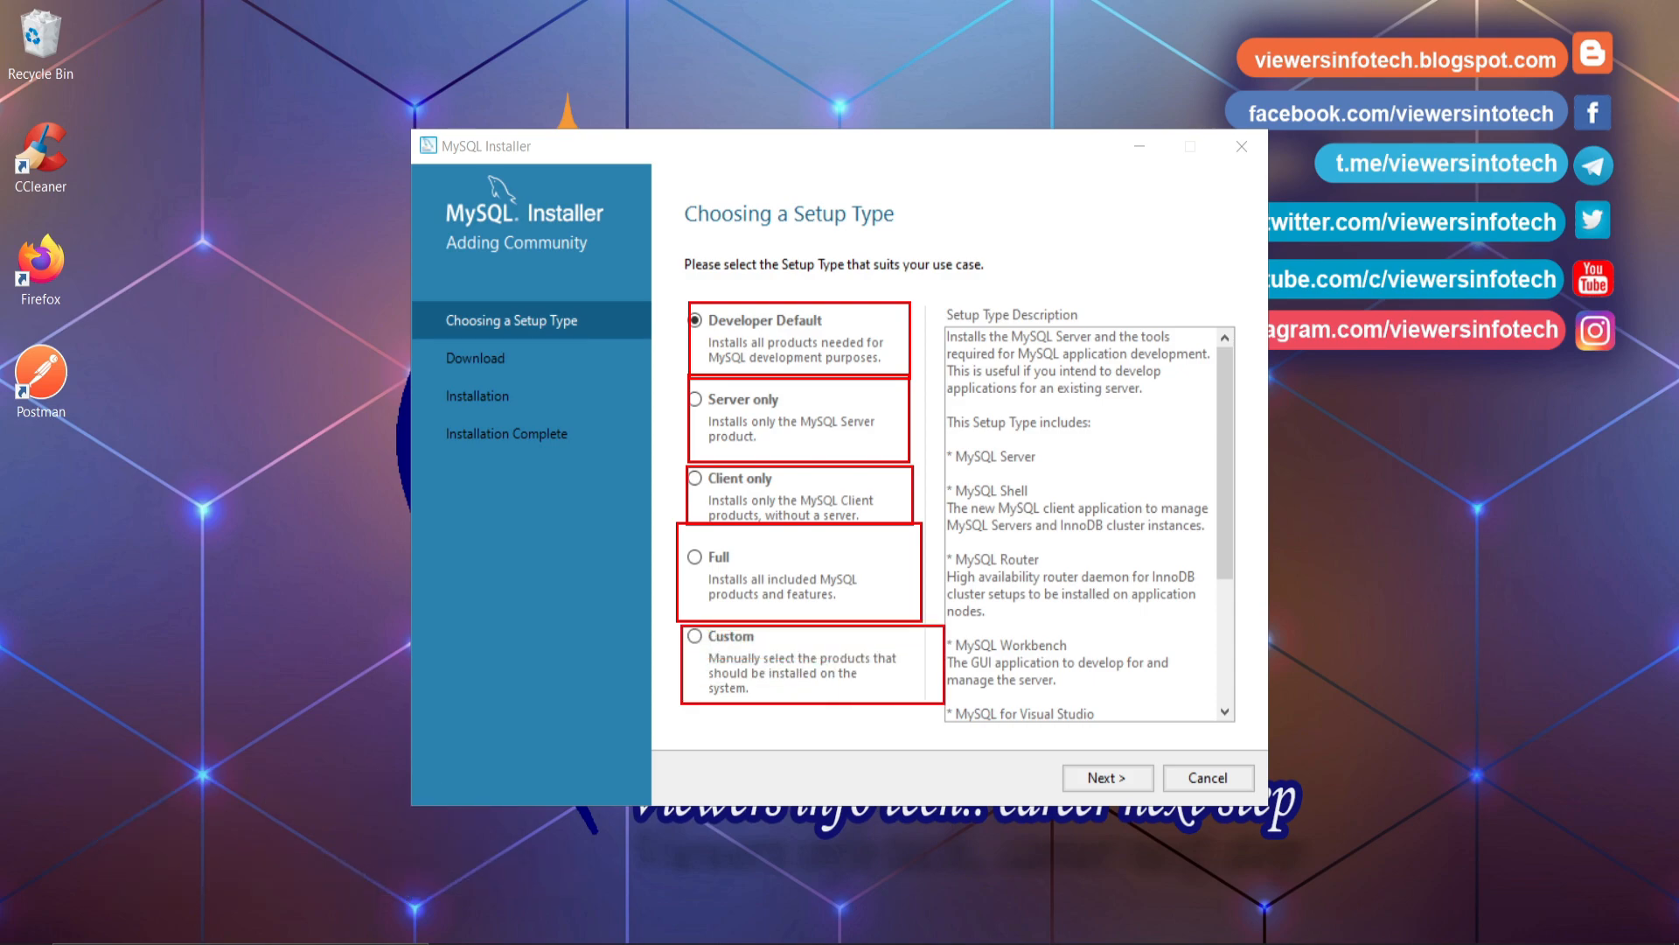
key(Escape)
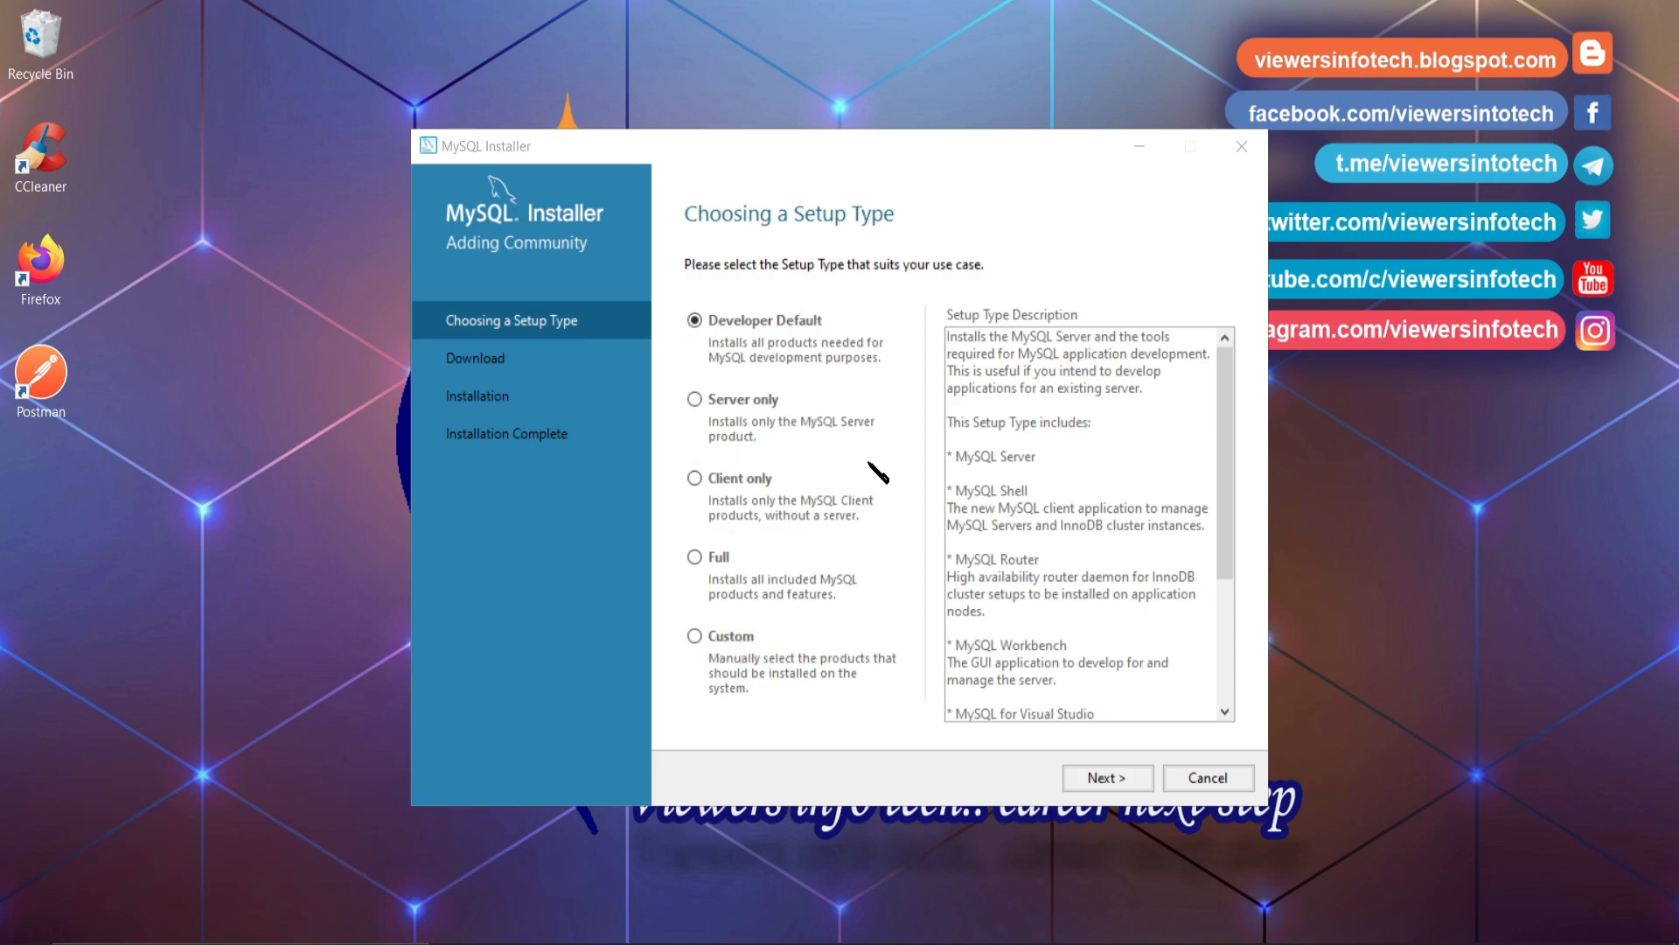
click(759, 309)
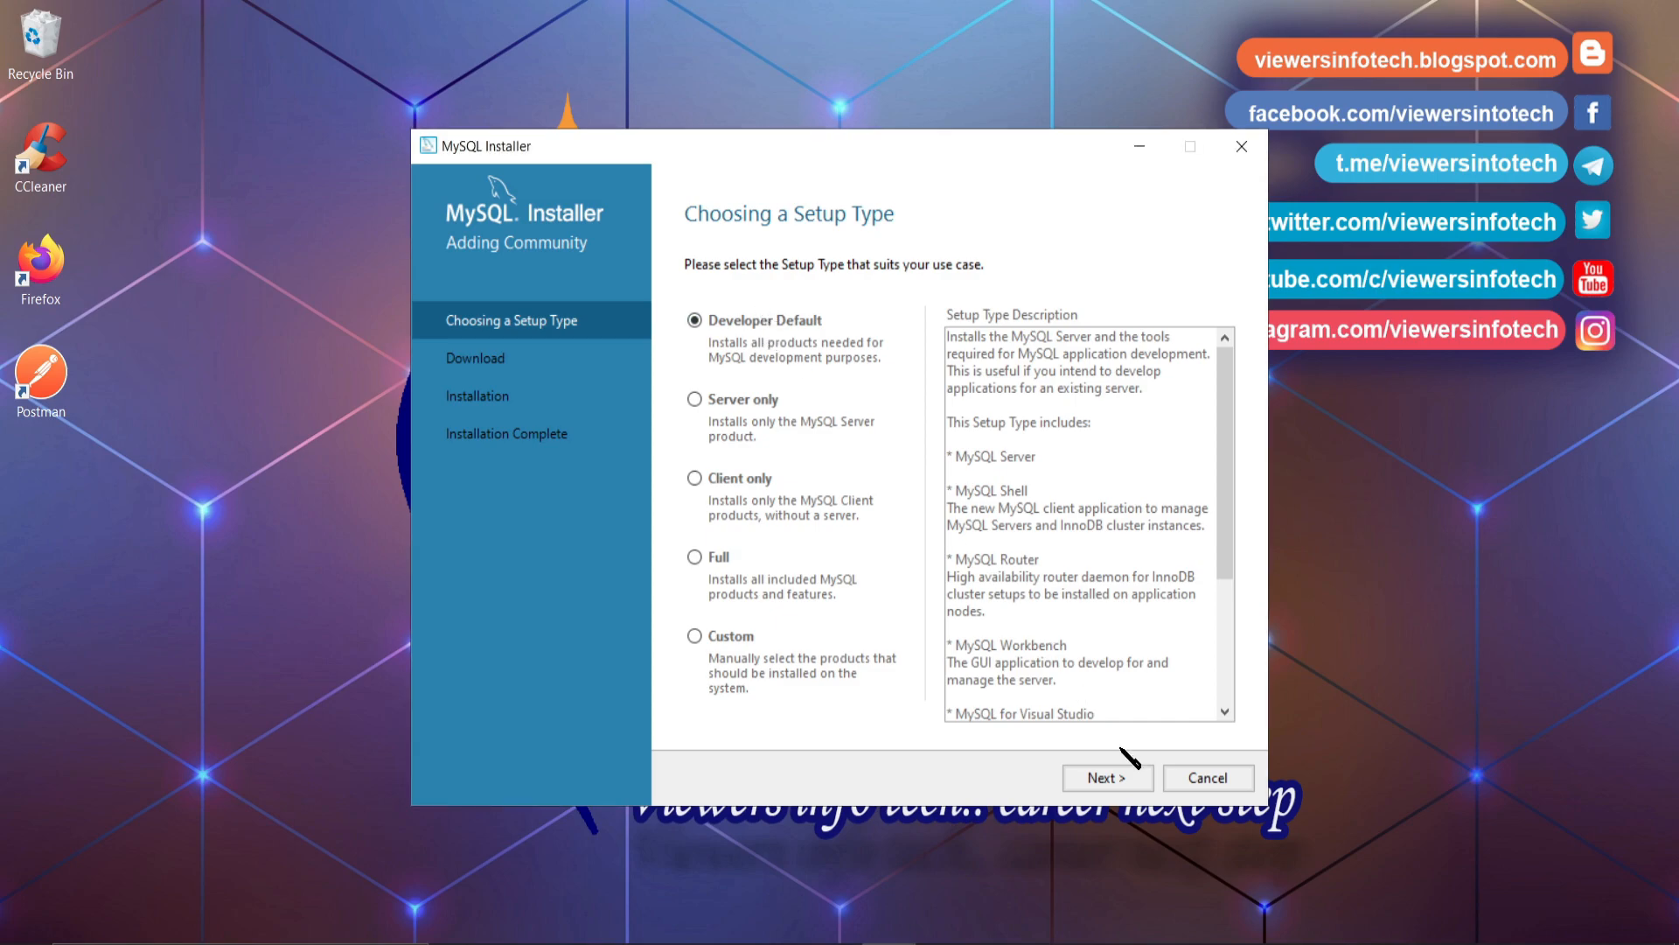
click(1117, 779)
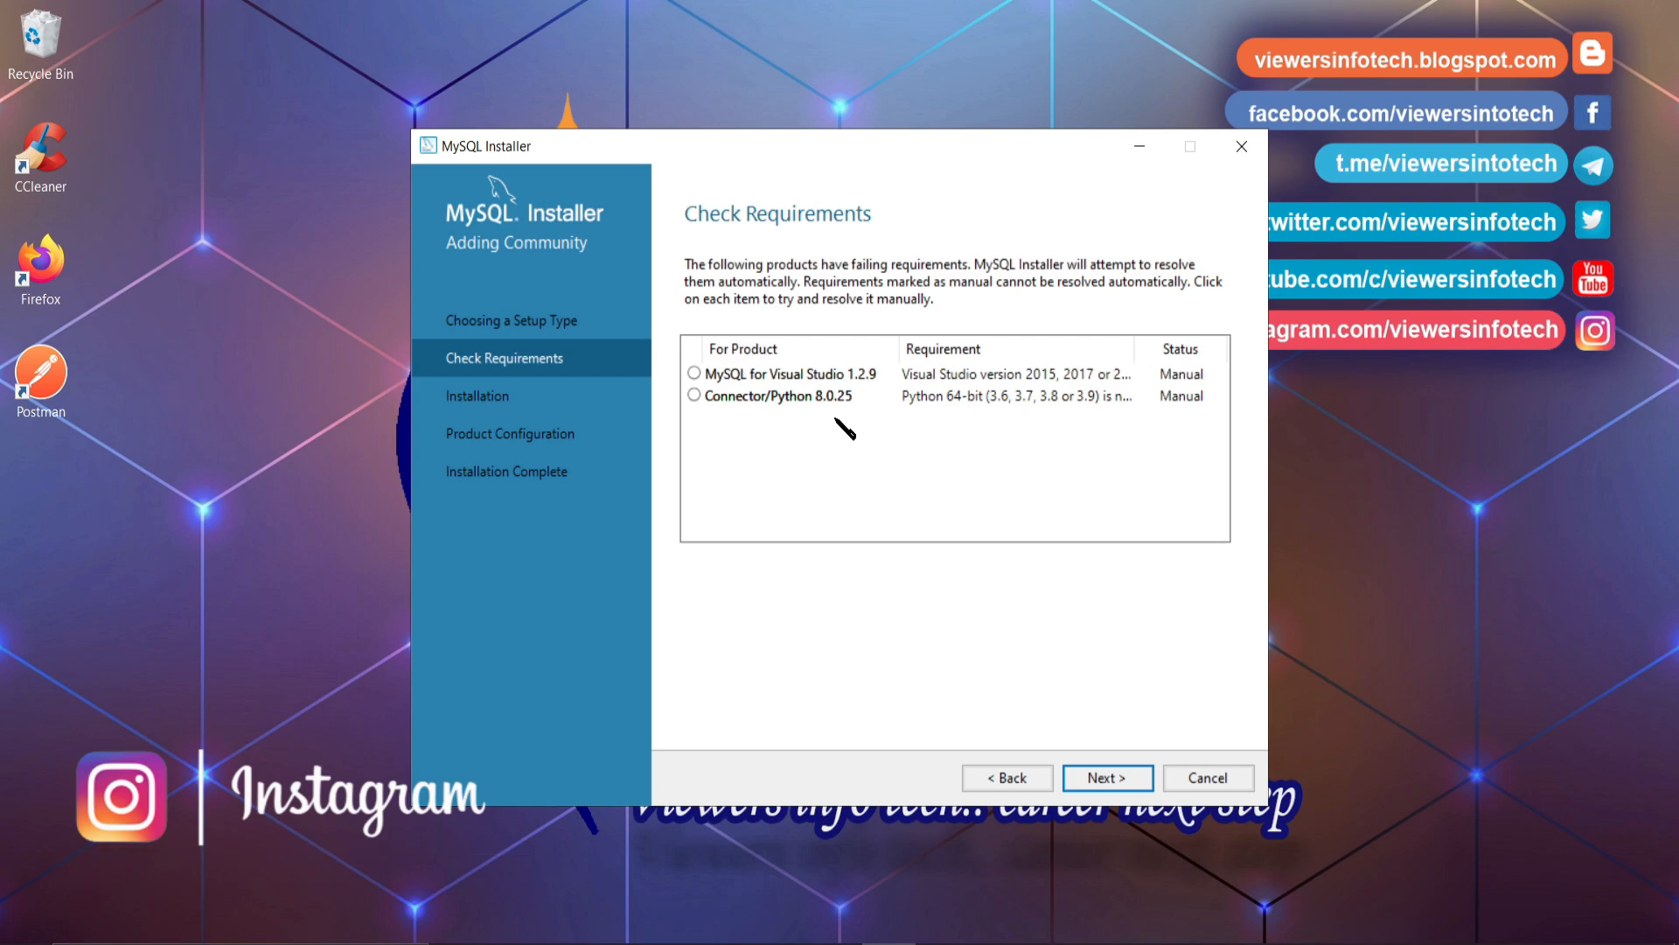
- Proceed past Check Requirements, accepting unmet Visual Studio and Connector/Python requirements
click(1107, 777)
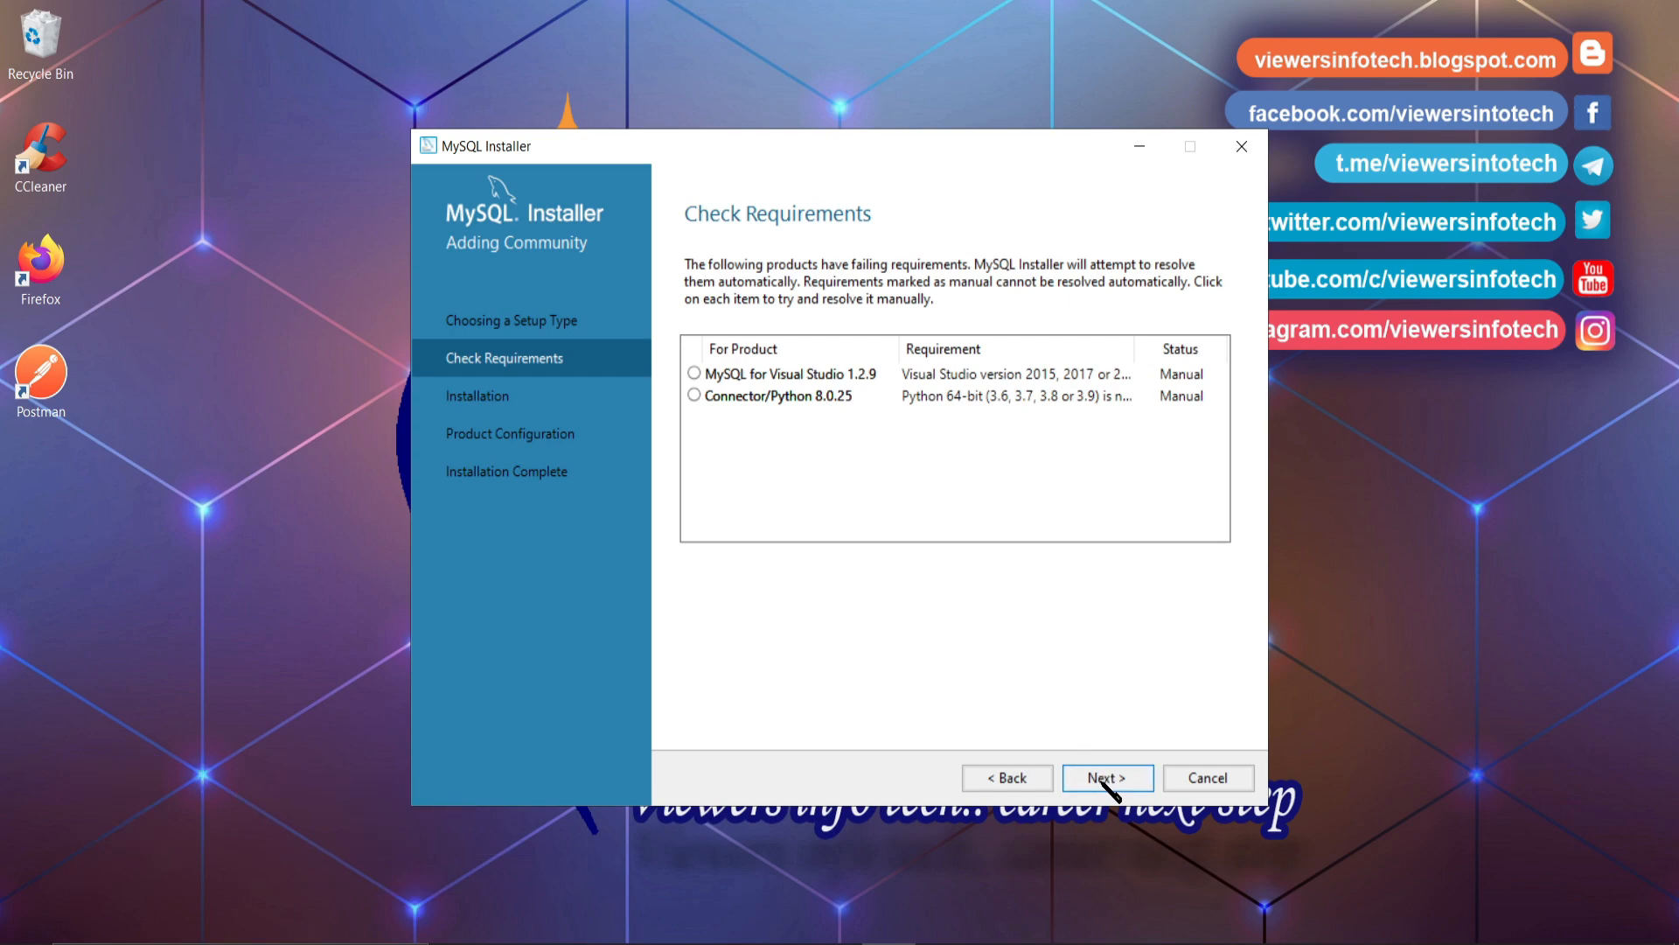
click(1006, 582)
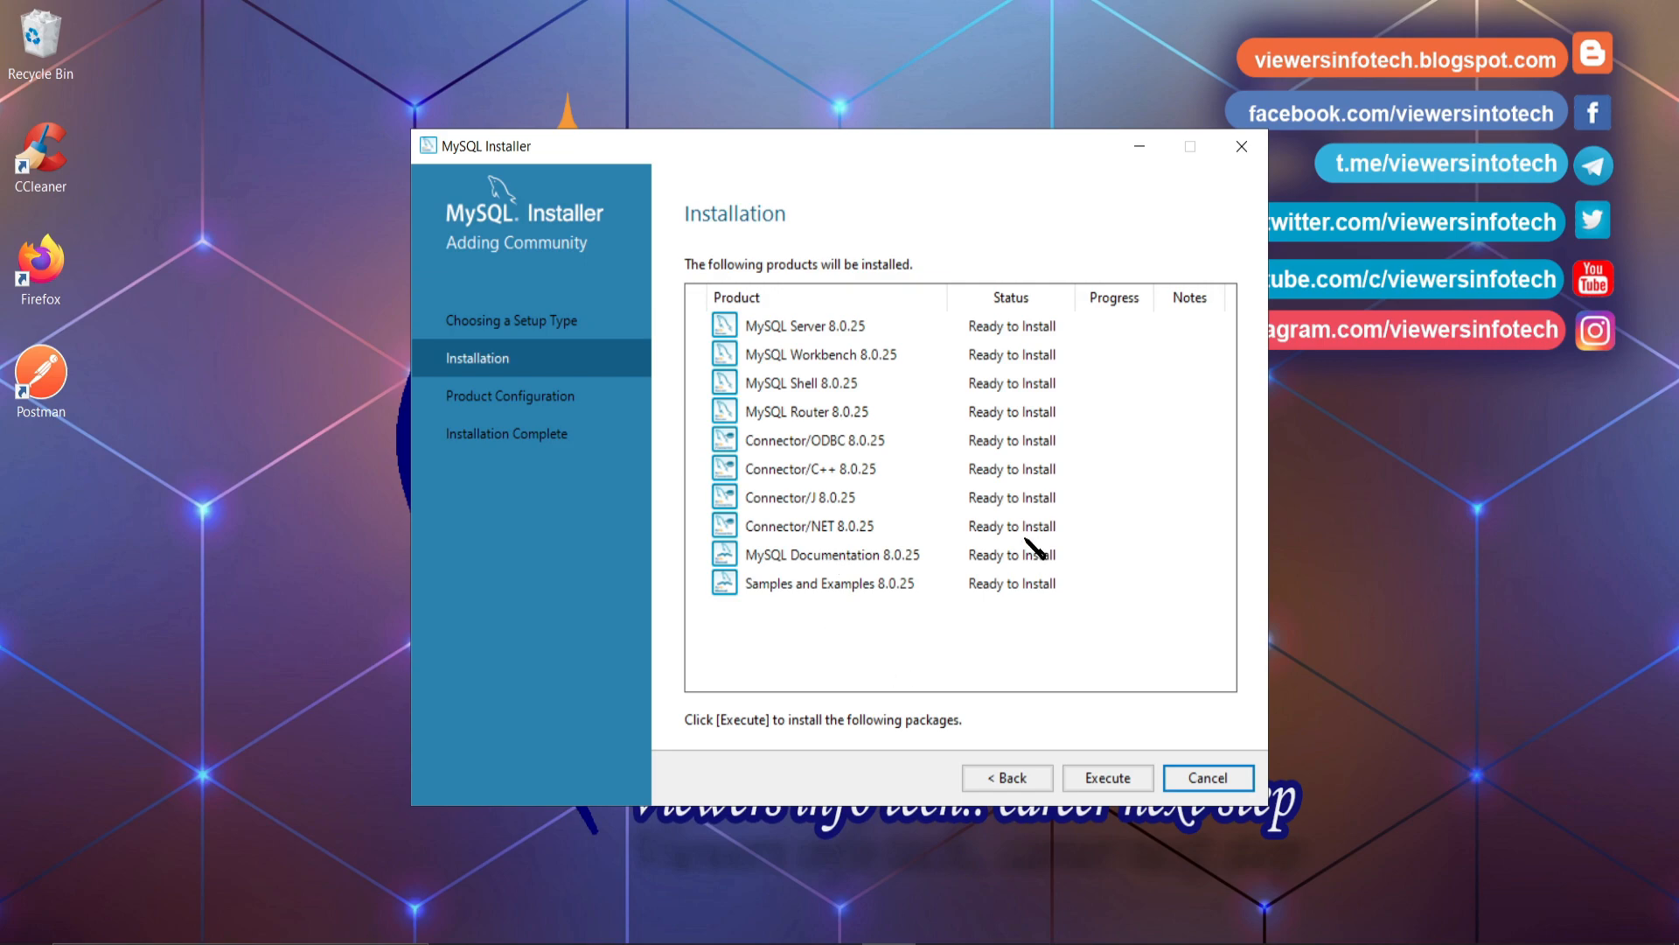
- Install the ten 8.0.25 products, then advance to the server's Type and Networking settings
click(1125, 780)
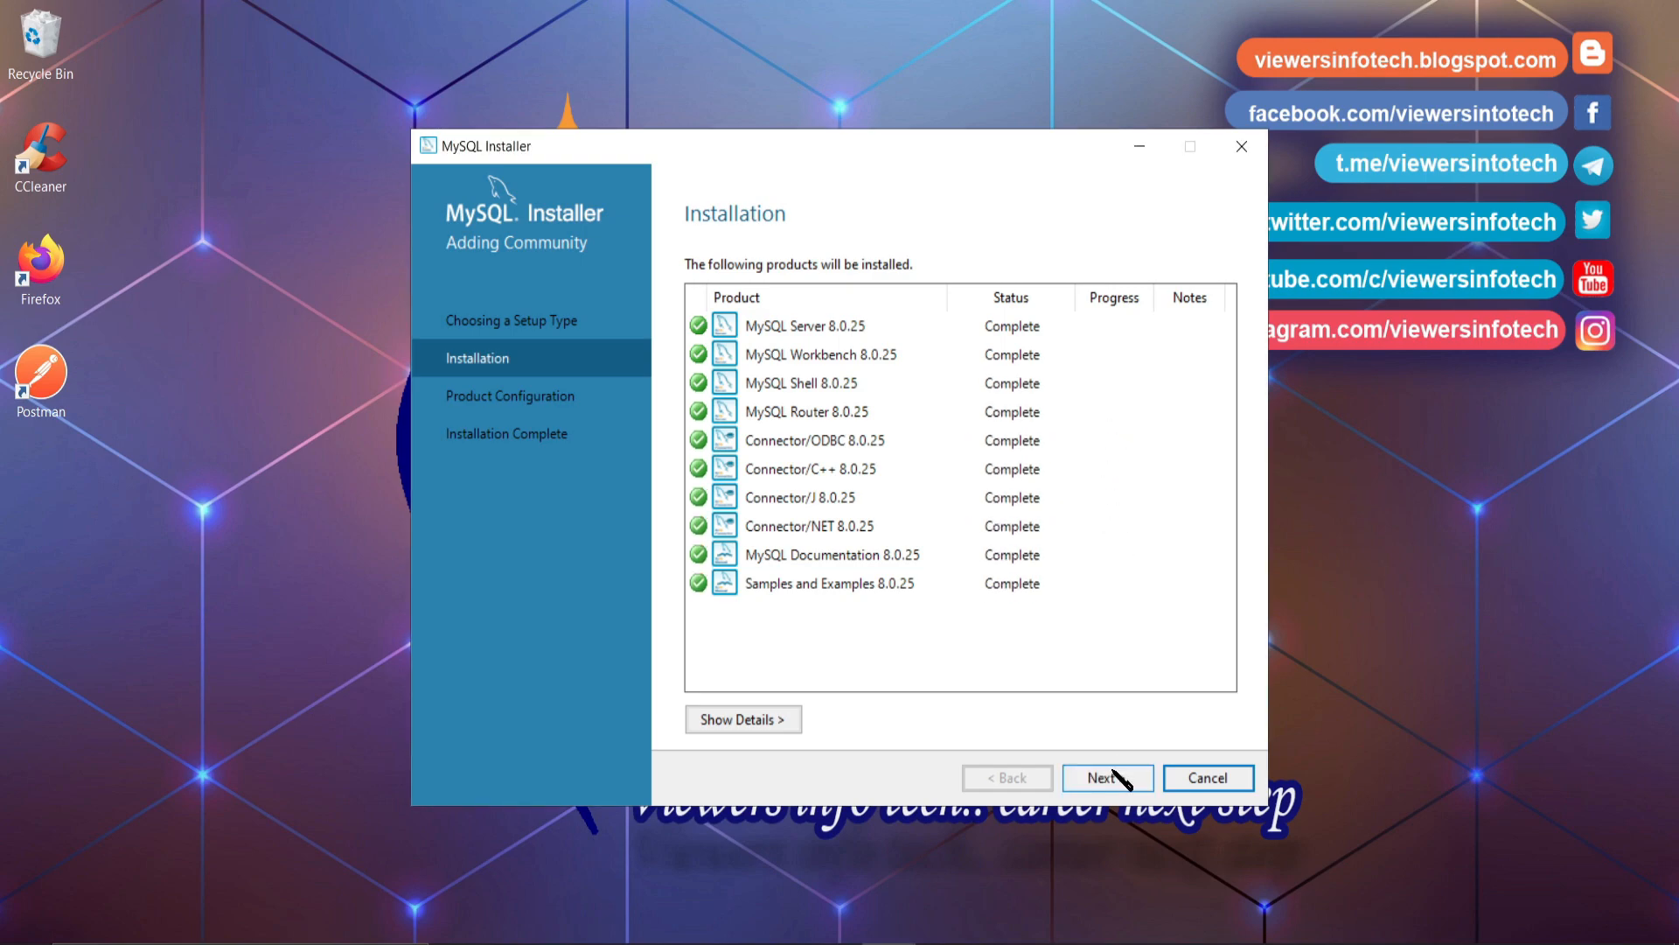
click(1116, 774)
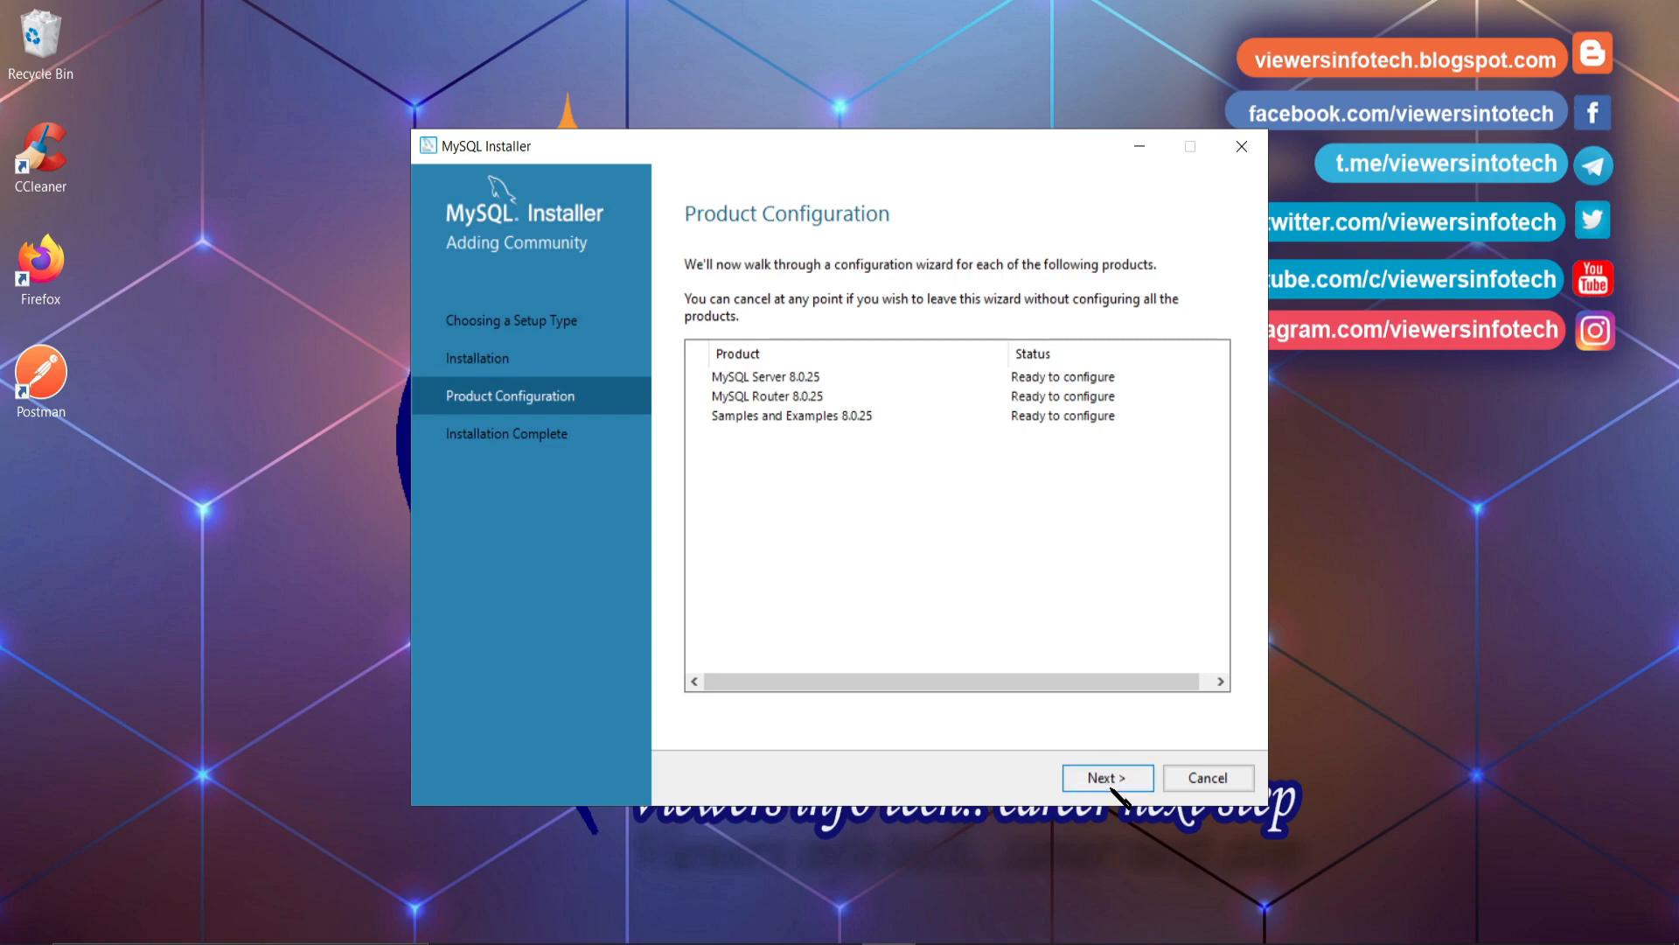
click(1111, 785)
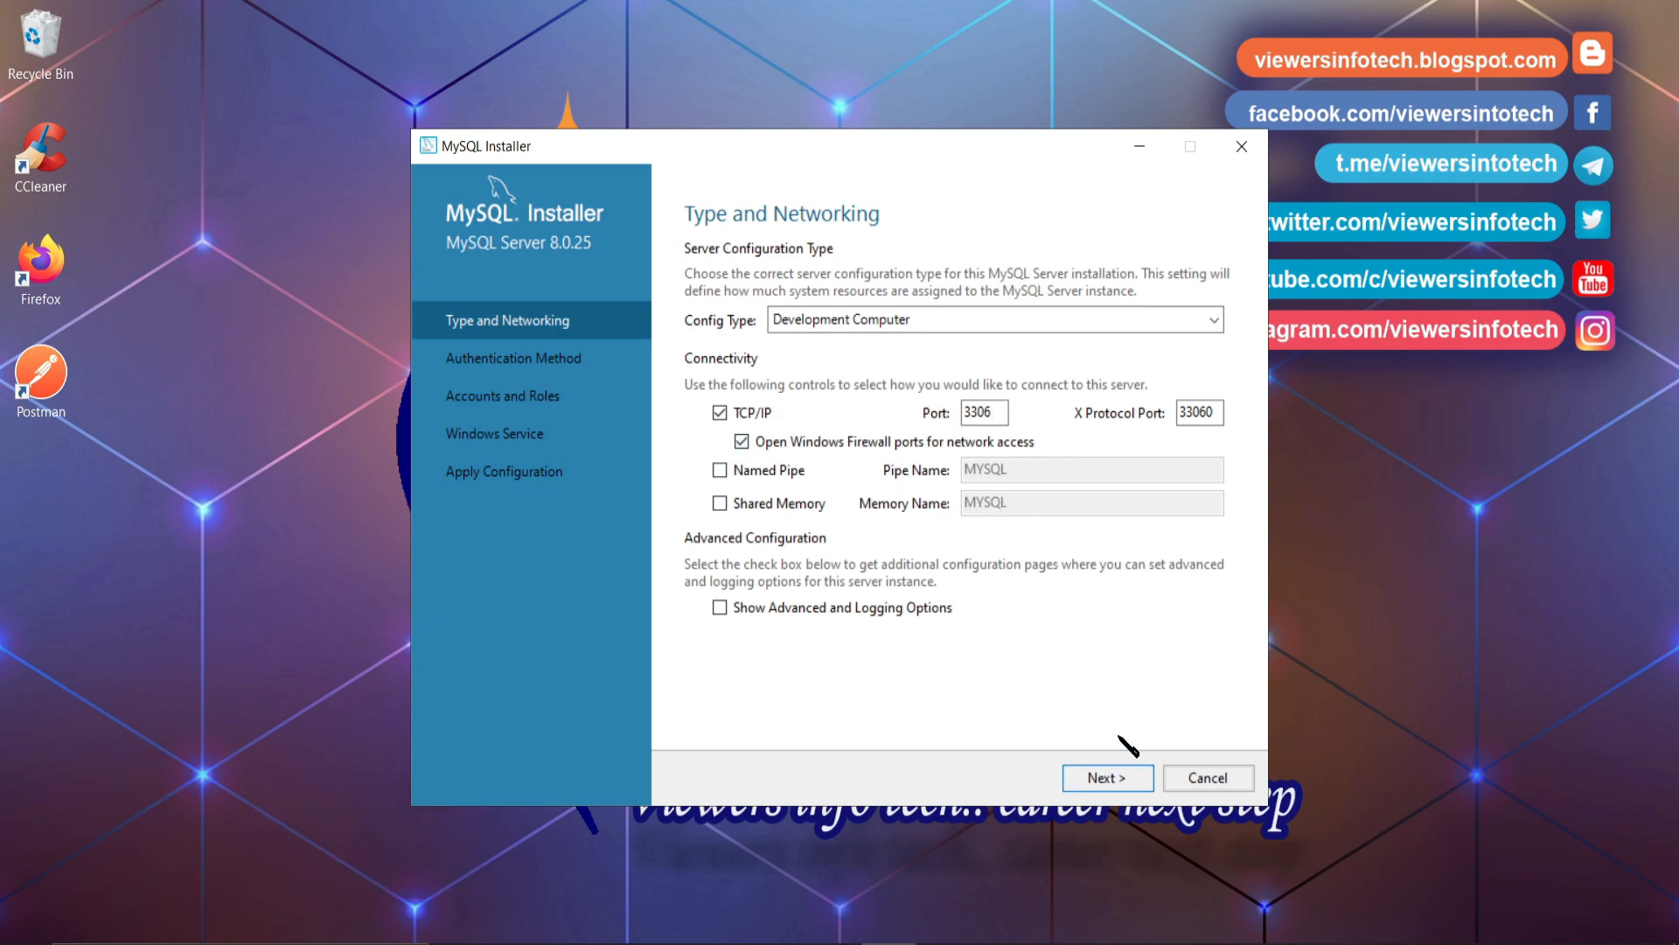
- Keep default networking and authentication, then enter and confirm the root account password
click(1104, 777)
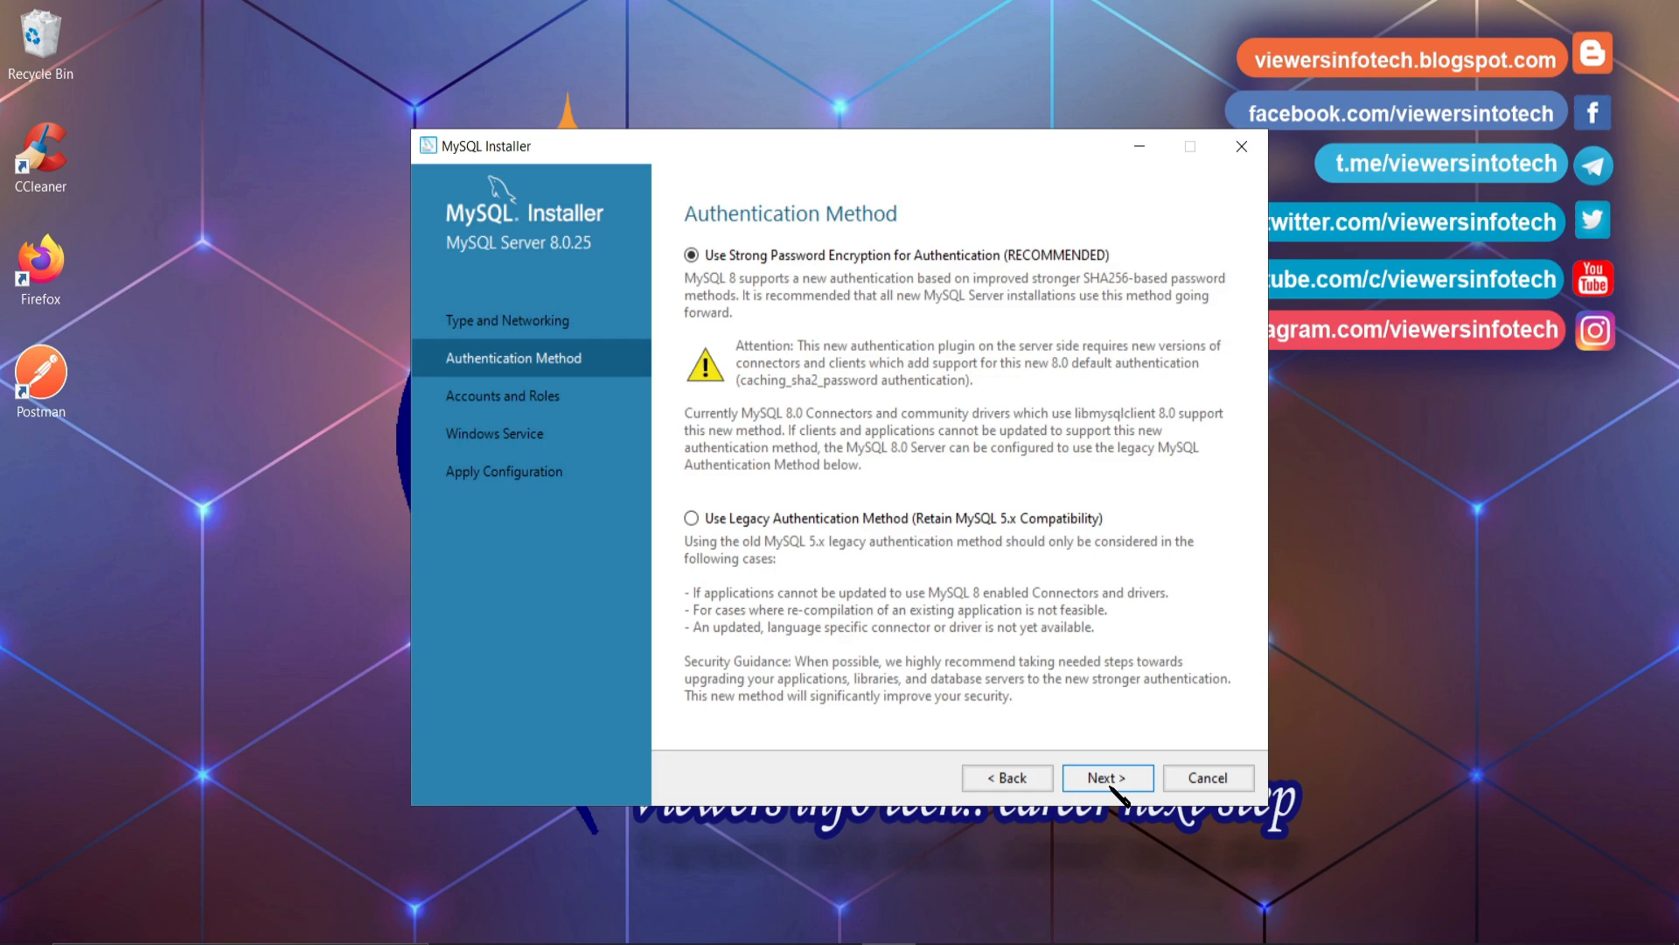
click(1107, 778)
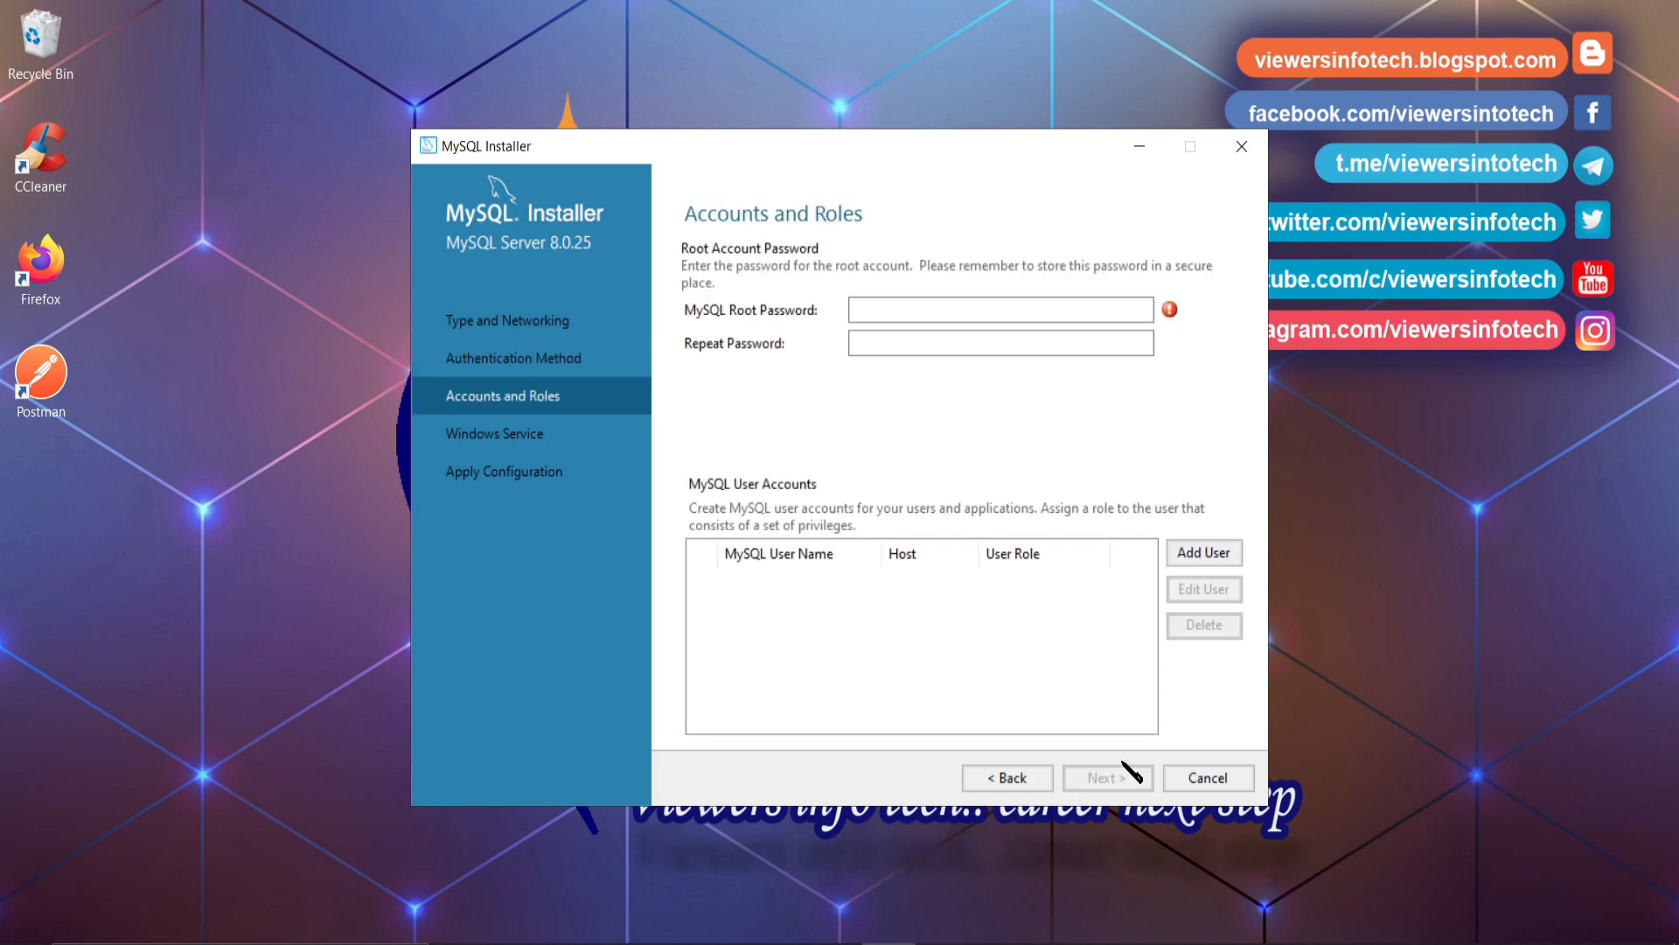
click(1006, 309)
text(ro)
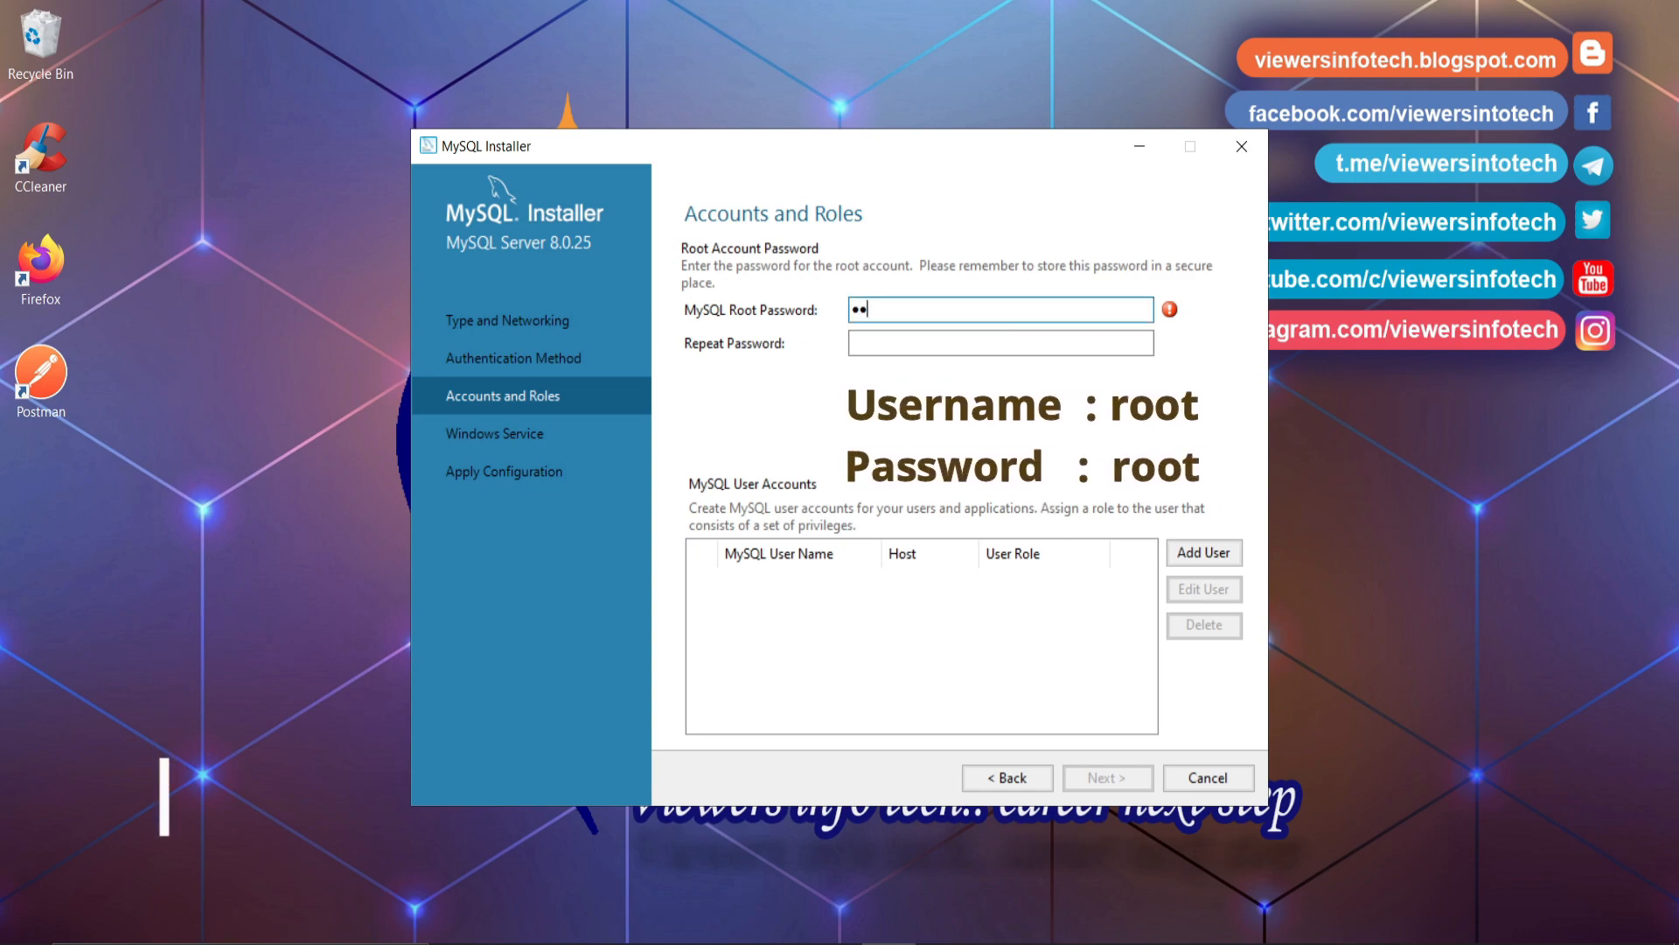
text(ot)
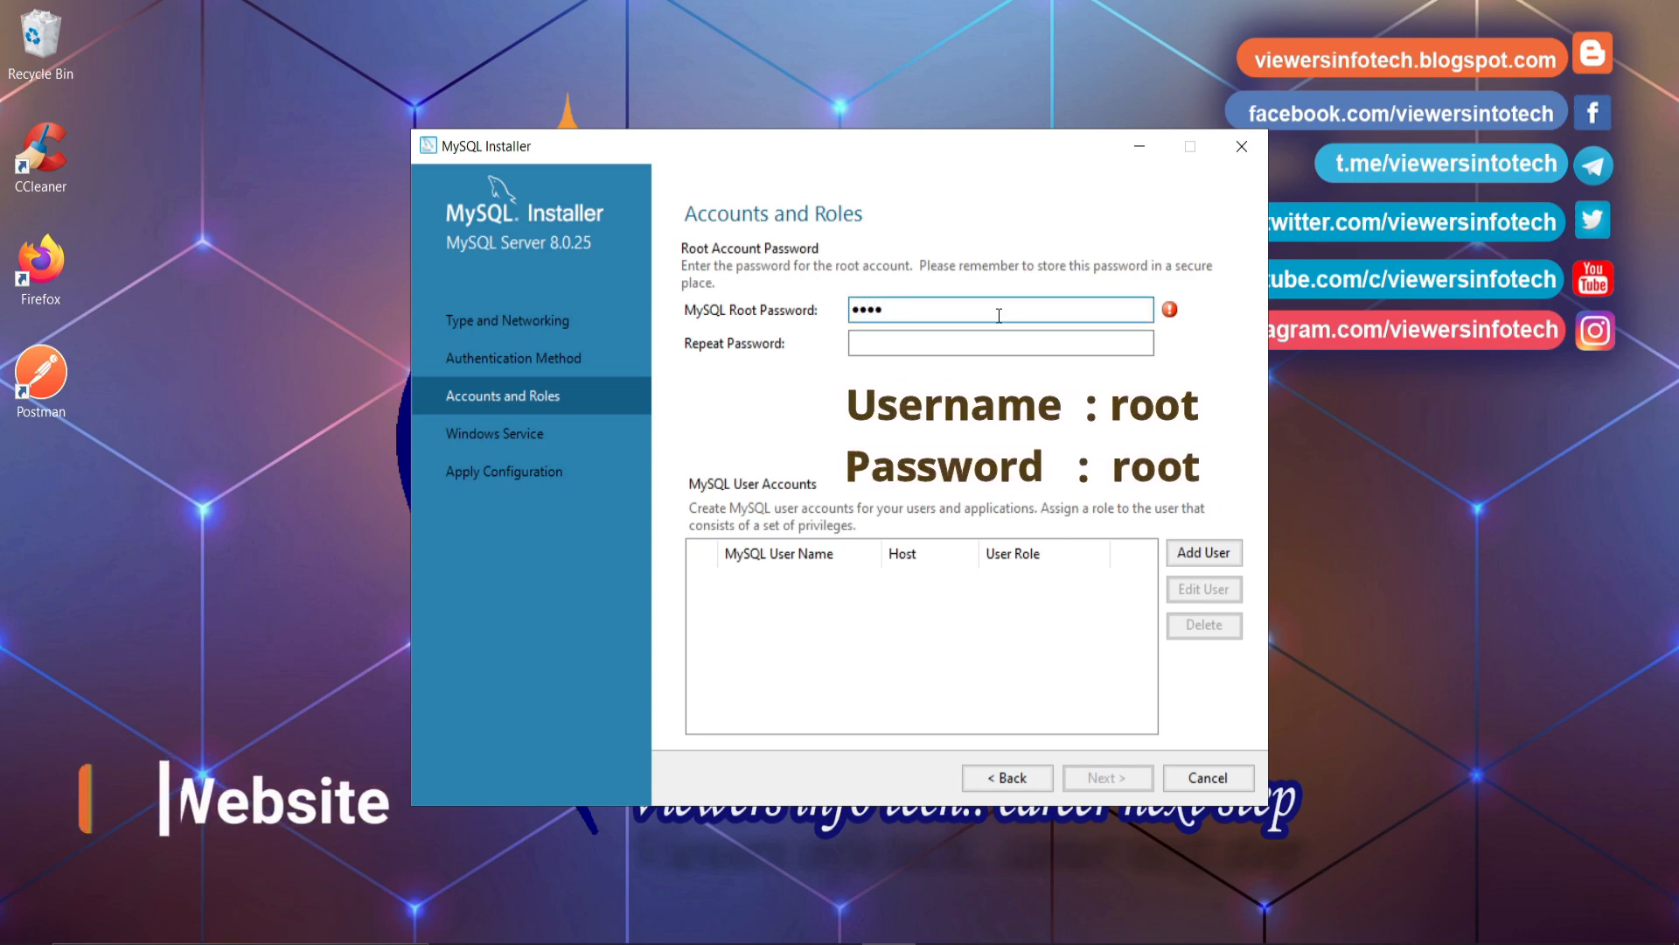
key(Tab)
text(roo)
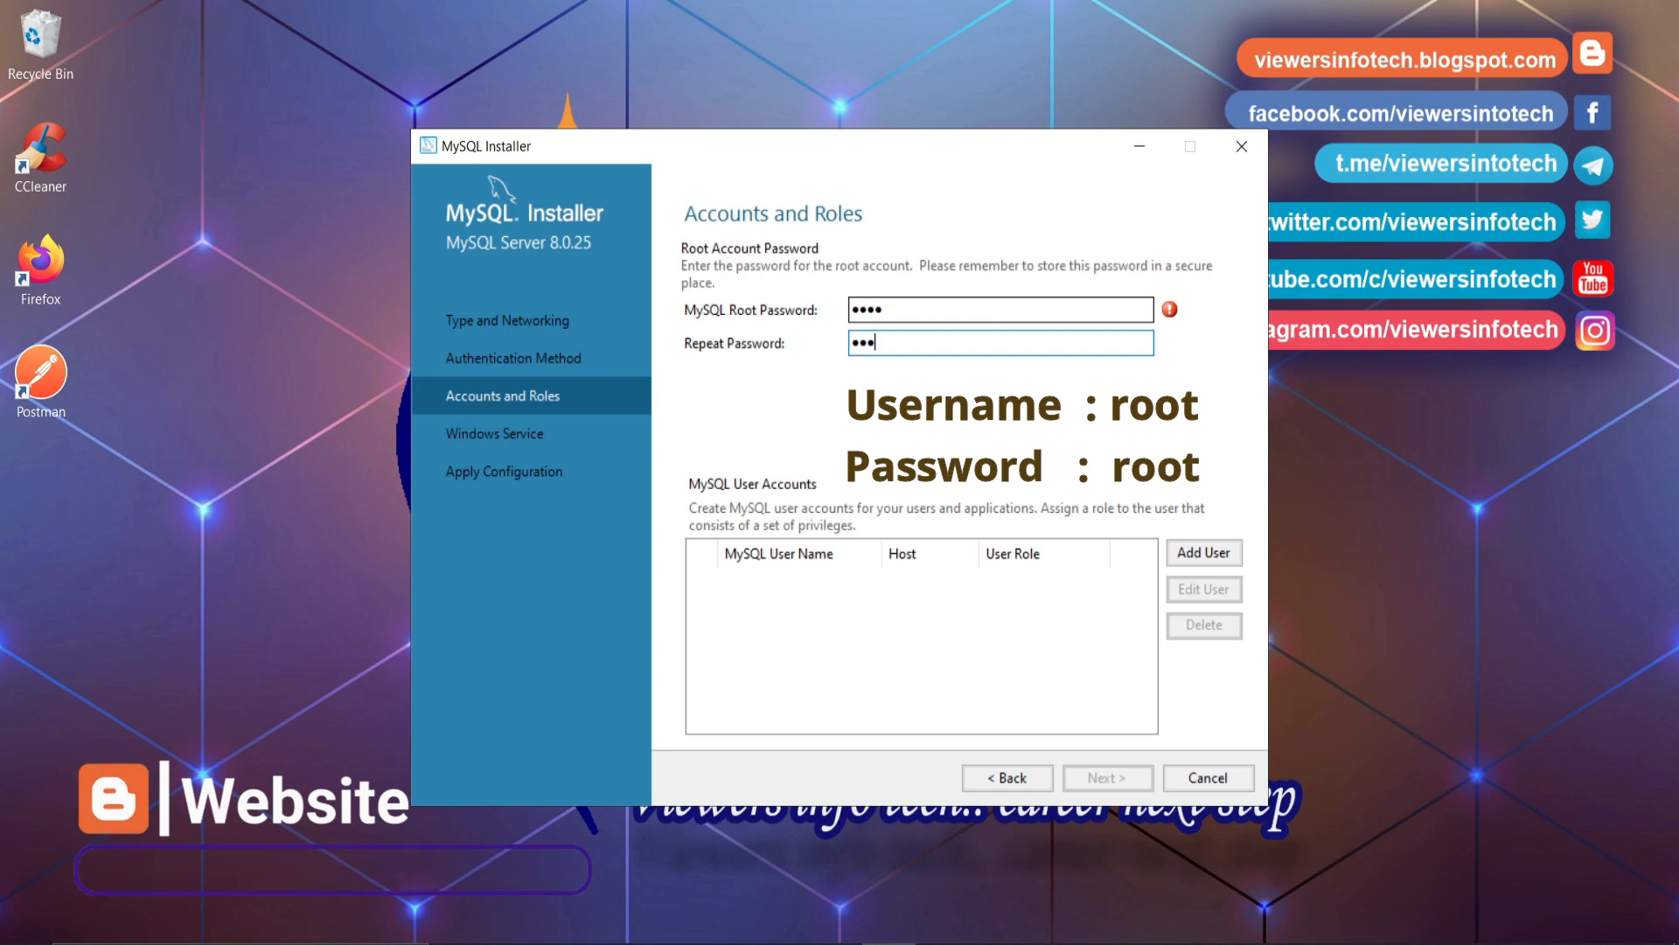
text(t)
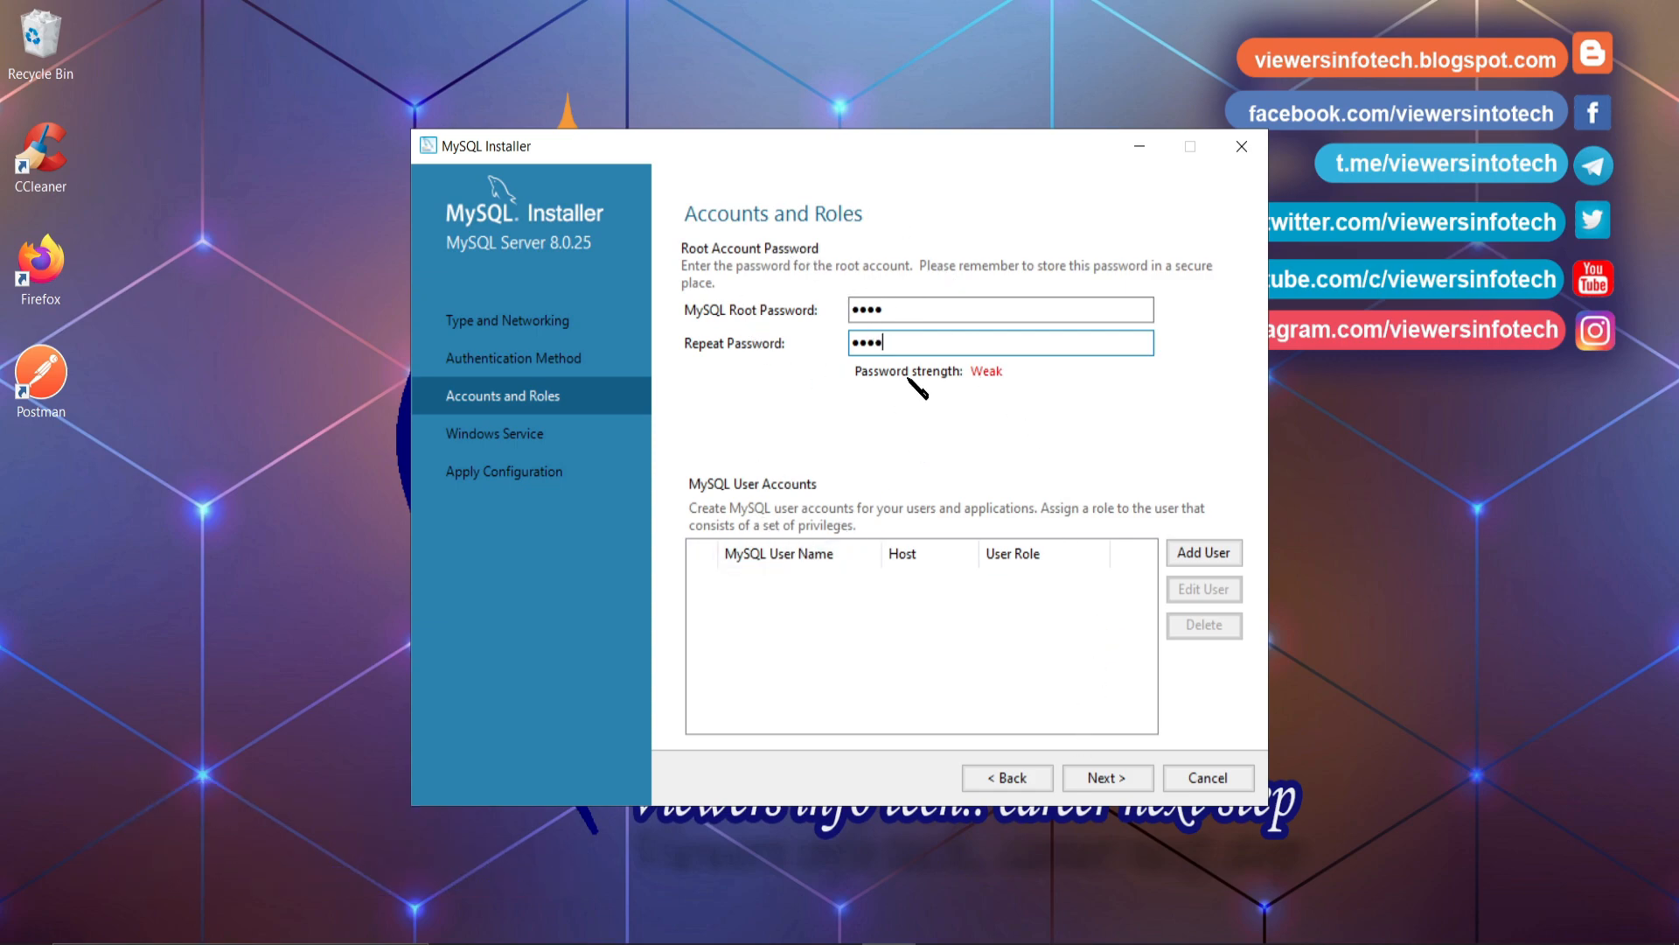
click(1110, 778)
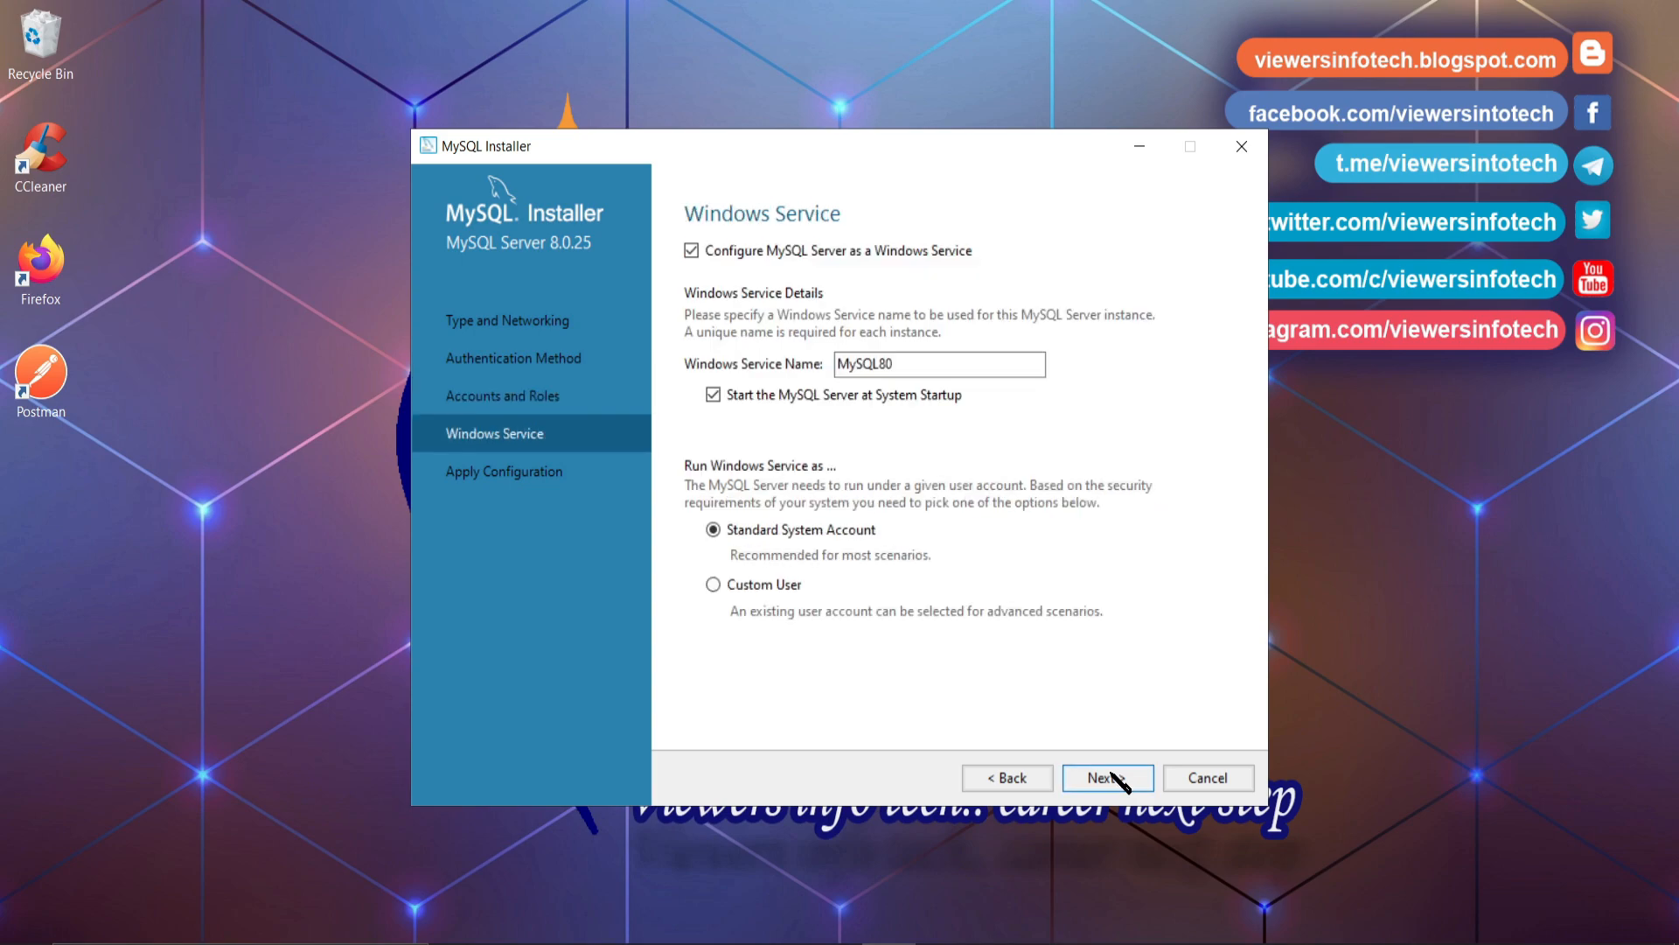
- Keep the MySQL80 Windows service settings, execute the server configuration, and finish
mouse_move(933, 363)
mouse_down()
mouse_move(852, 358)
mouse_move(905, 359)
mouse_up()
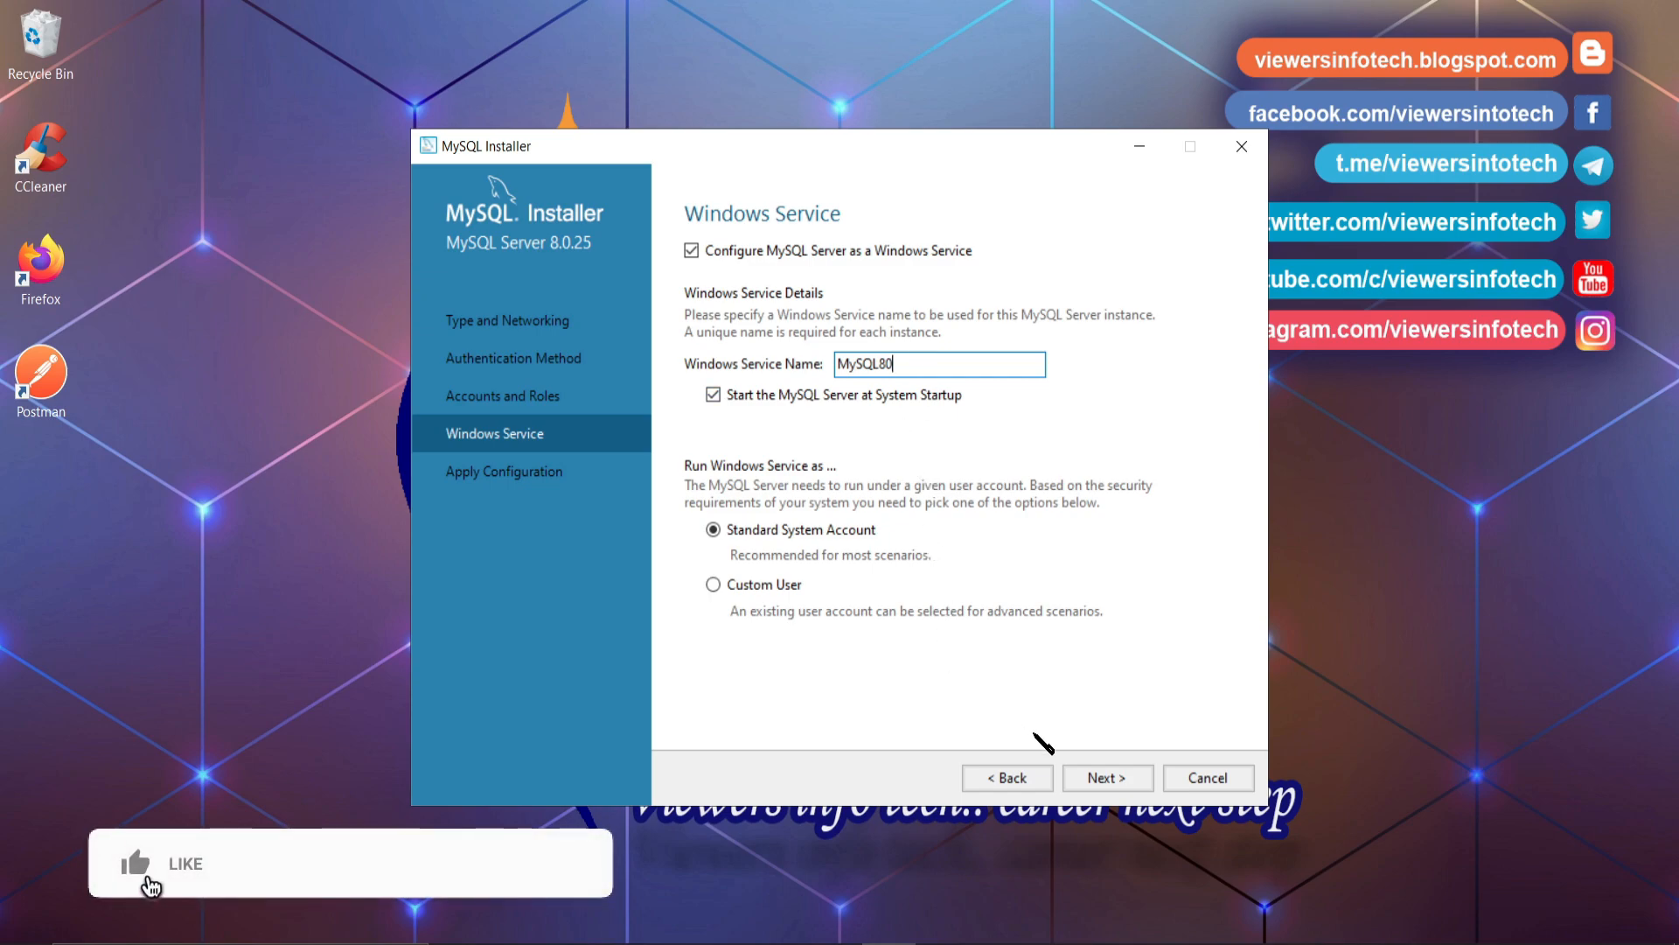
click(1104, 776)
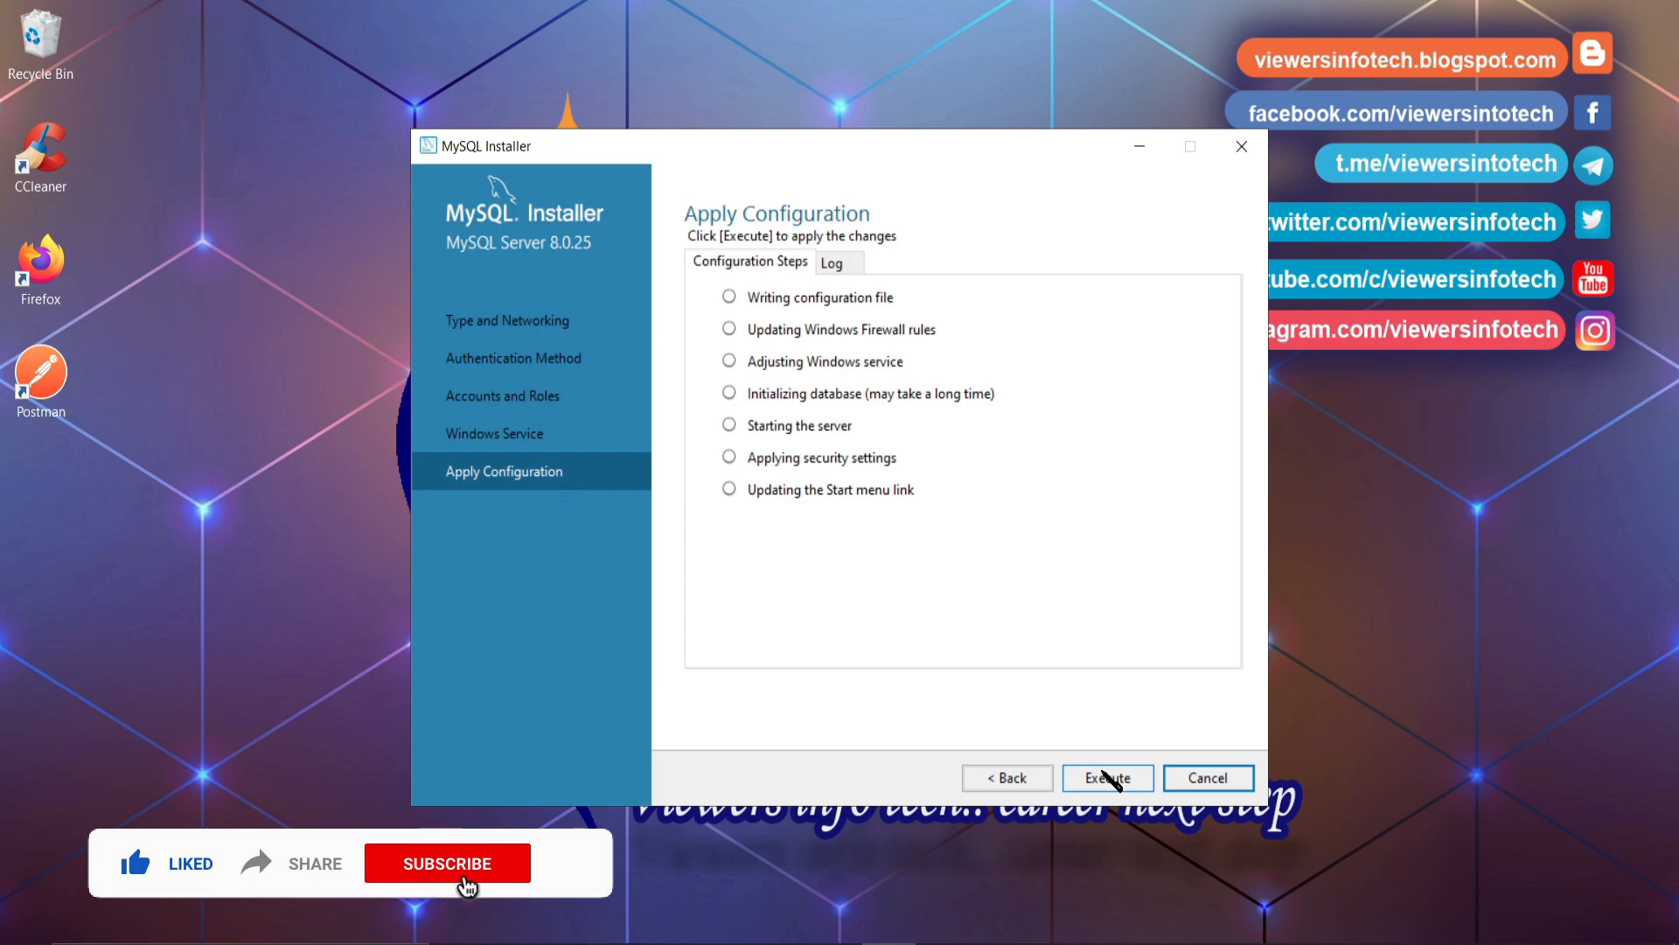
click(1104, 773)
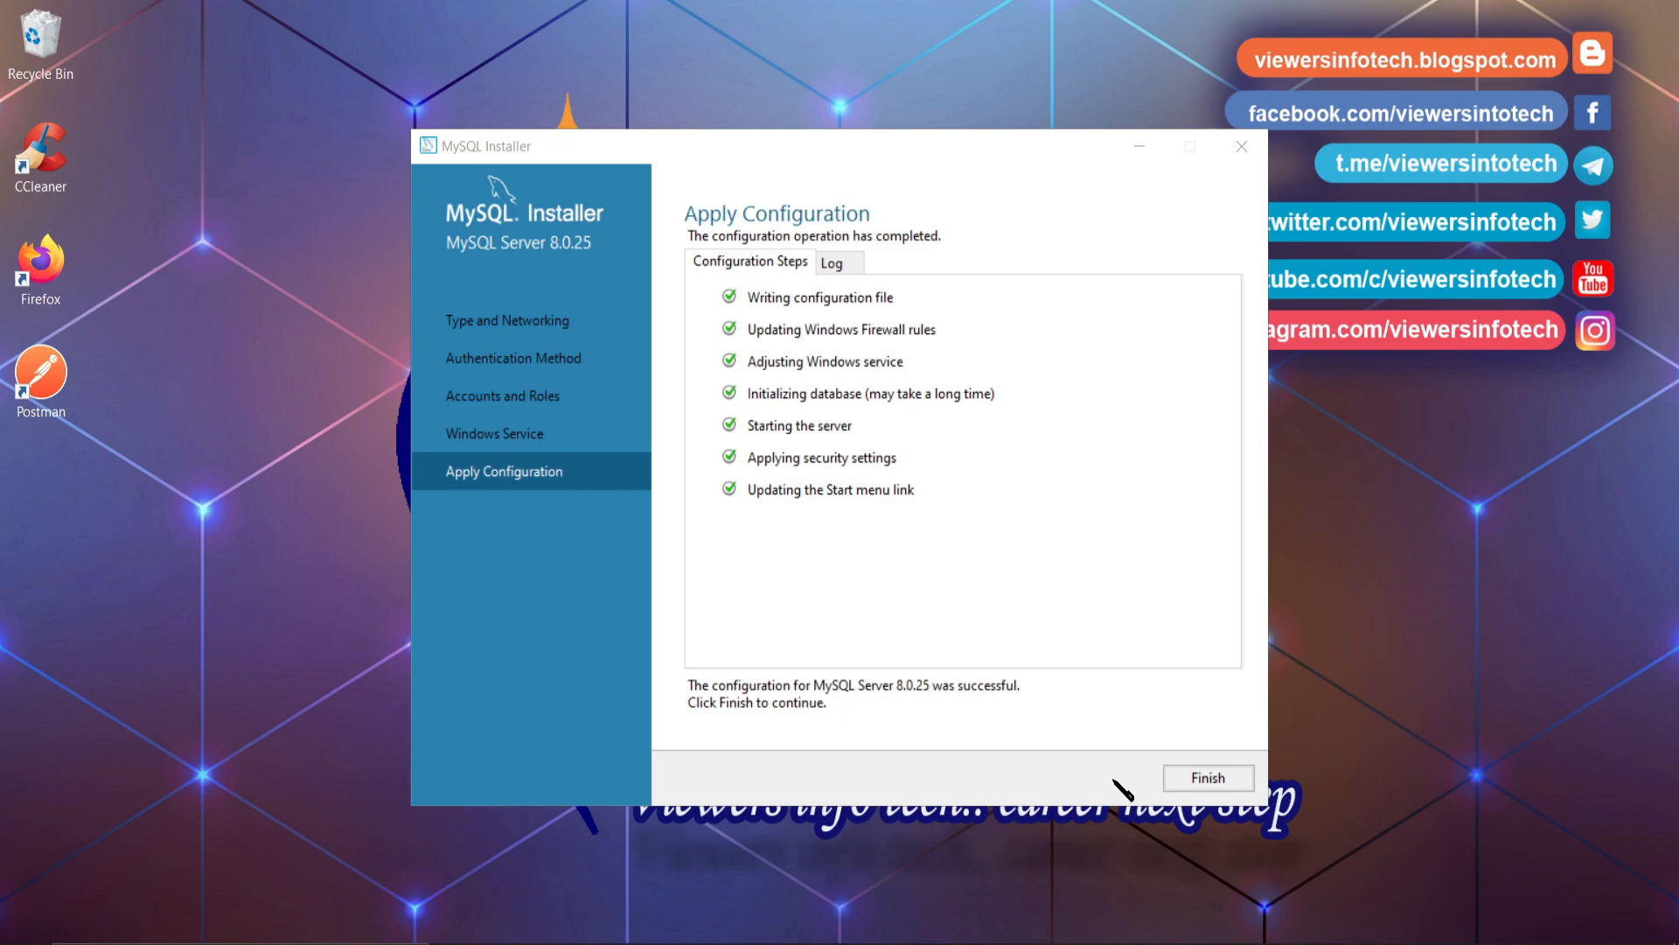
click(1210, 781)
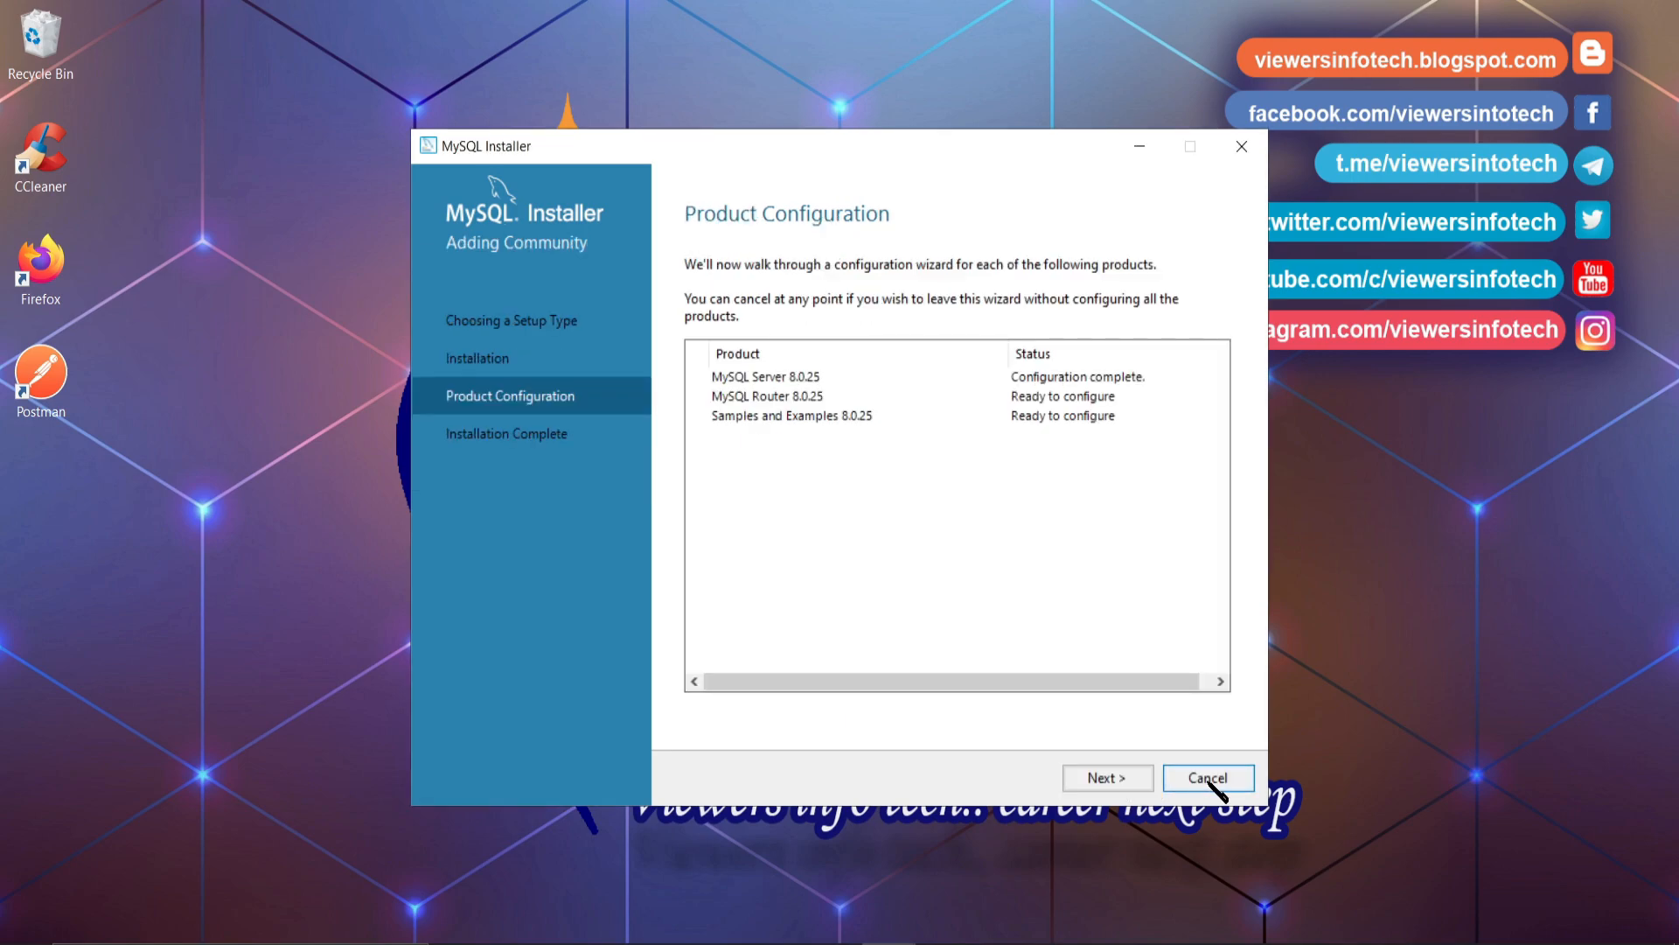
- Finish the MySQL Router configuration without bootstrapping an InnoDB cluster
click(1137, 787)
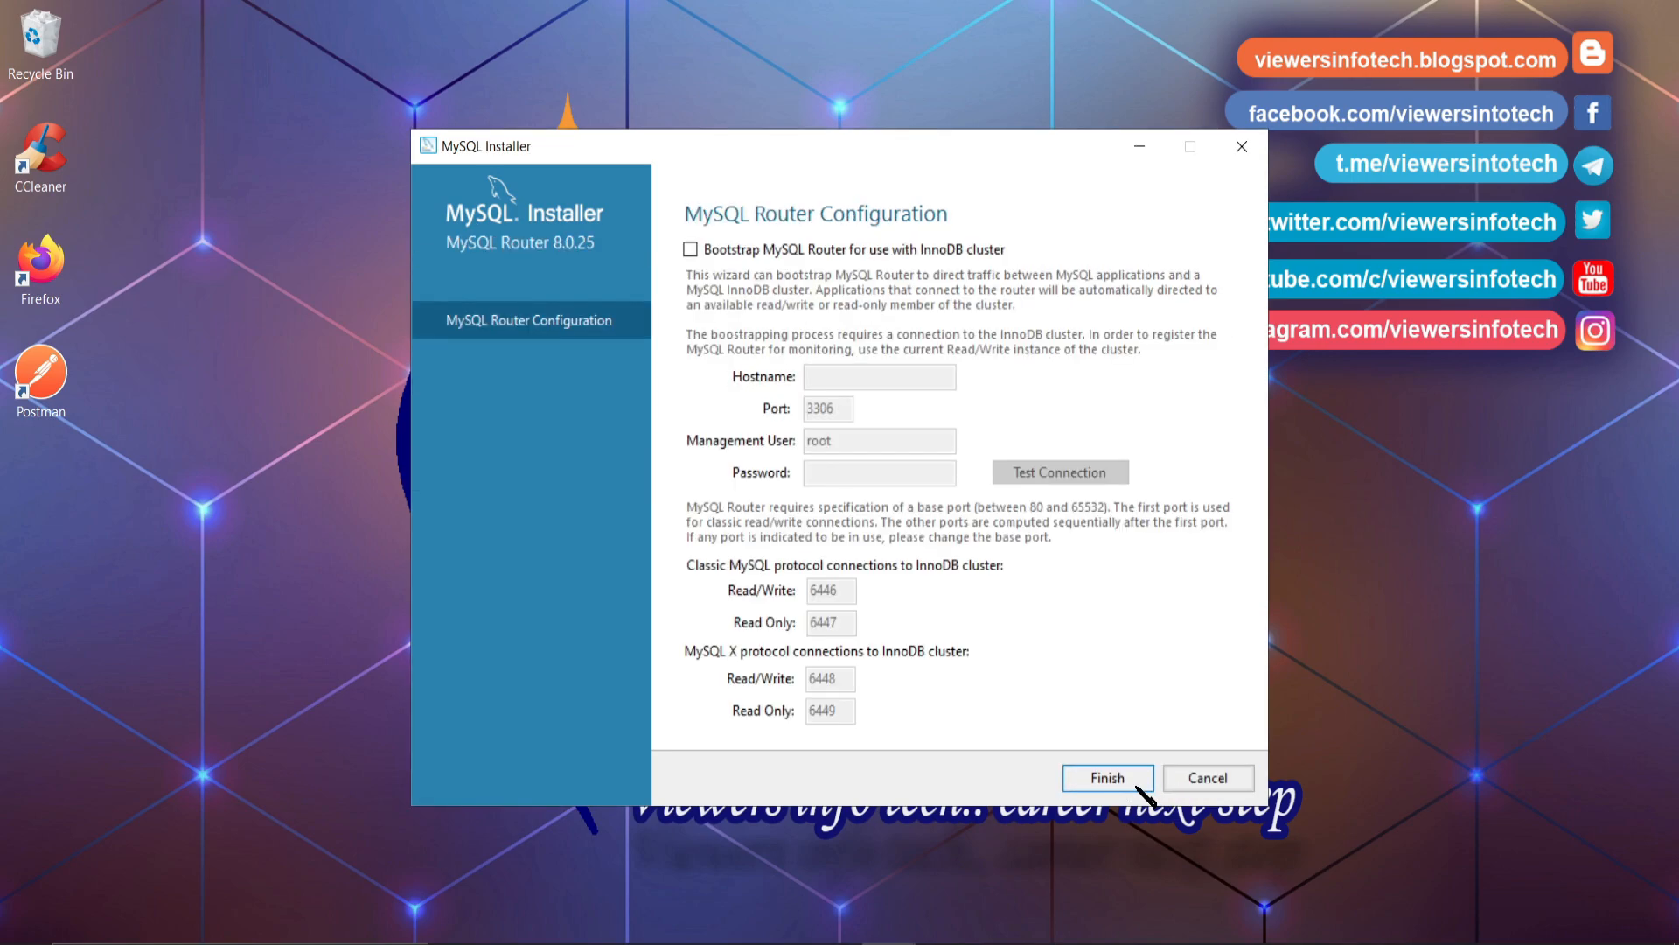
click(1107, 777)
click(1125, 785)
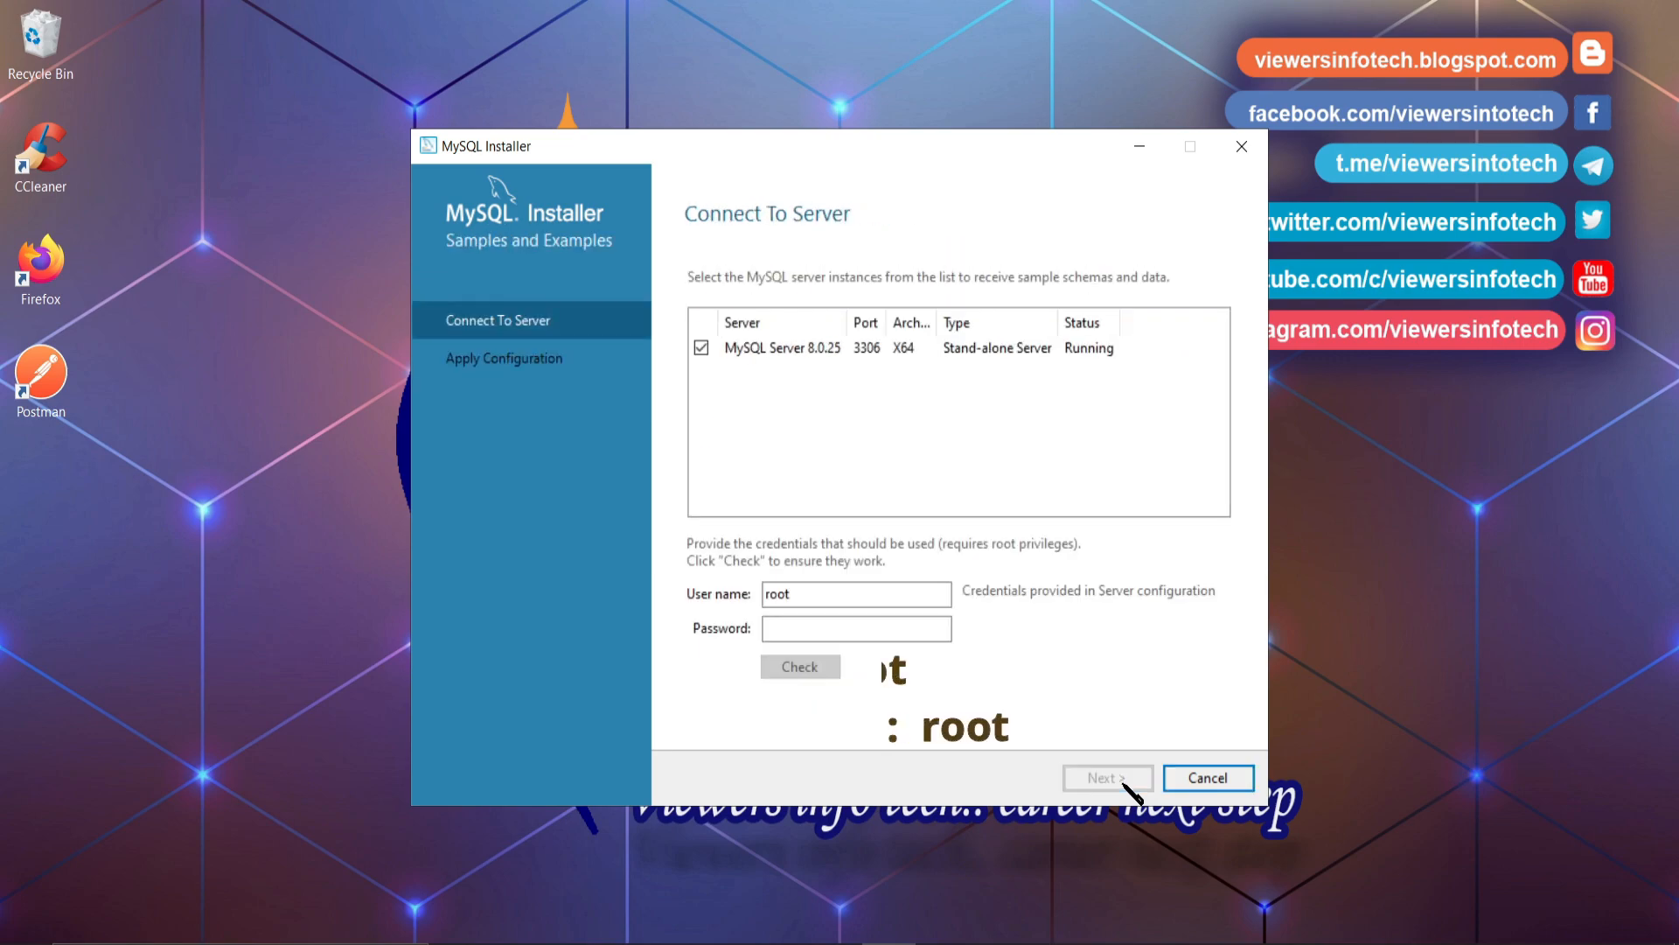
- Connect Samples and Examples to the server with the root password and apply its configuration
click(839, 628)
text(ro)
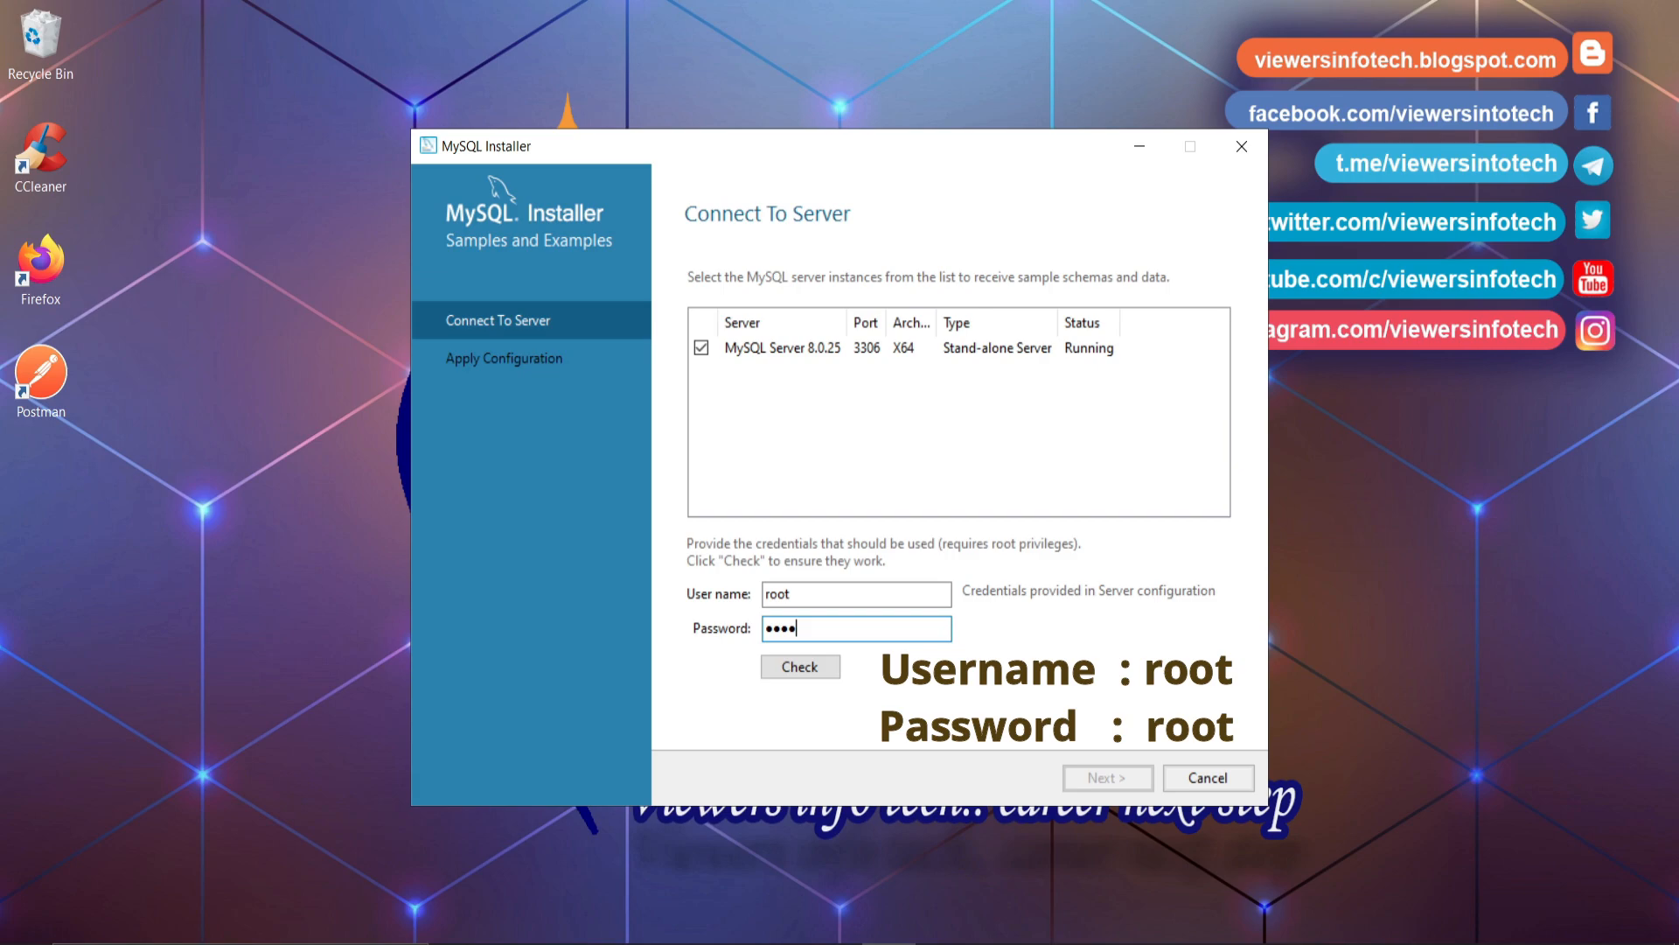
click(800, 668)
click(1103, 774)
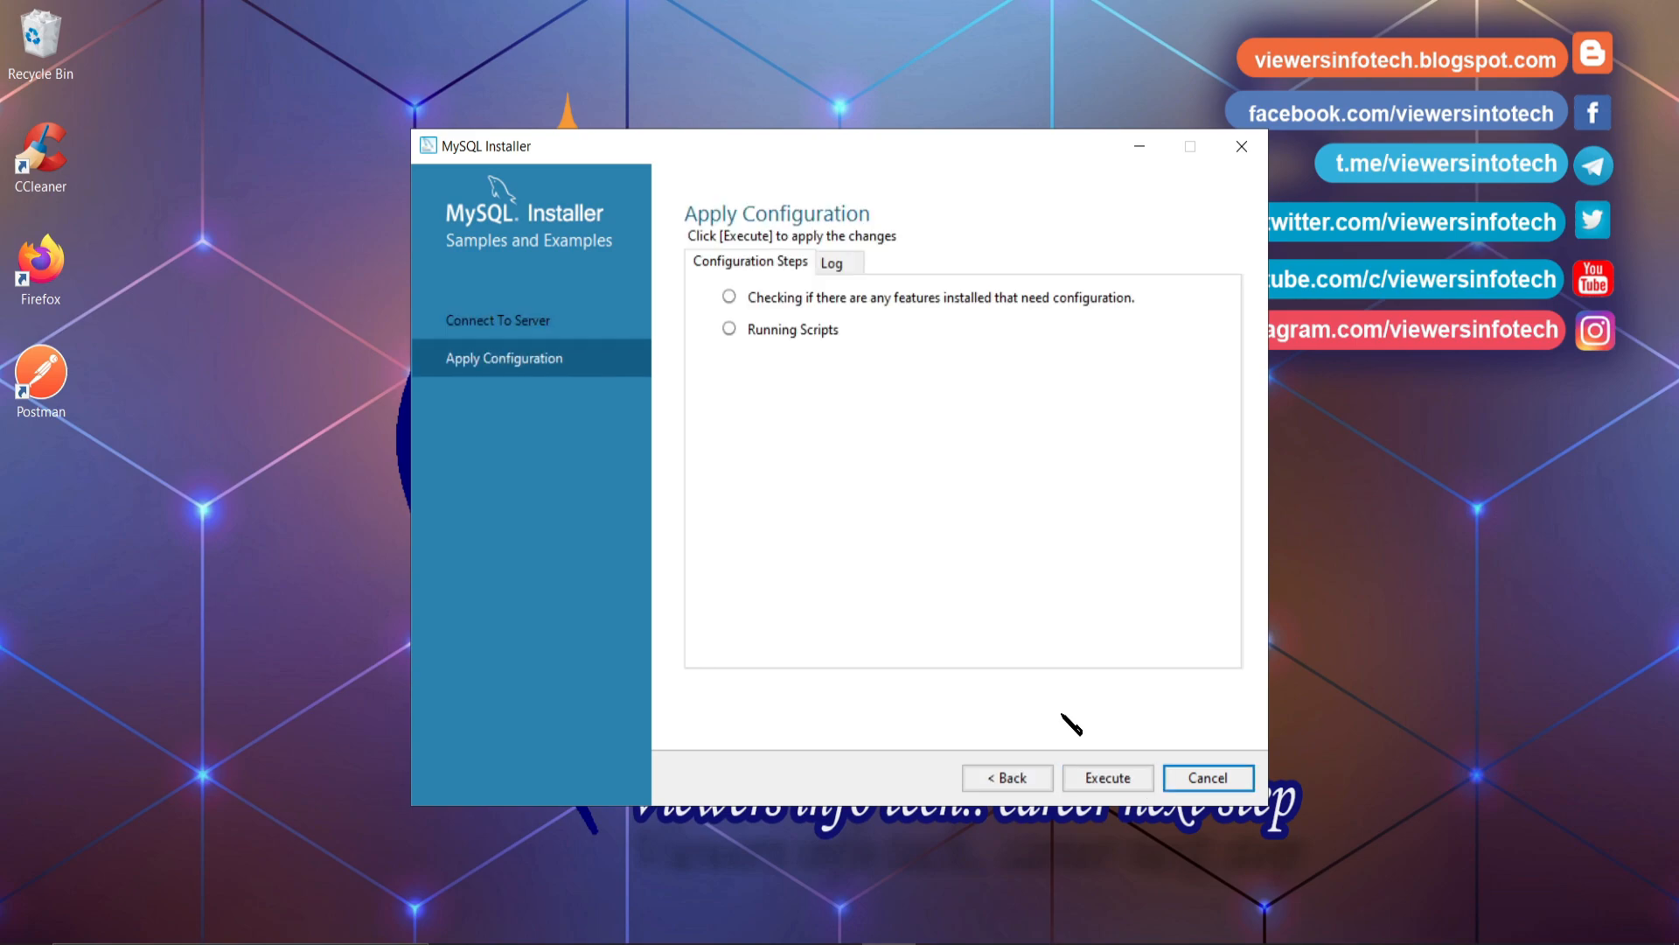
click(1107, 781)
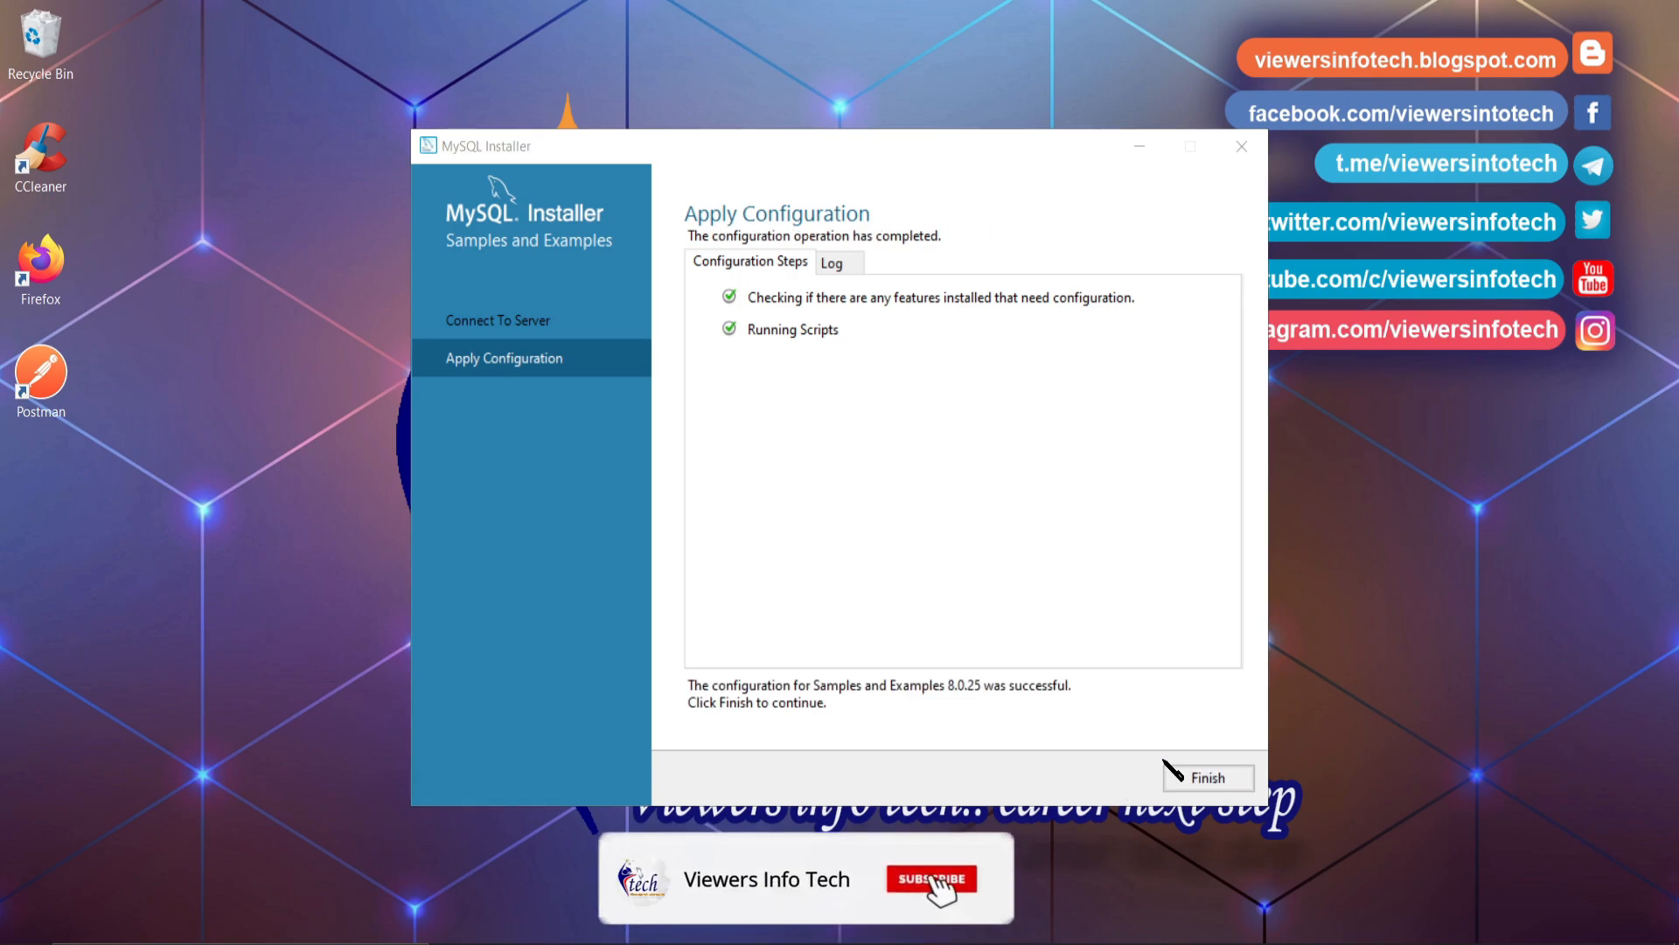
click(1194, 777)
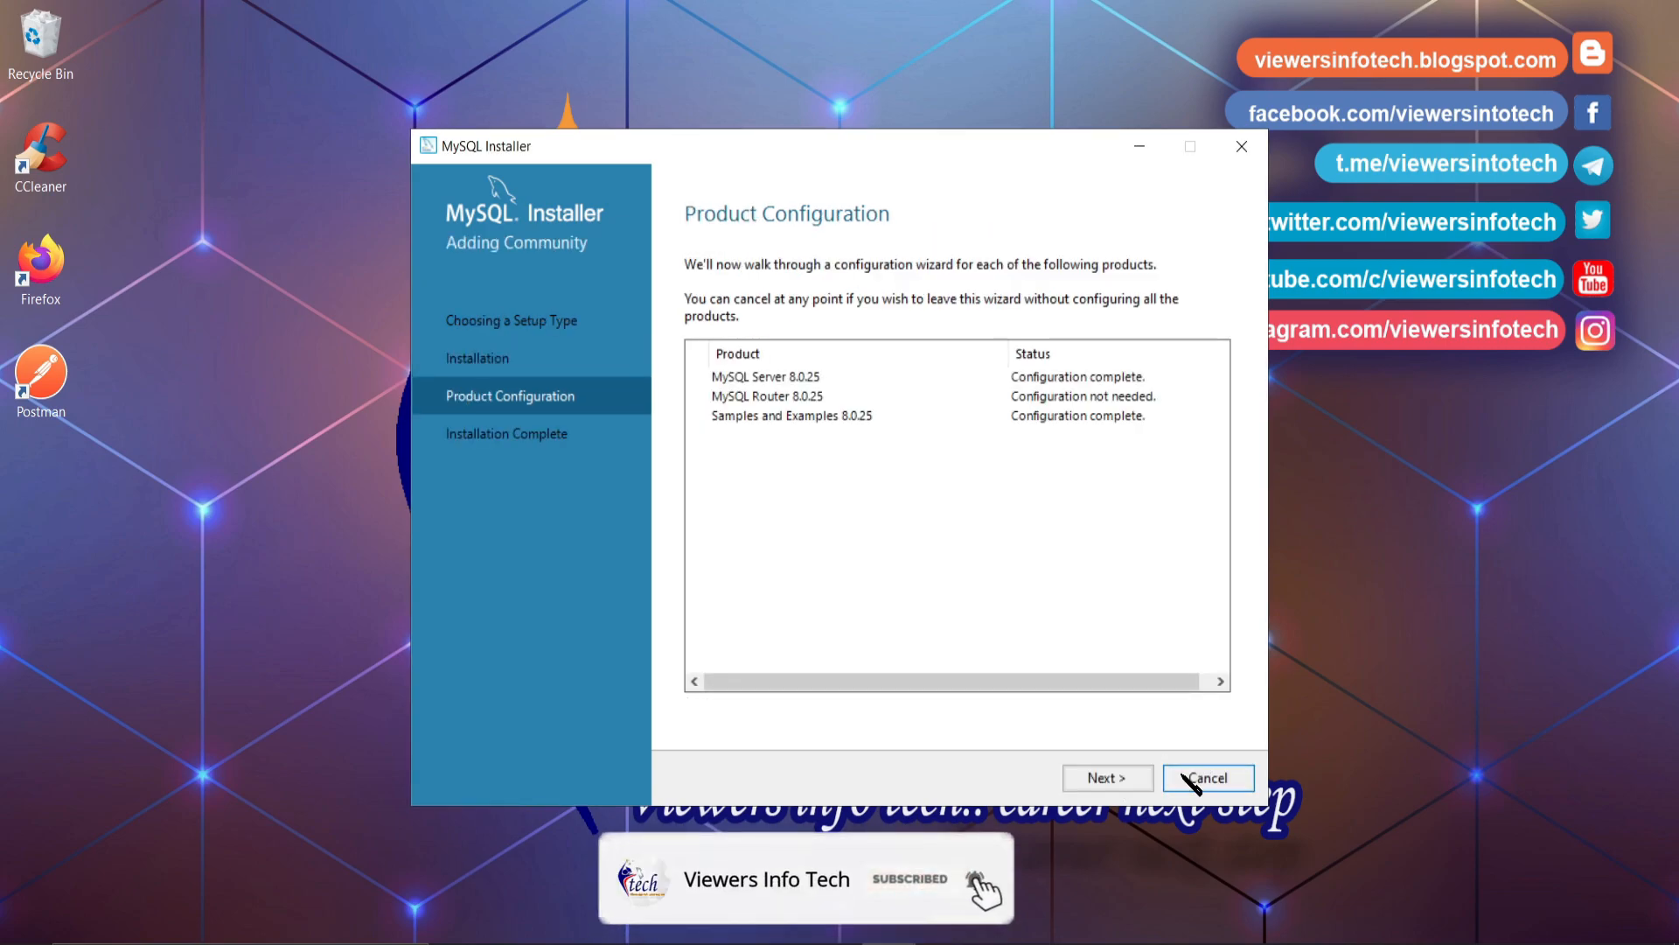
click(1108, 778)
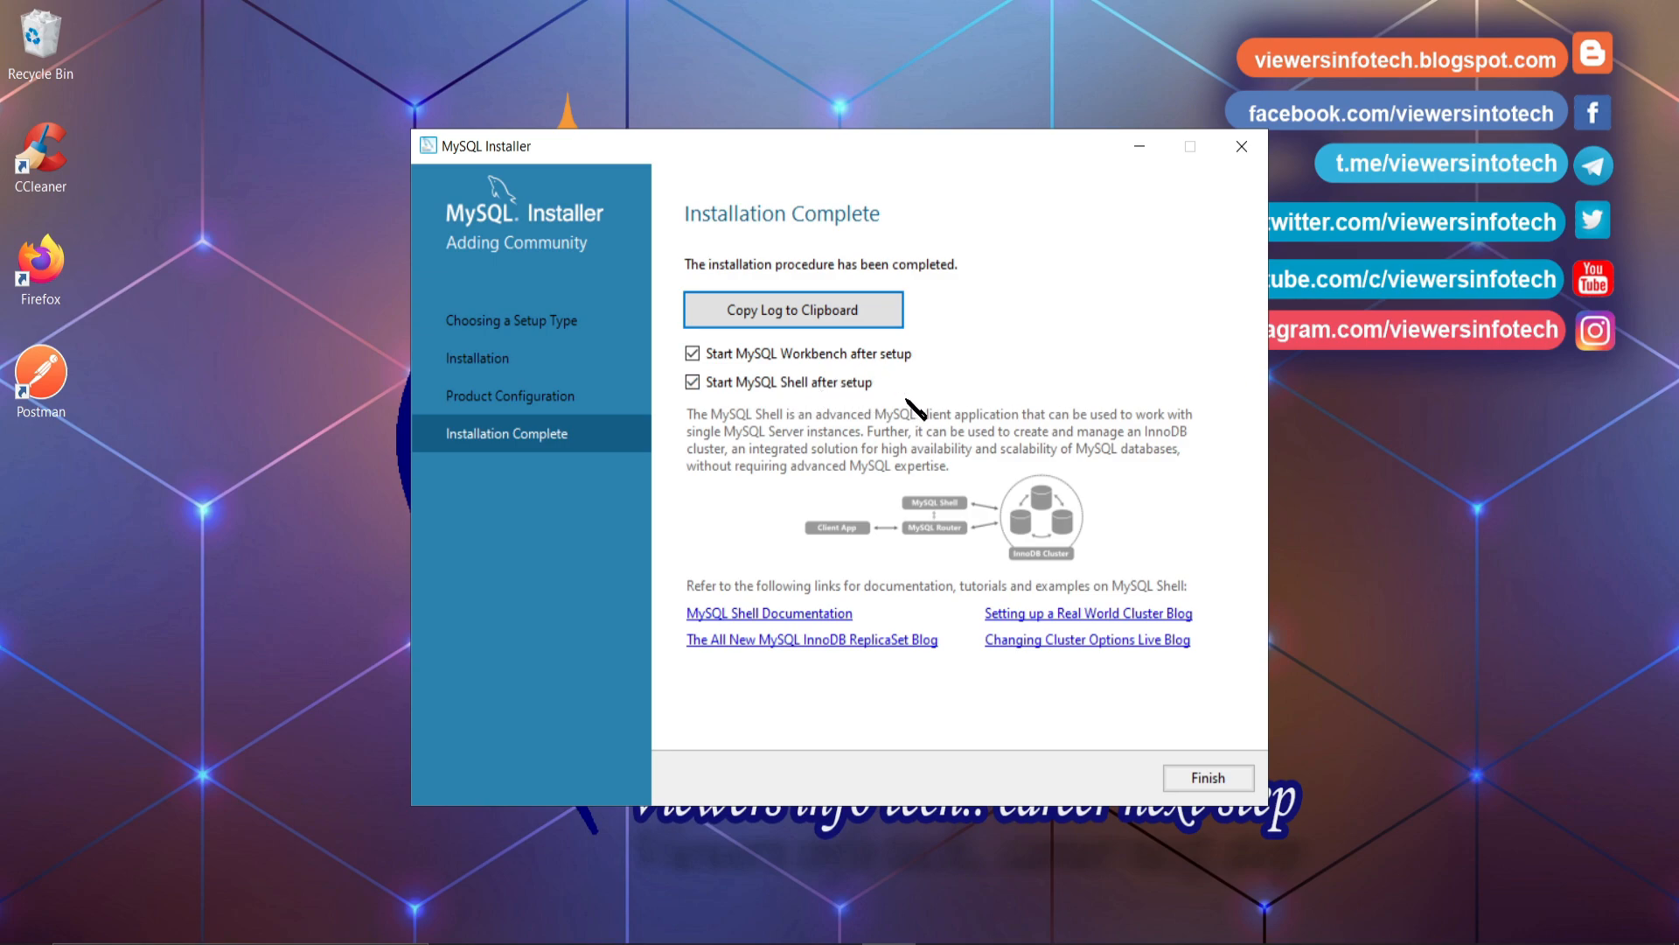
- Finish the installer, minimize MySQL Shell and move the Workbench window up
click(1205, 778)
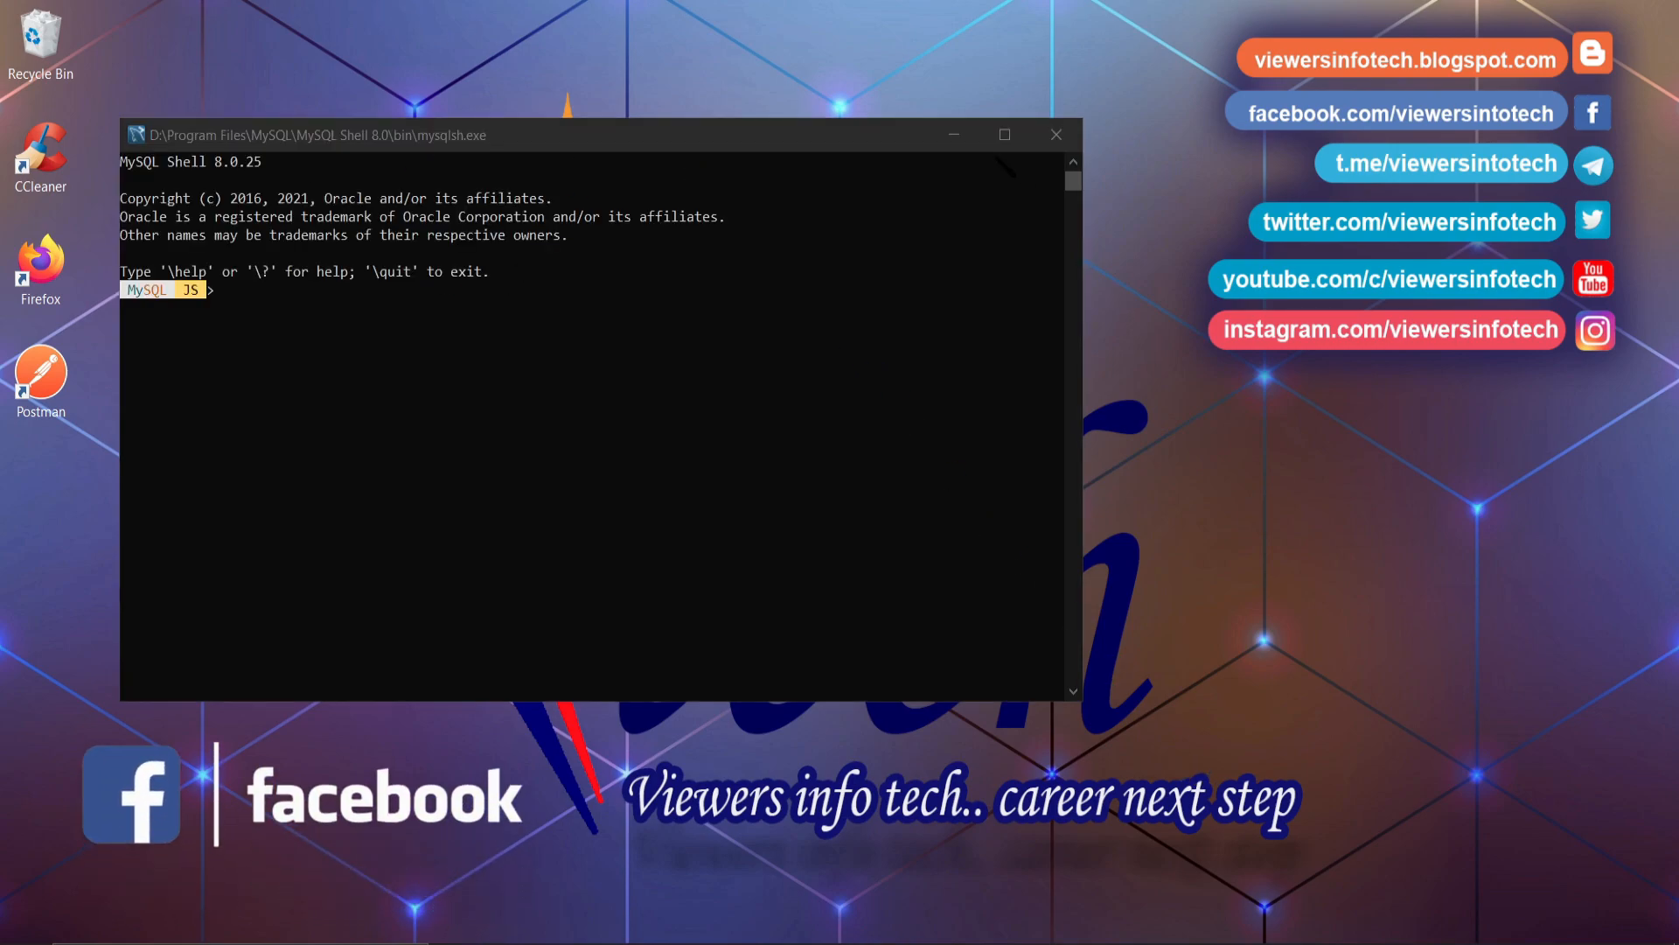
click(960, 136)
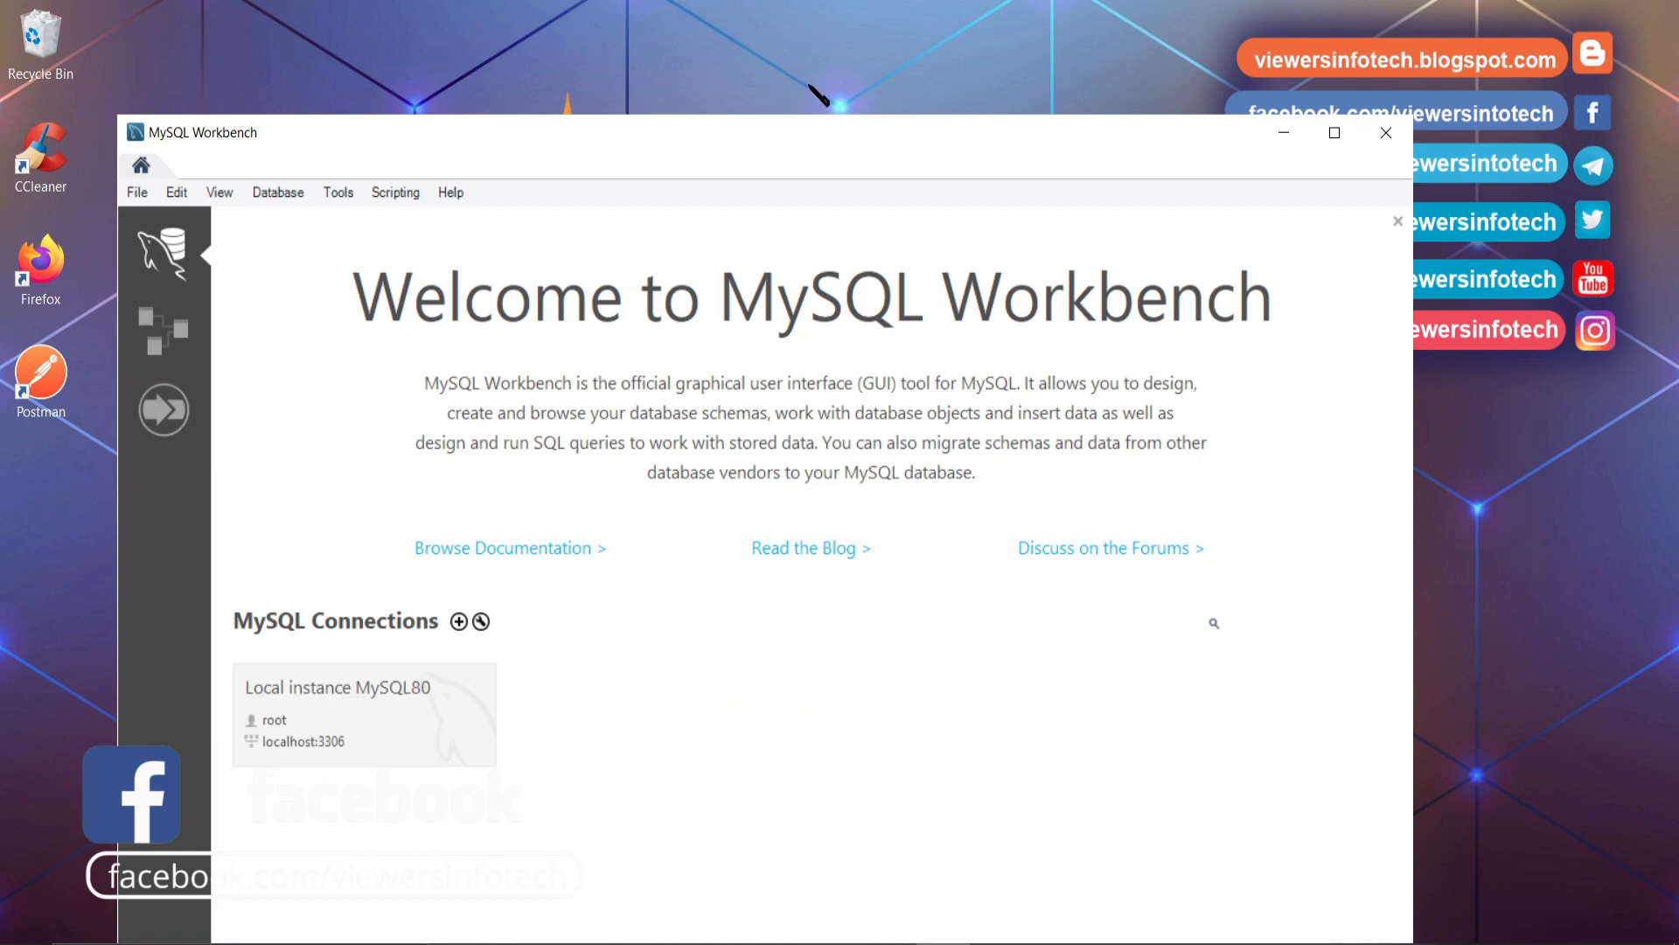
drag(832, 135, 855, 37)
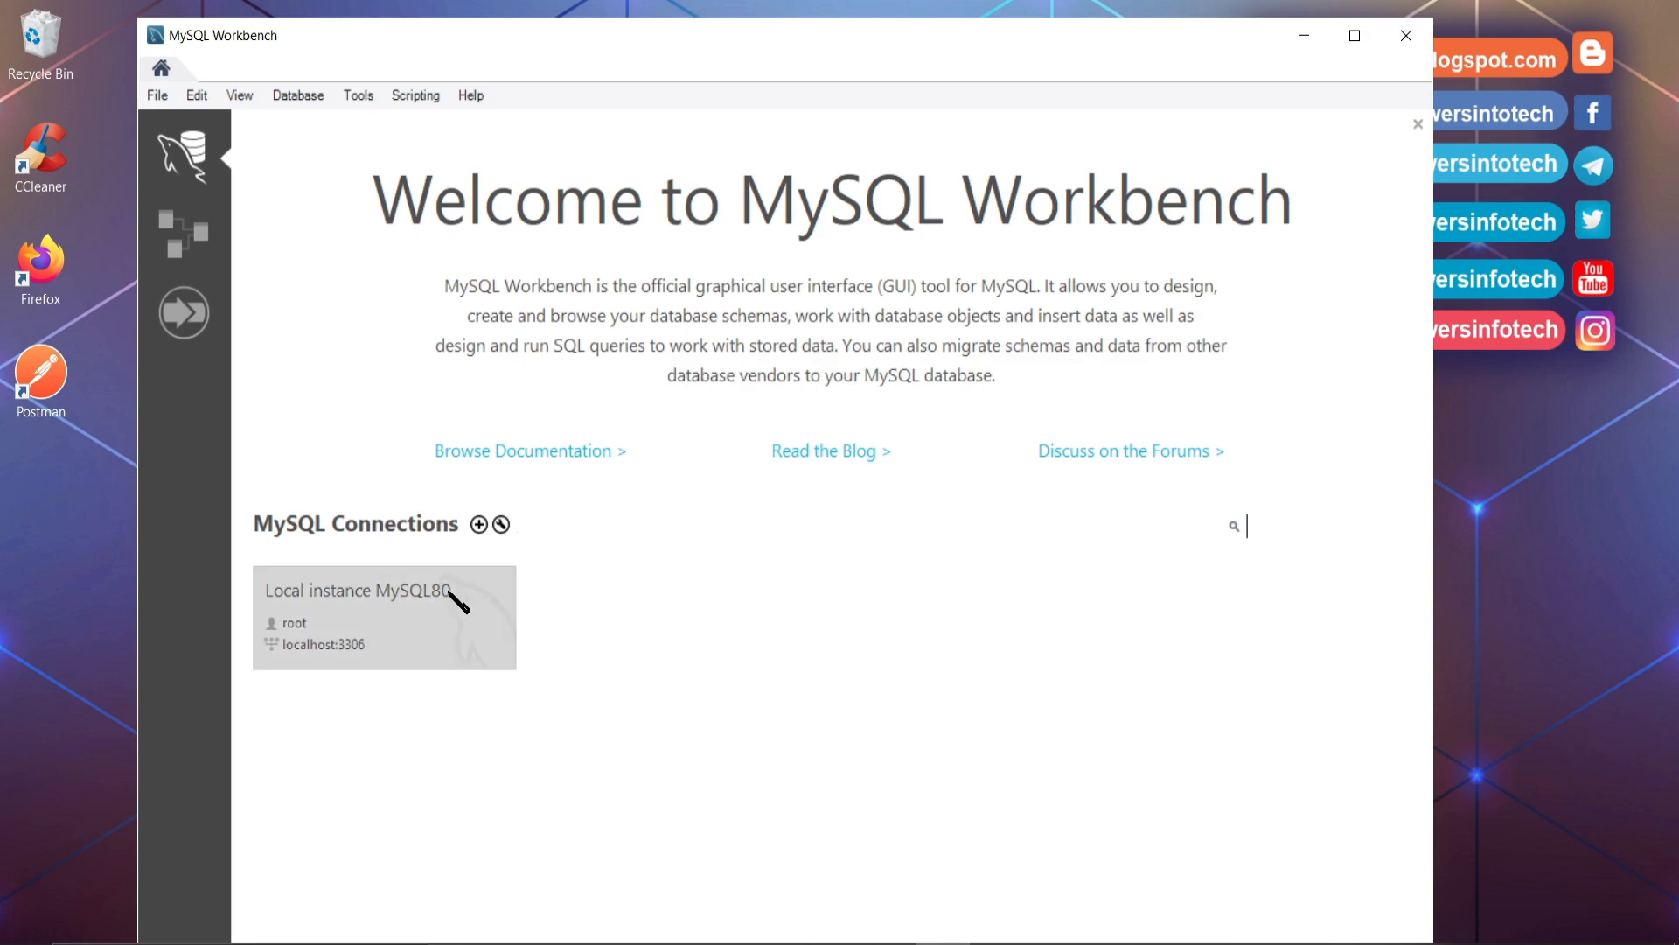
- Connect to Local instance MySQL80 with the root password saved in the vault
click(336, 623)
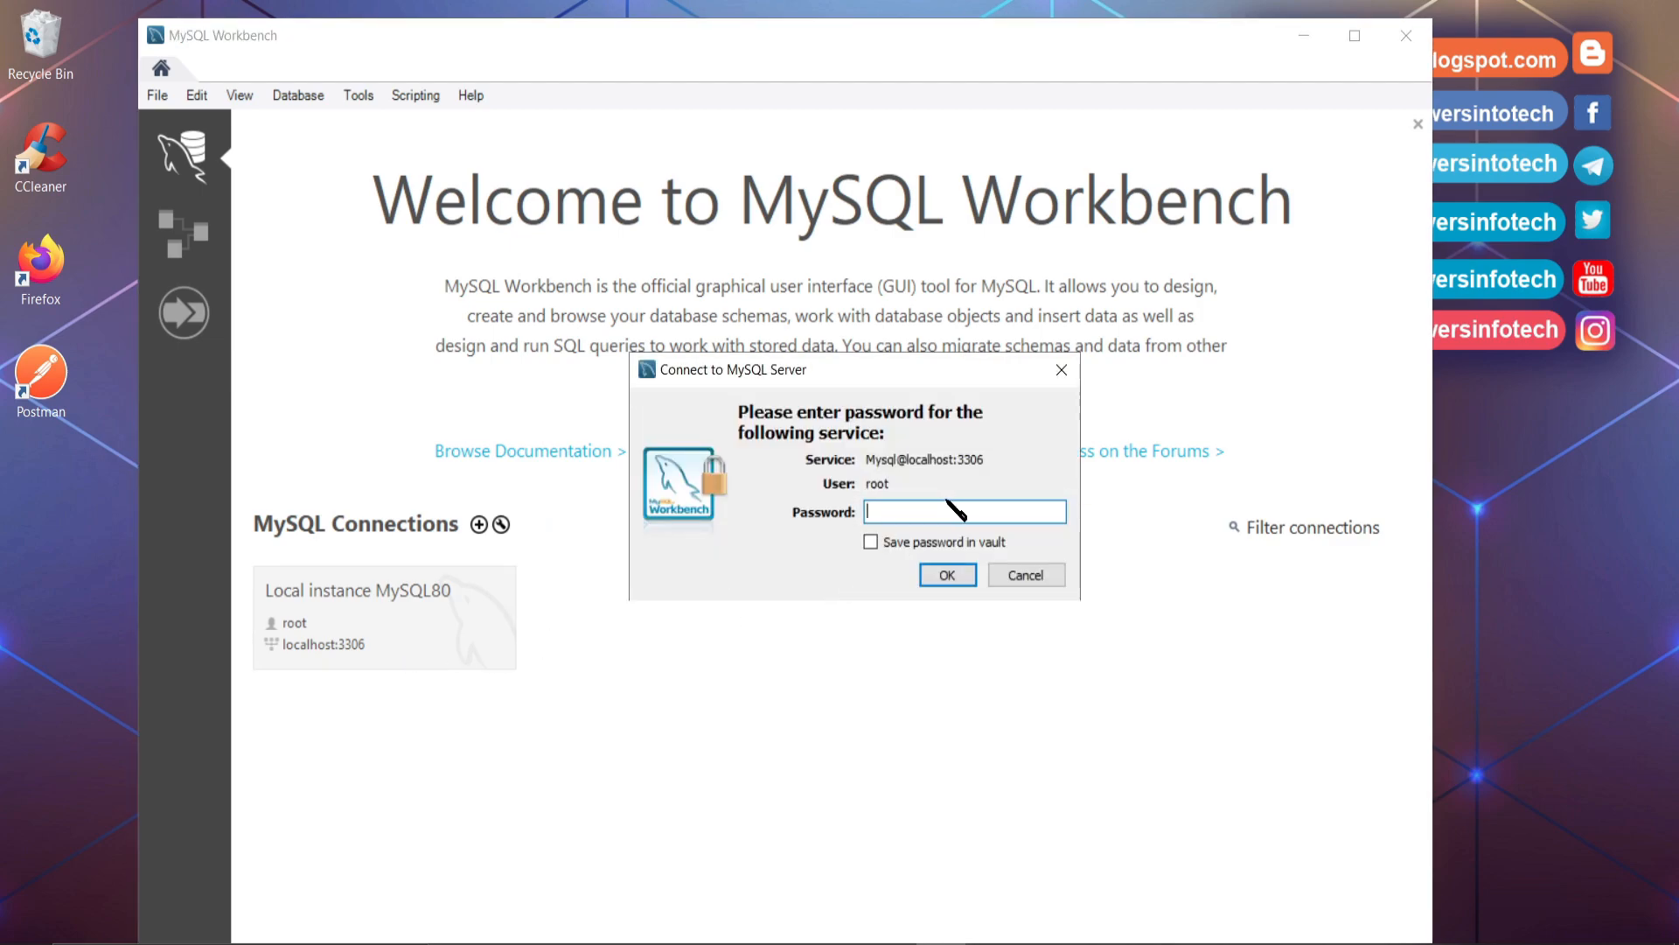
text(root)
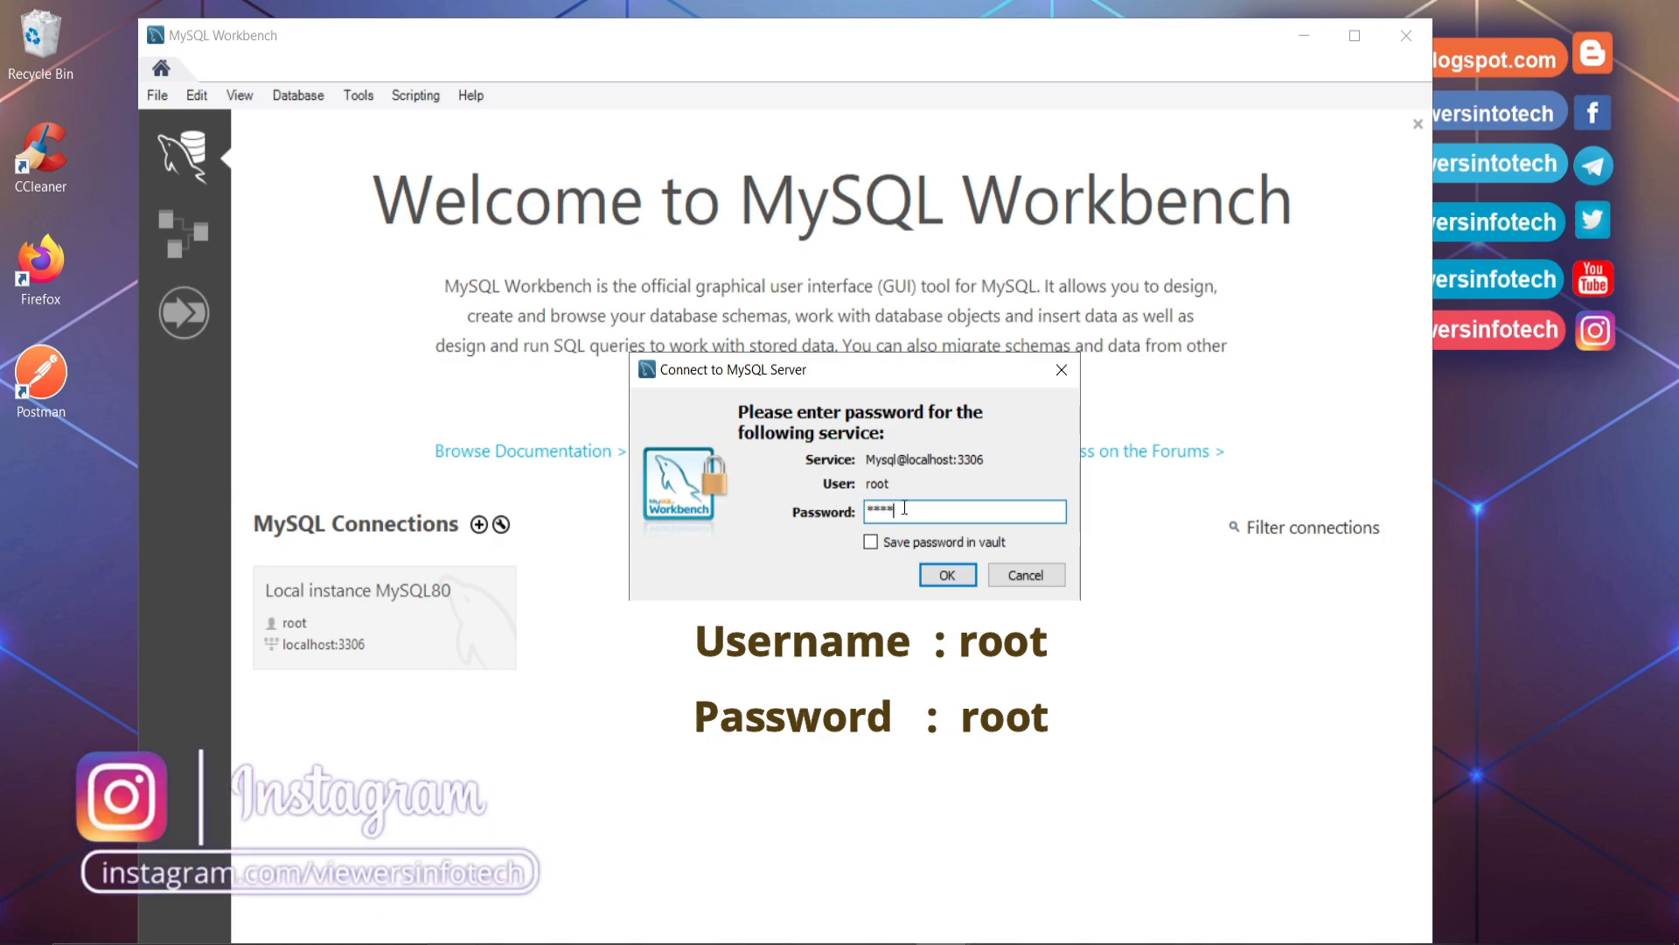
click(871, 543)
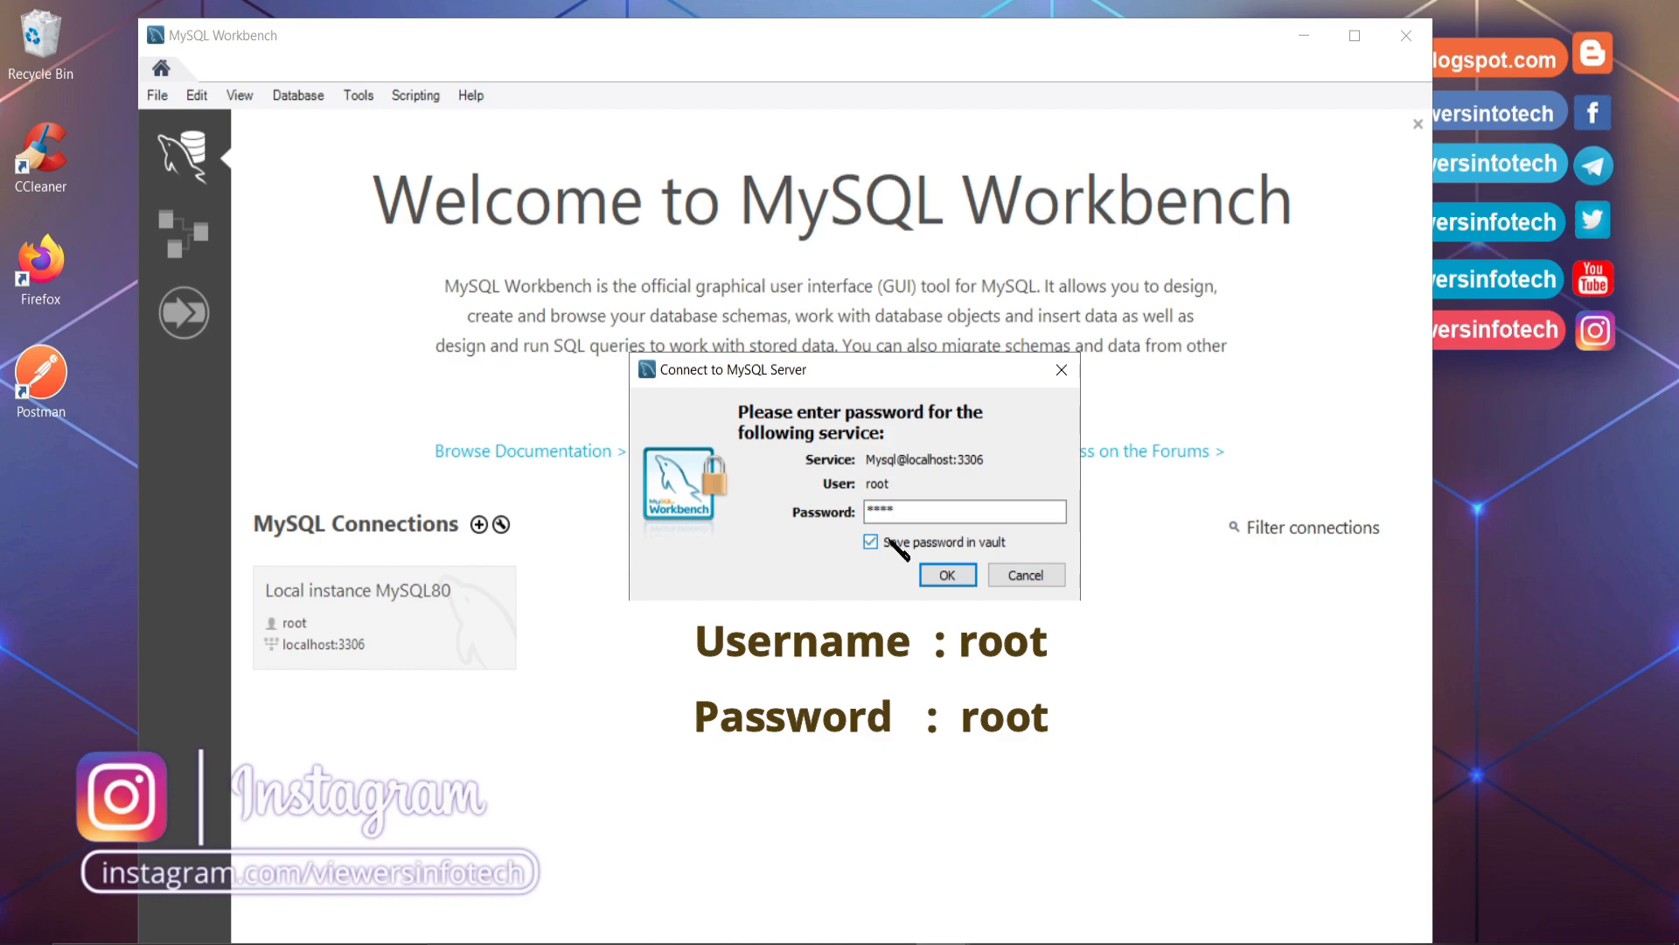
click(960, 577)
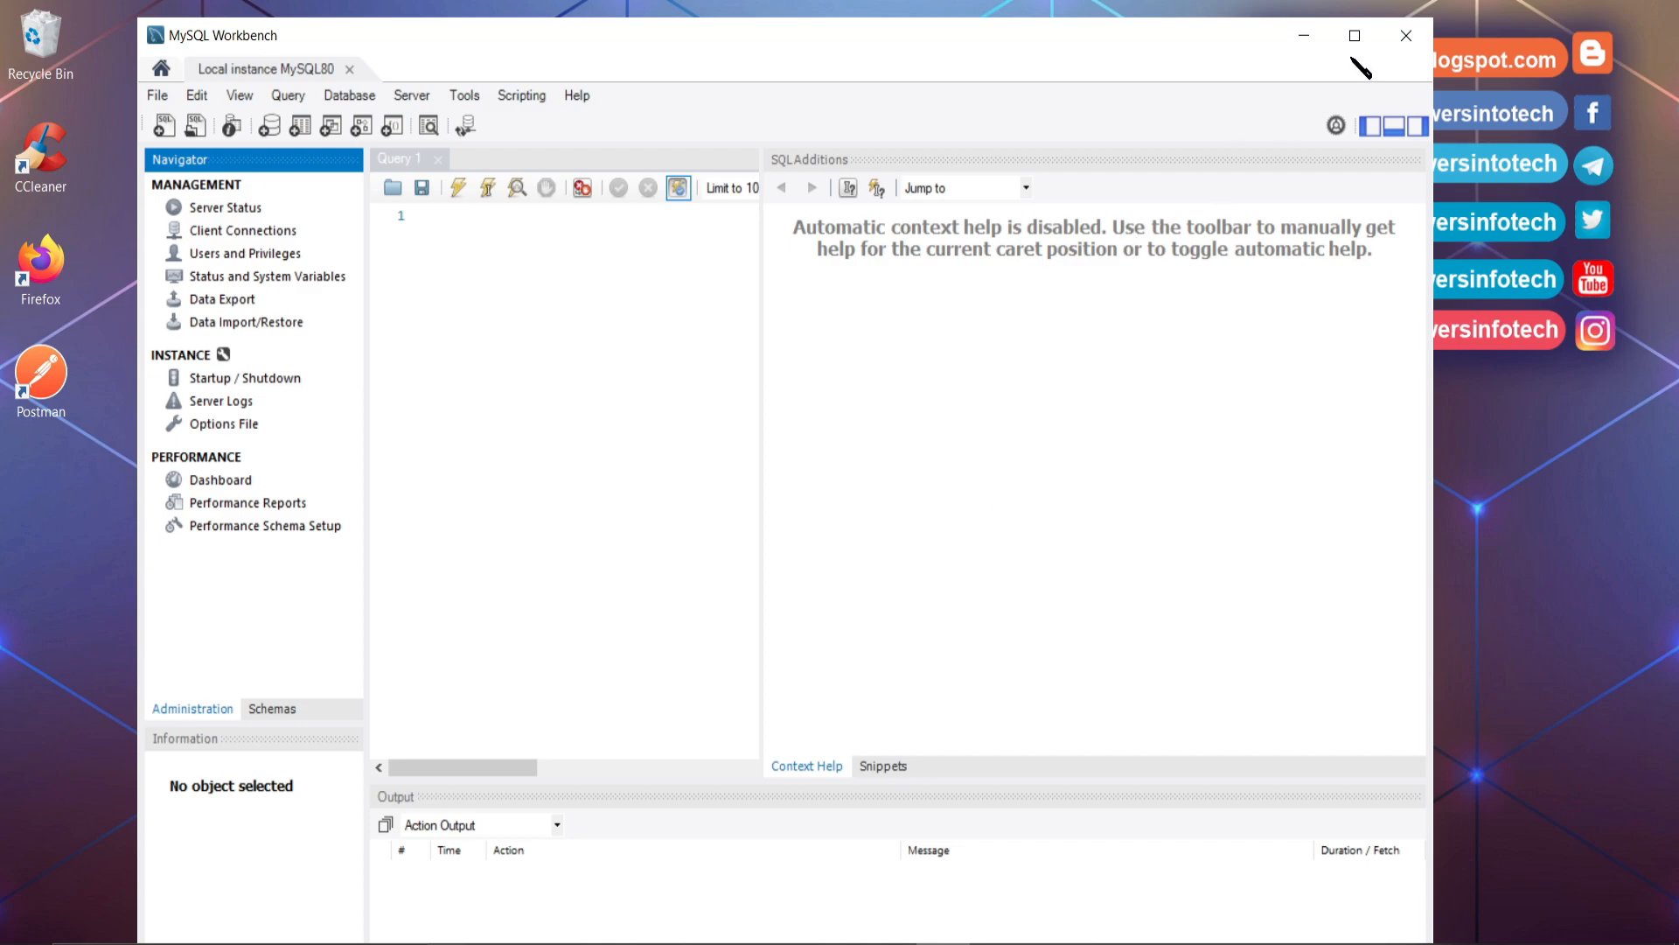
click(1356, 35)
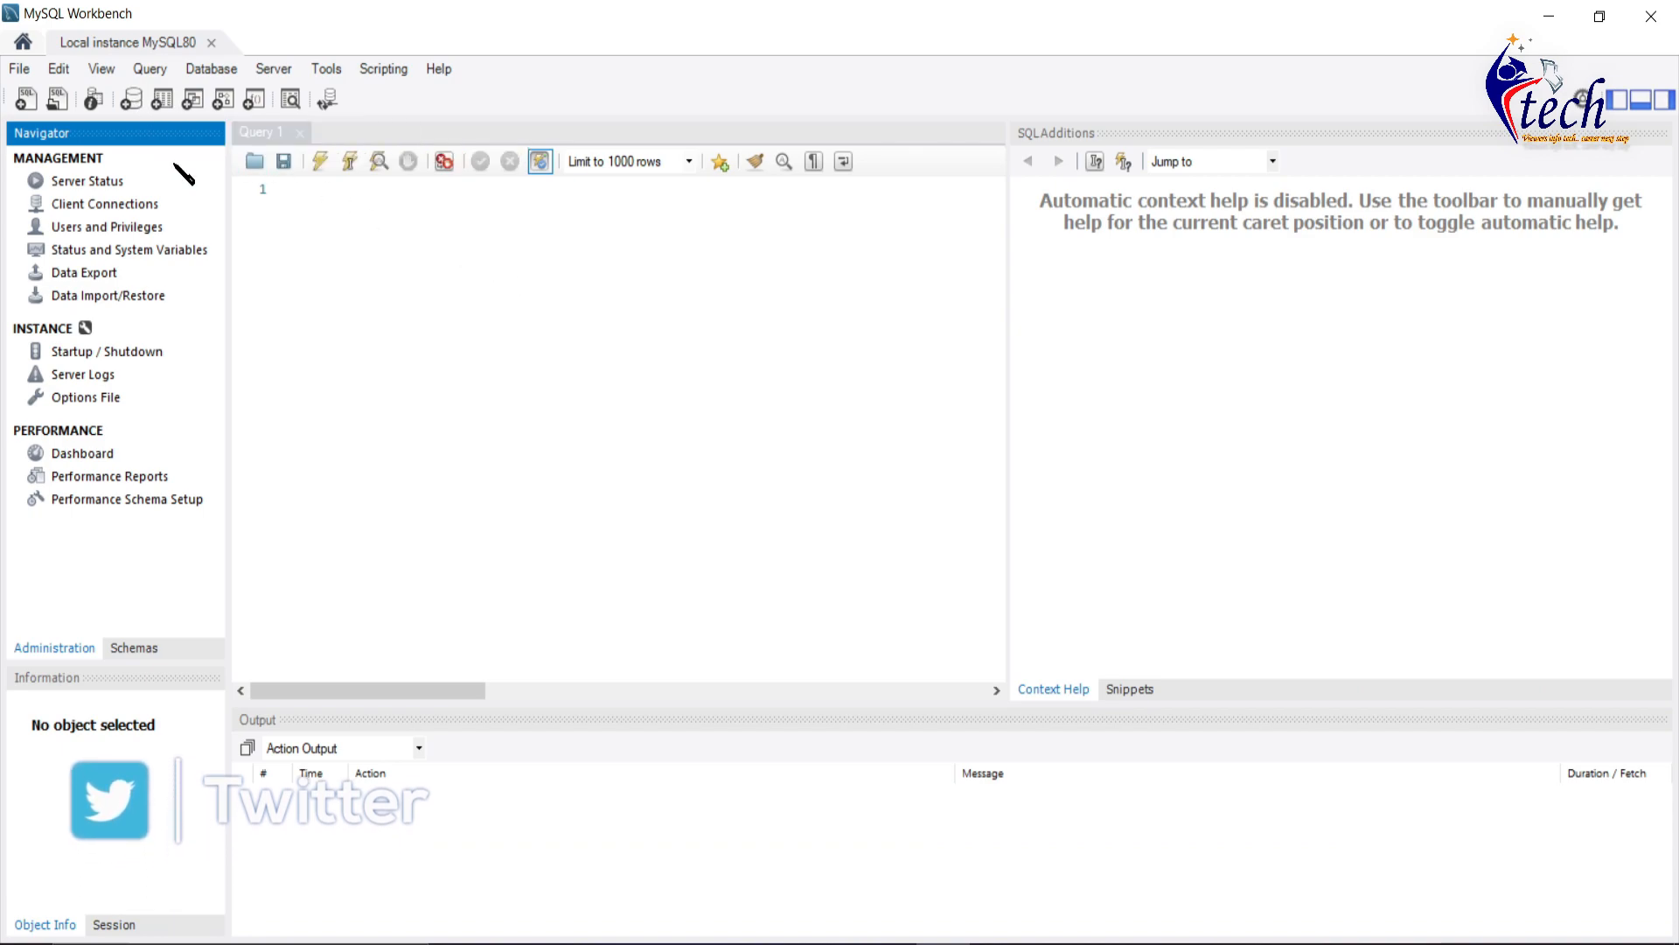
- Close MySQL Workbench and the MySQL Shell window
click(133, 99)
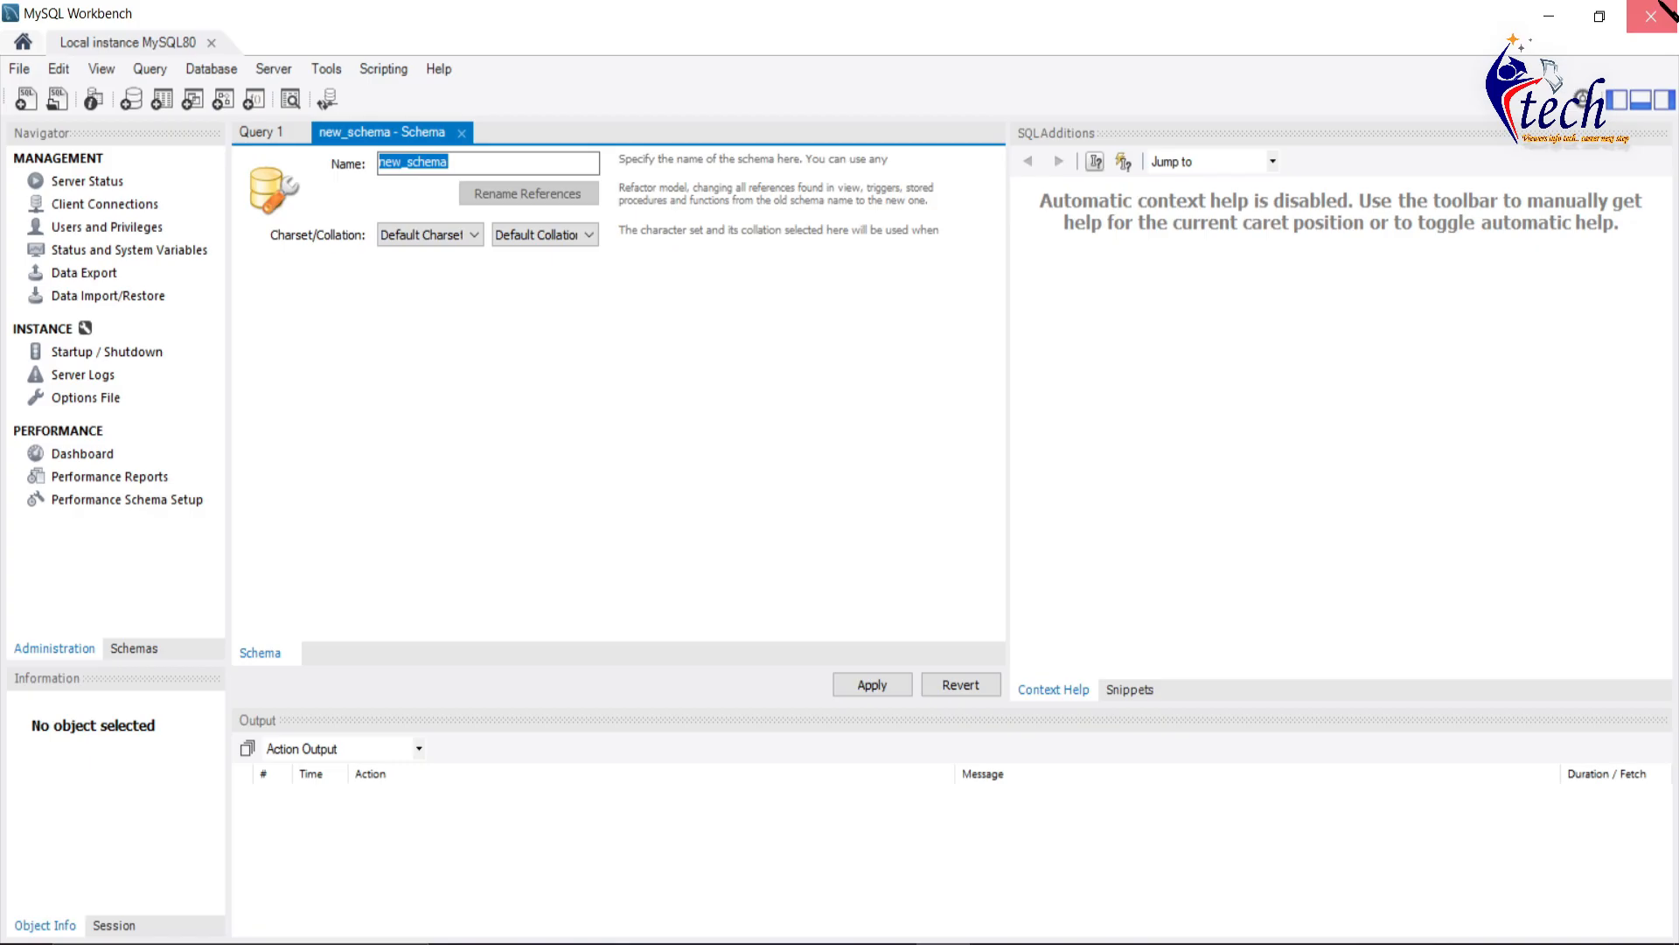
click(1651, 16)
click(891, 943)
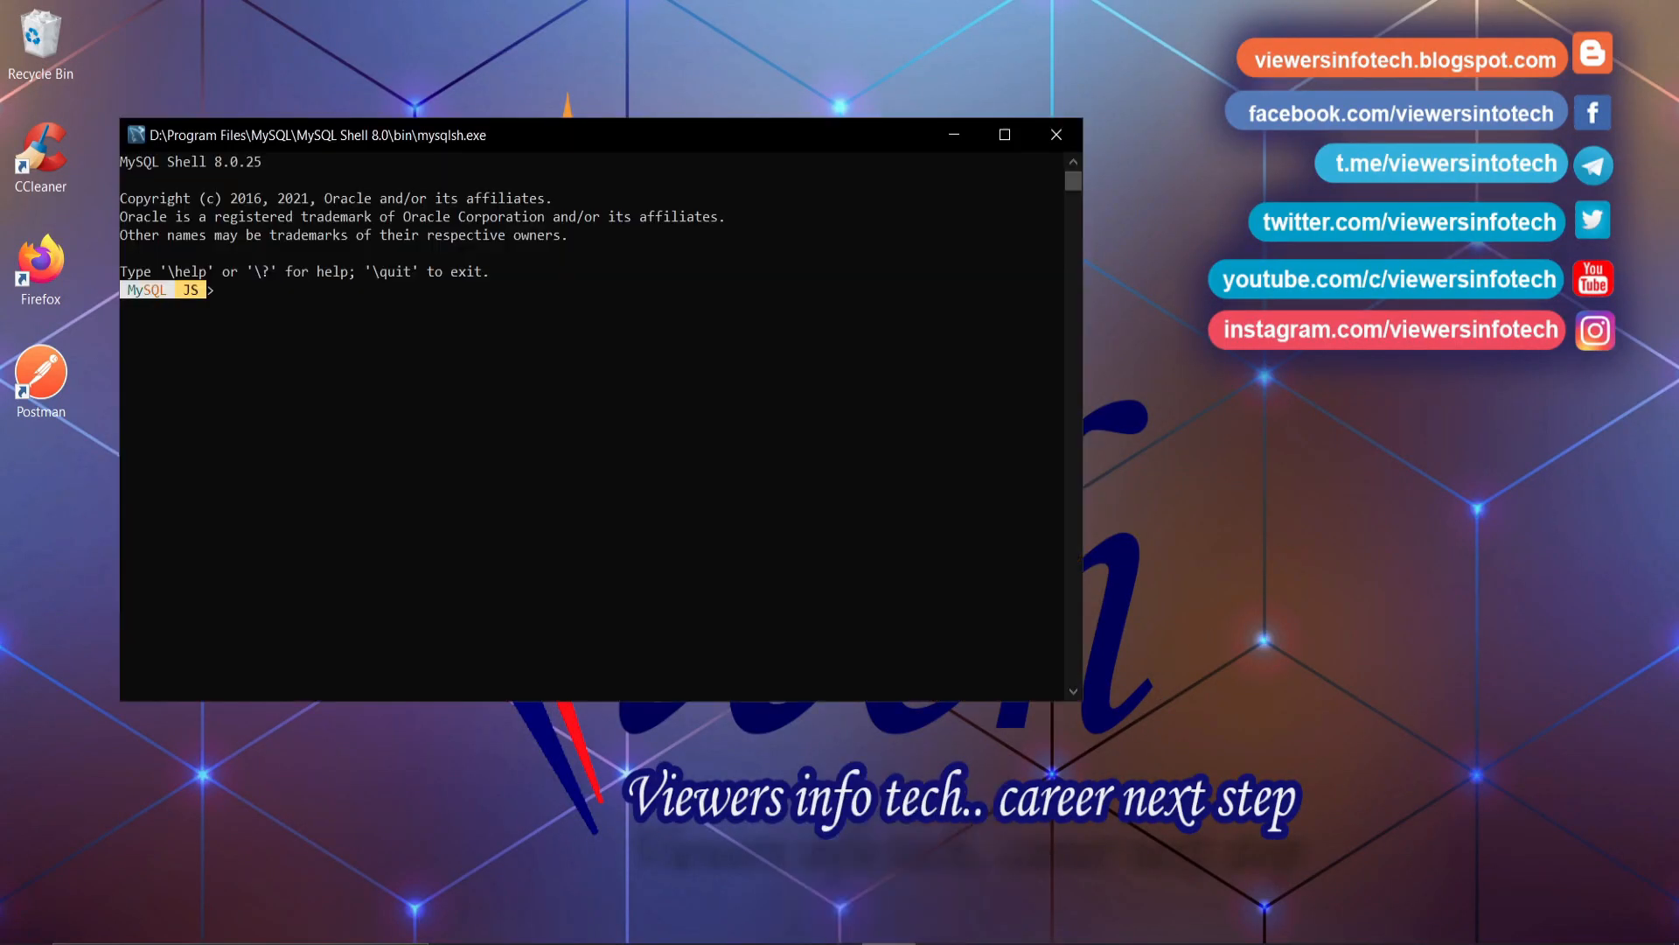
click(1063, 138)
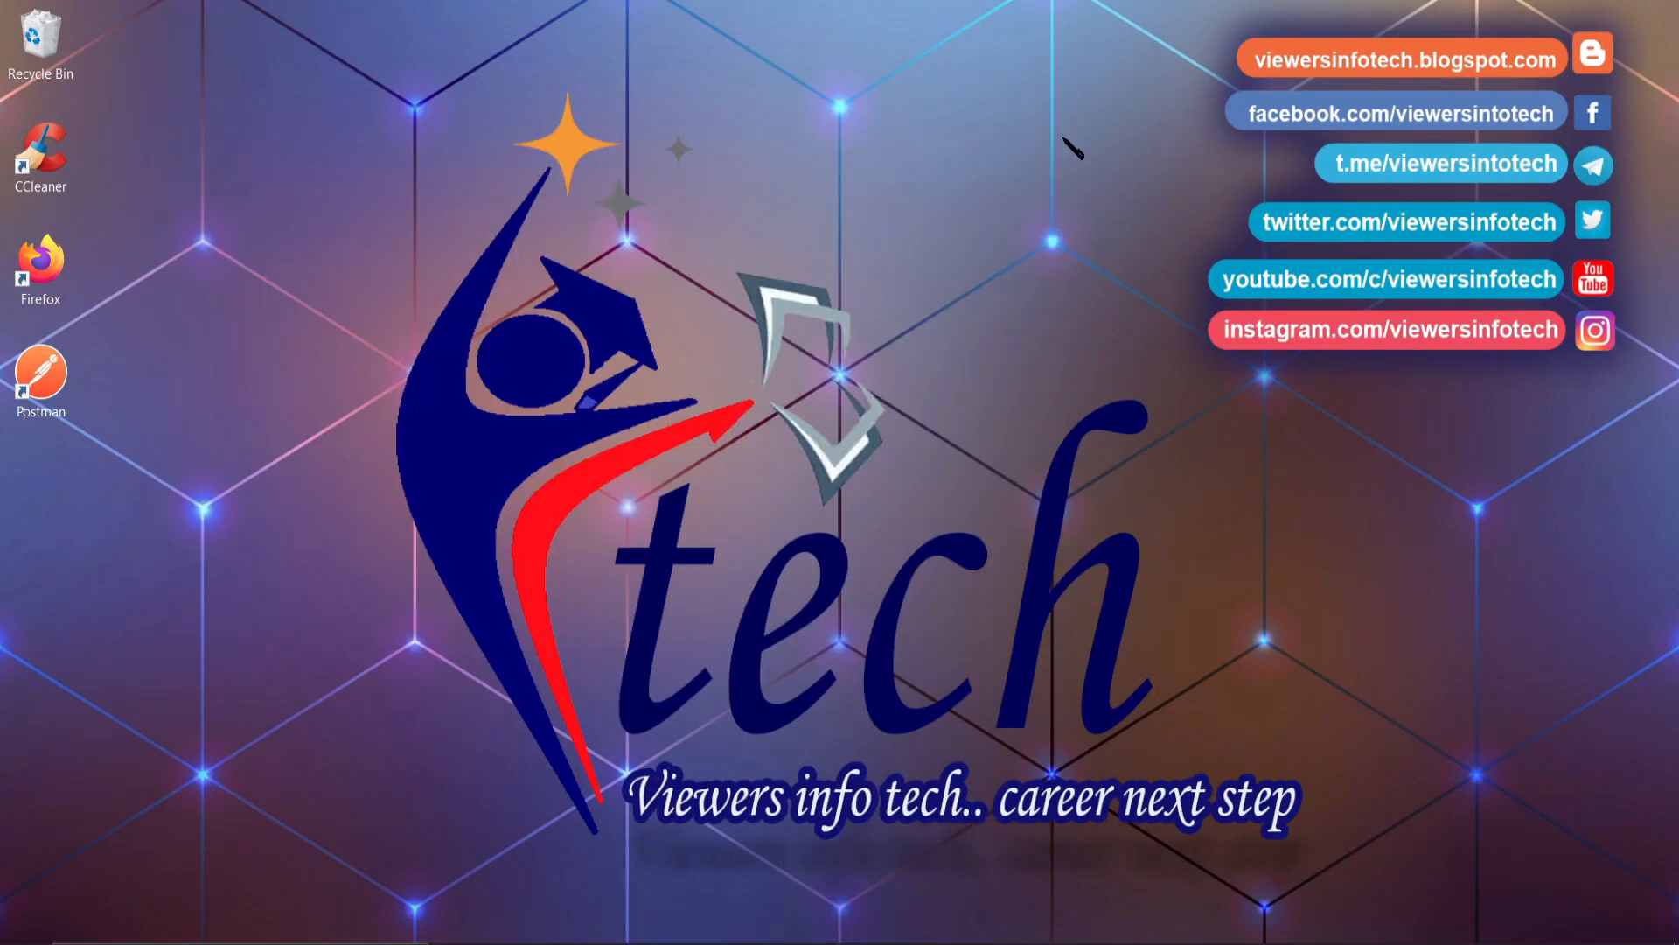
key(super)
text(mysql)
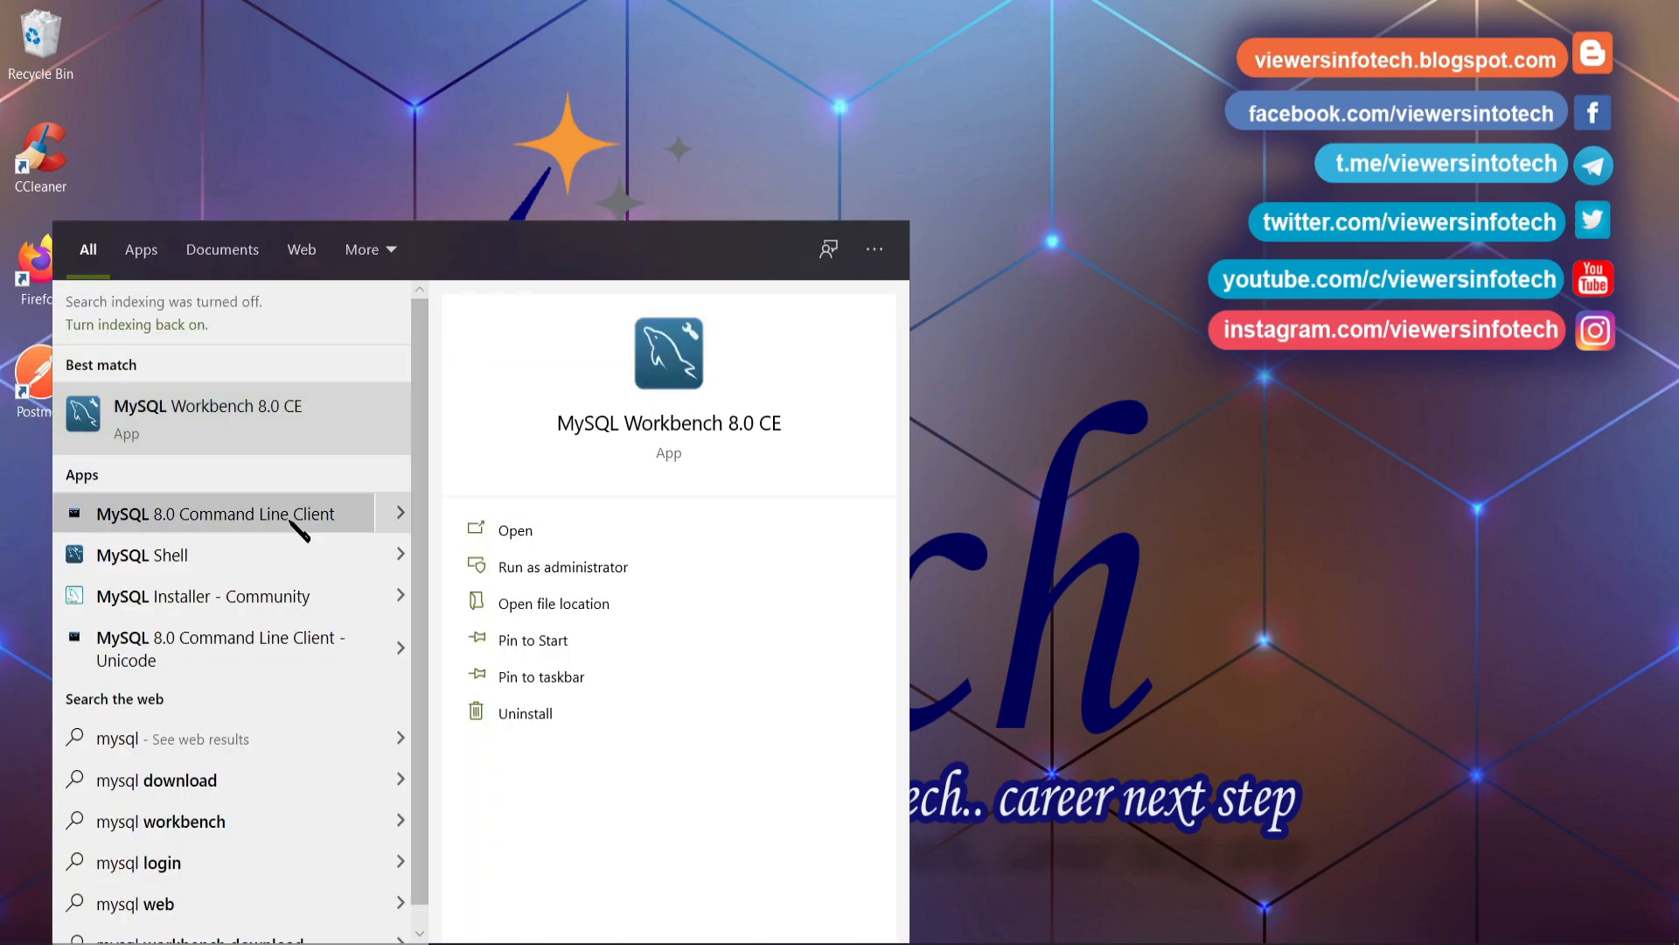
click(297, 529)
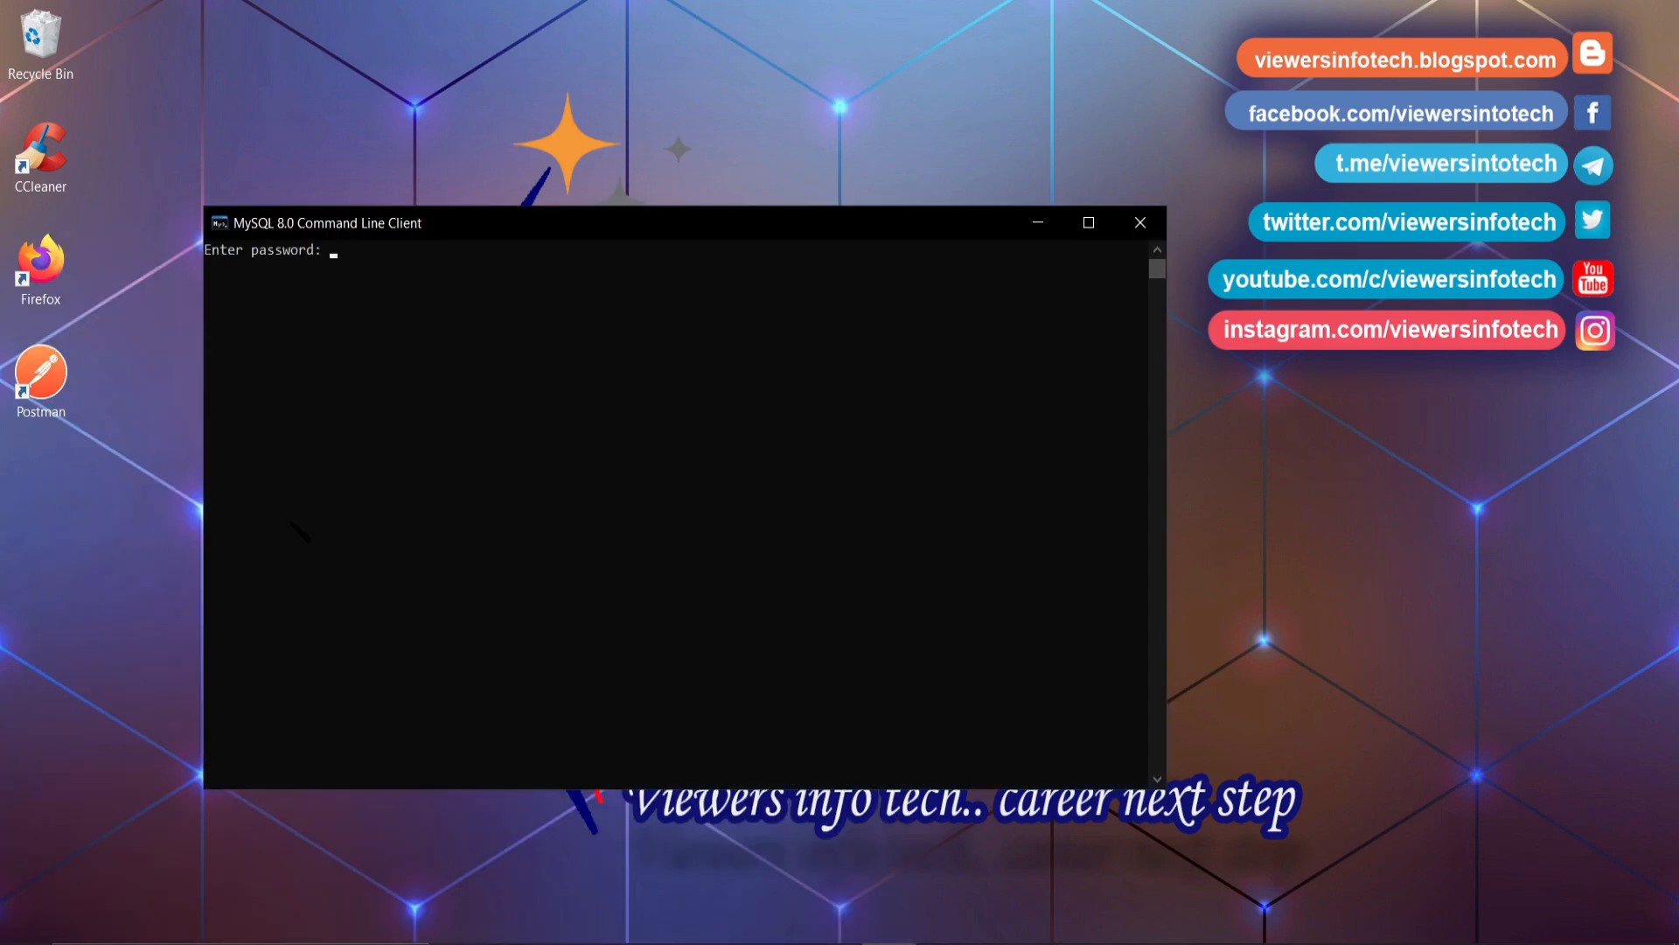
text(****)
key(Return)
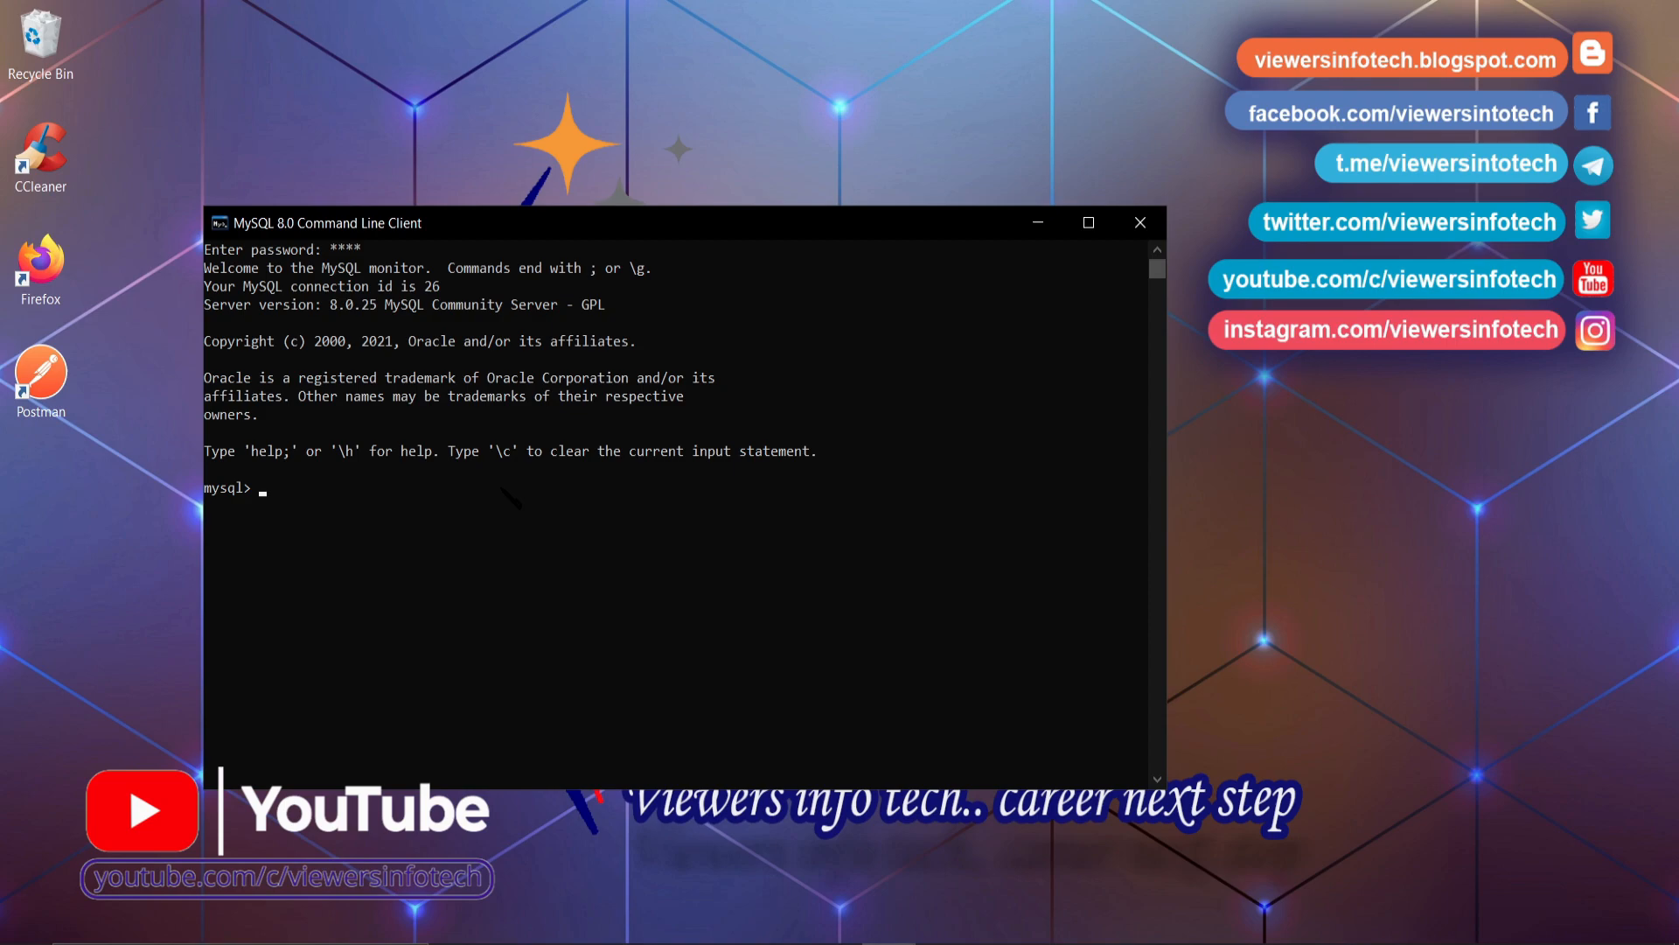
click(1138, 222)
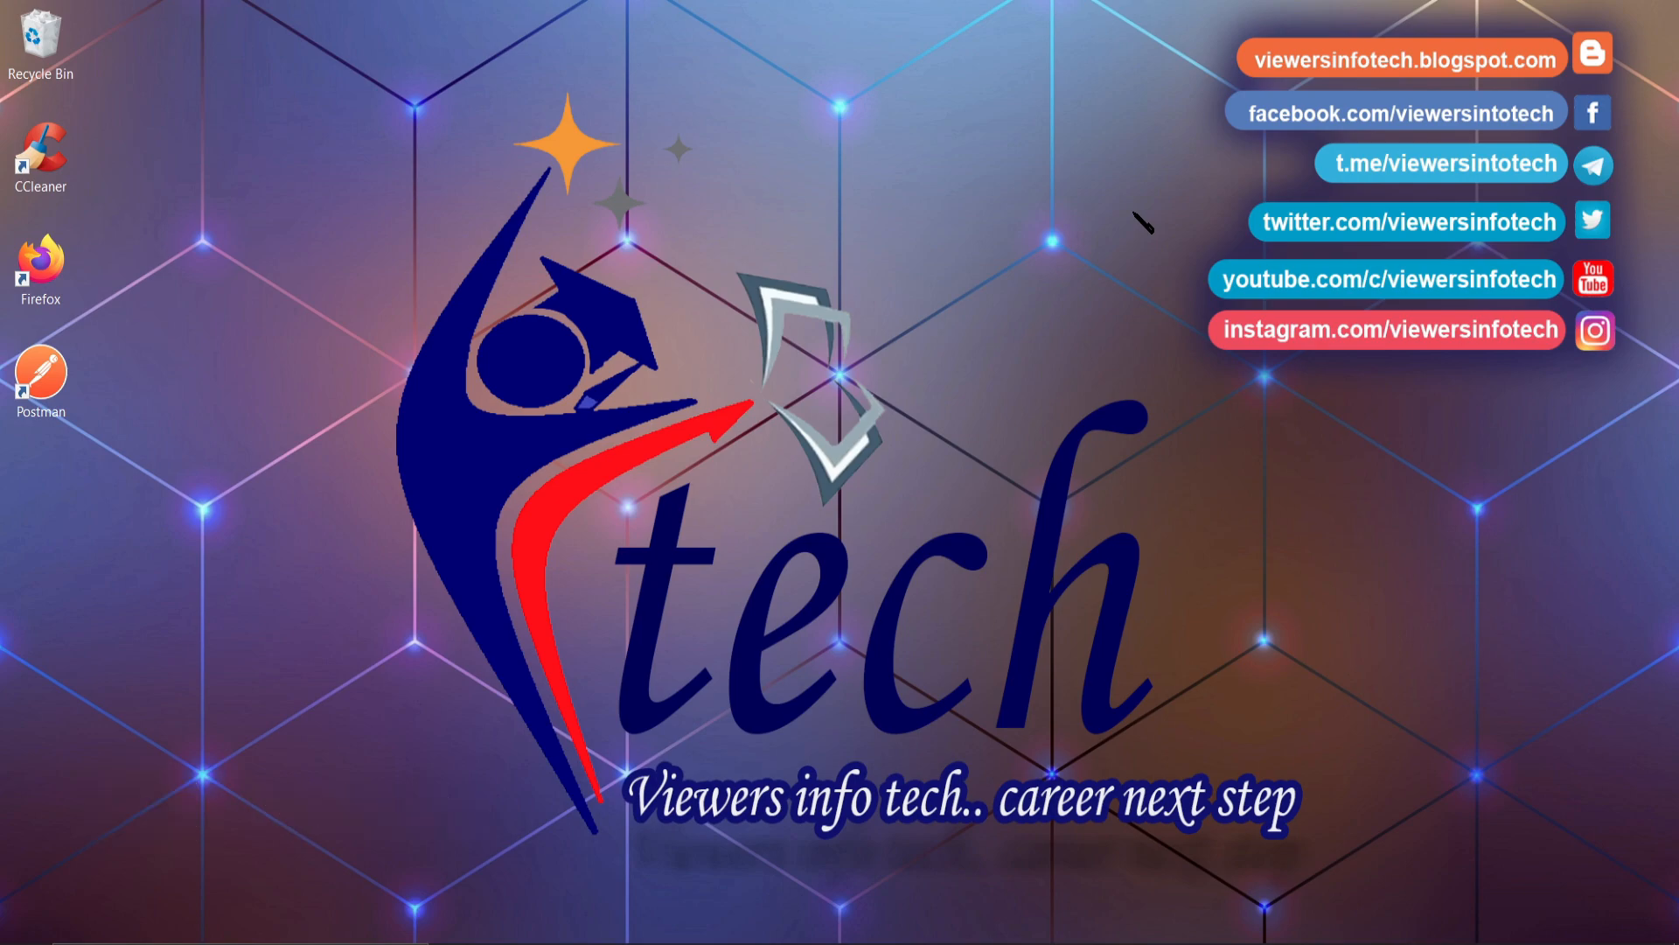
click(651, 919)
click(671, 443)
- Search Google for 'sqlyog free download' and open the Softonic SQLyog result
text(sqlyog)
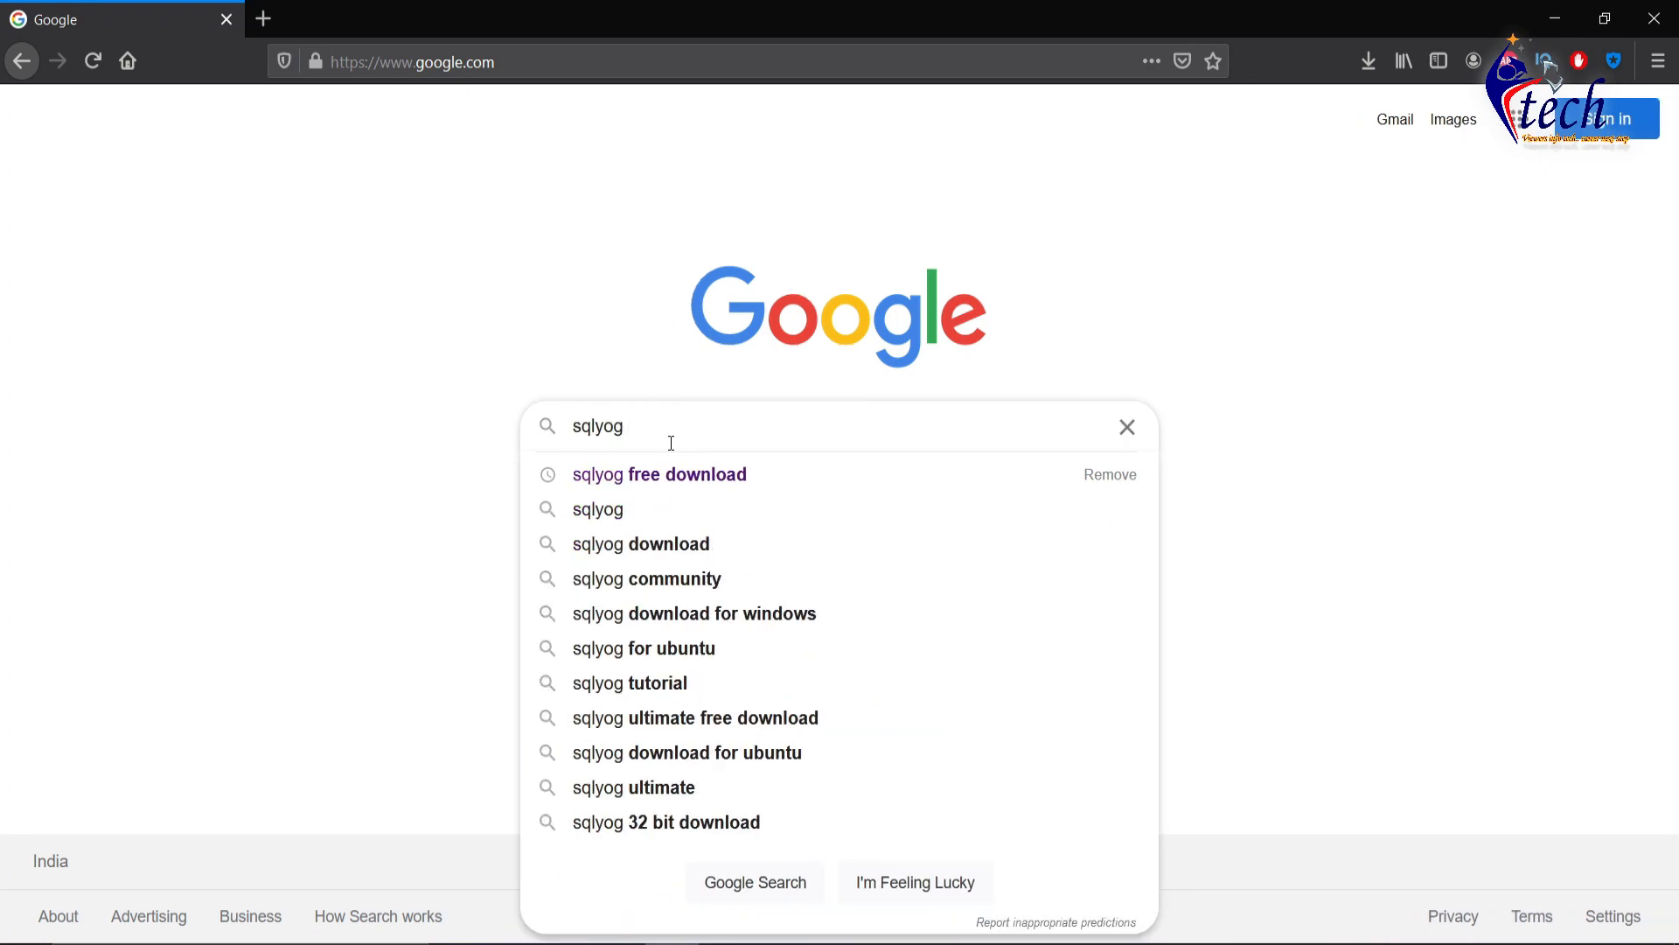
key(Down)
key(Return)
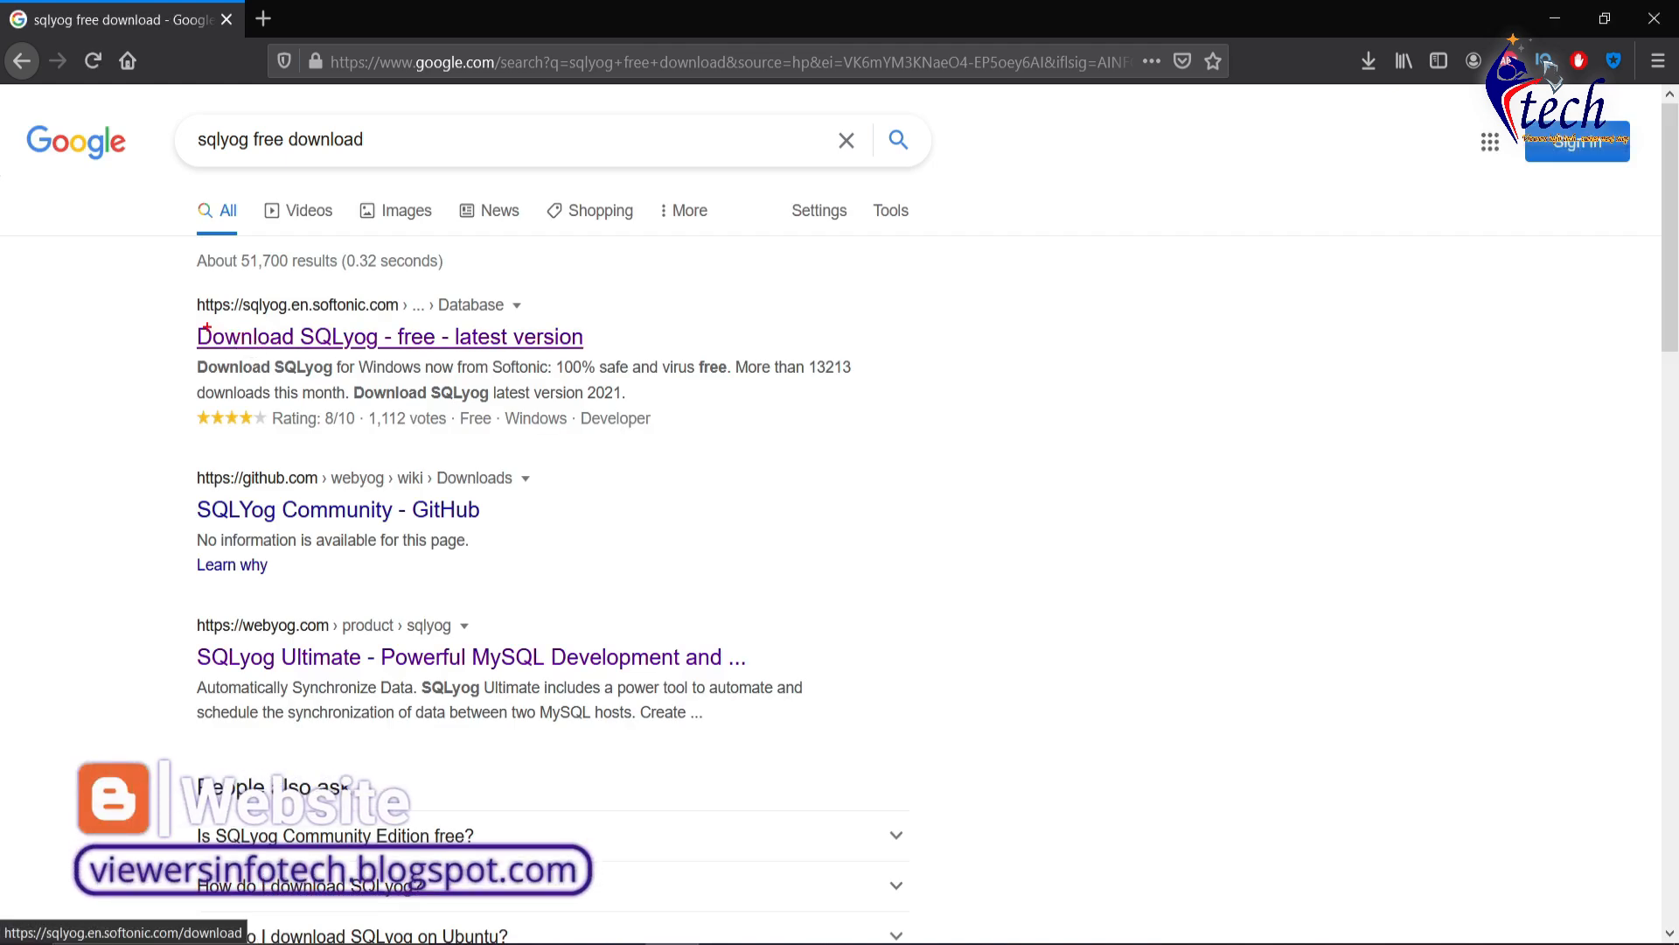
click(518, 341)
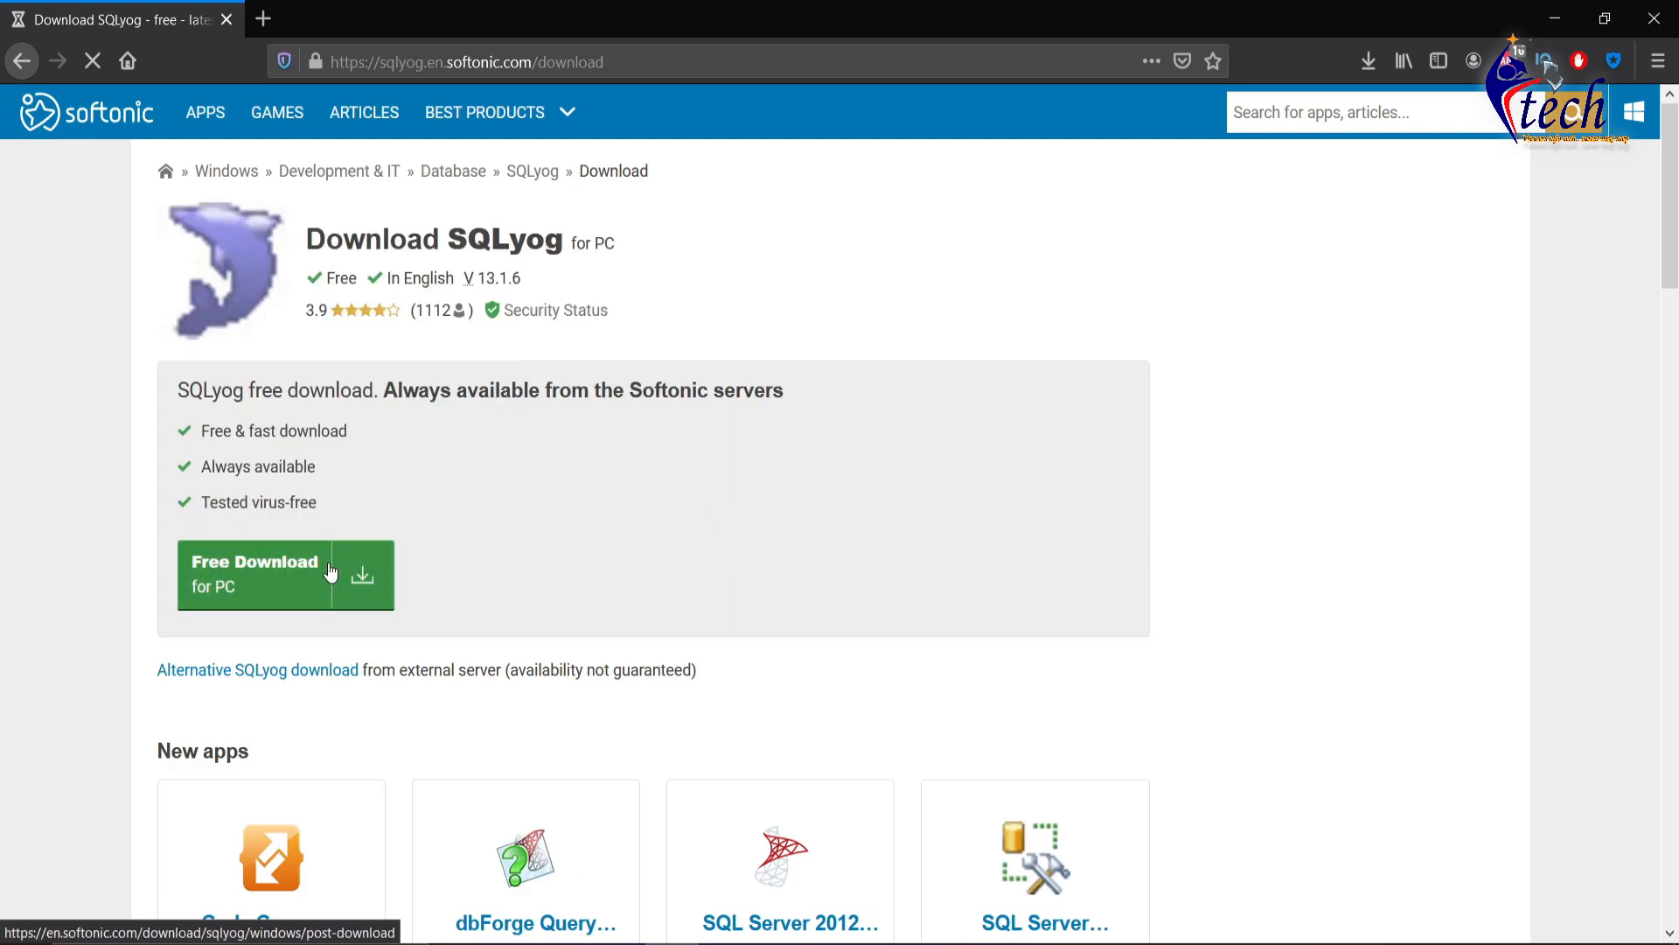
- Download and save SQLyog-13.1.6-0x64Community.exe, then open its Downloads folder
click(302, 587)
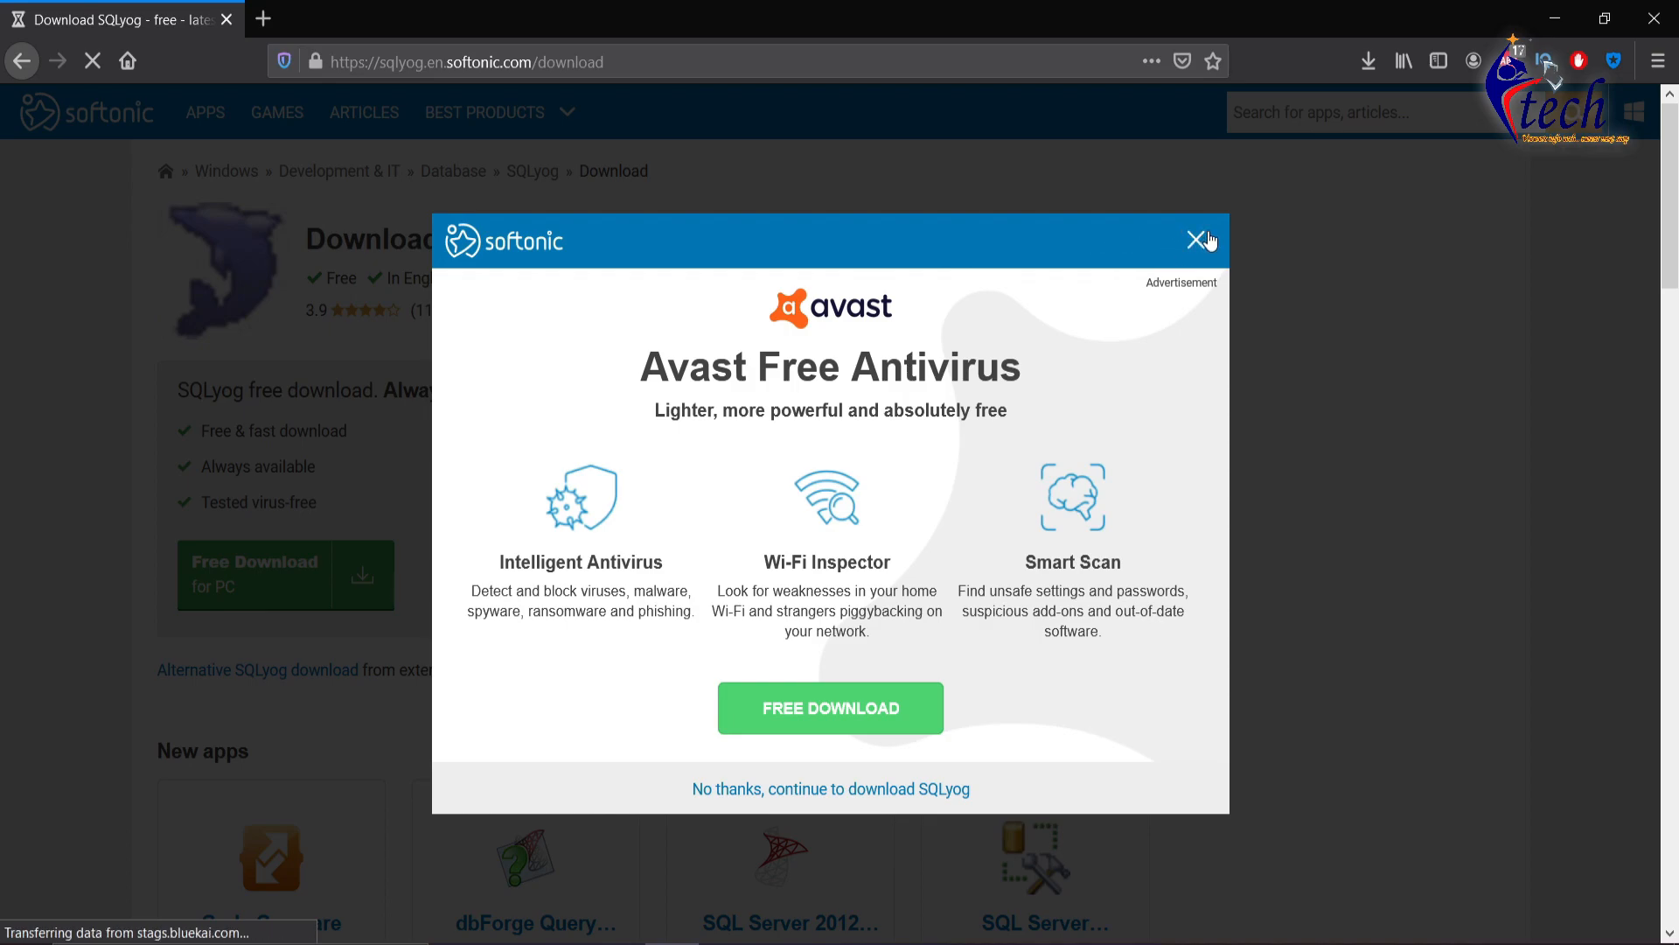
click(1196, 240)
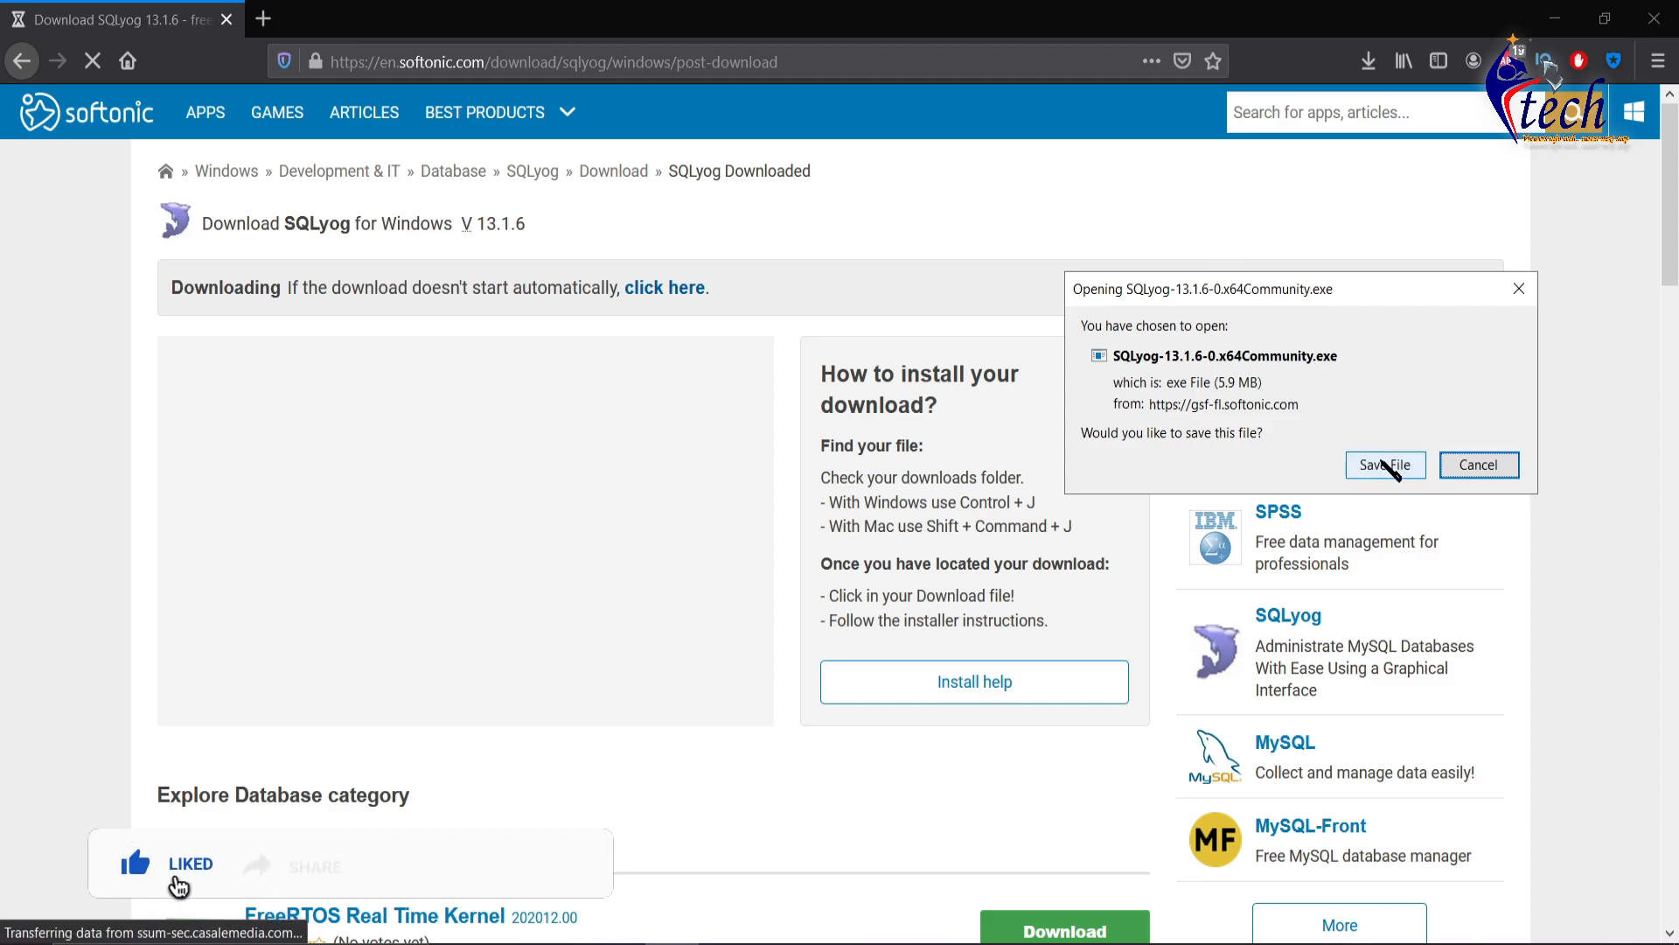
click(1382, 463)
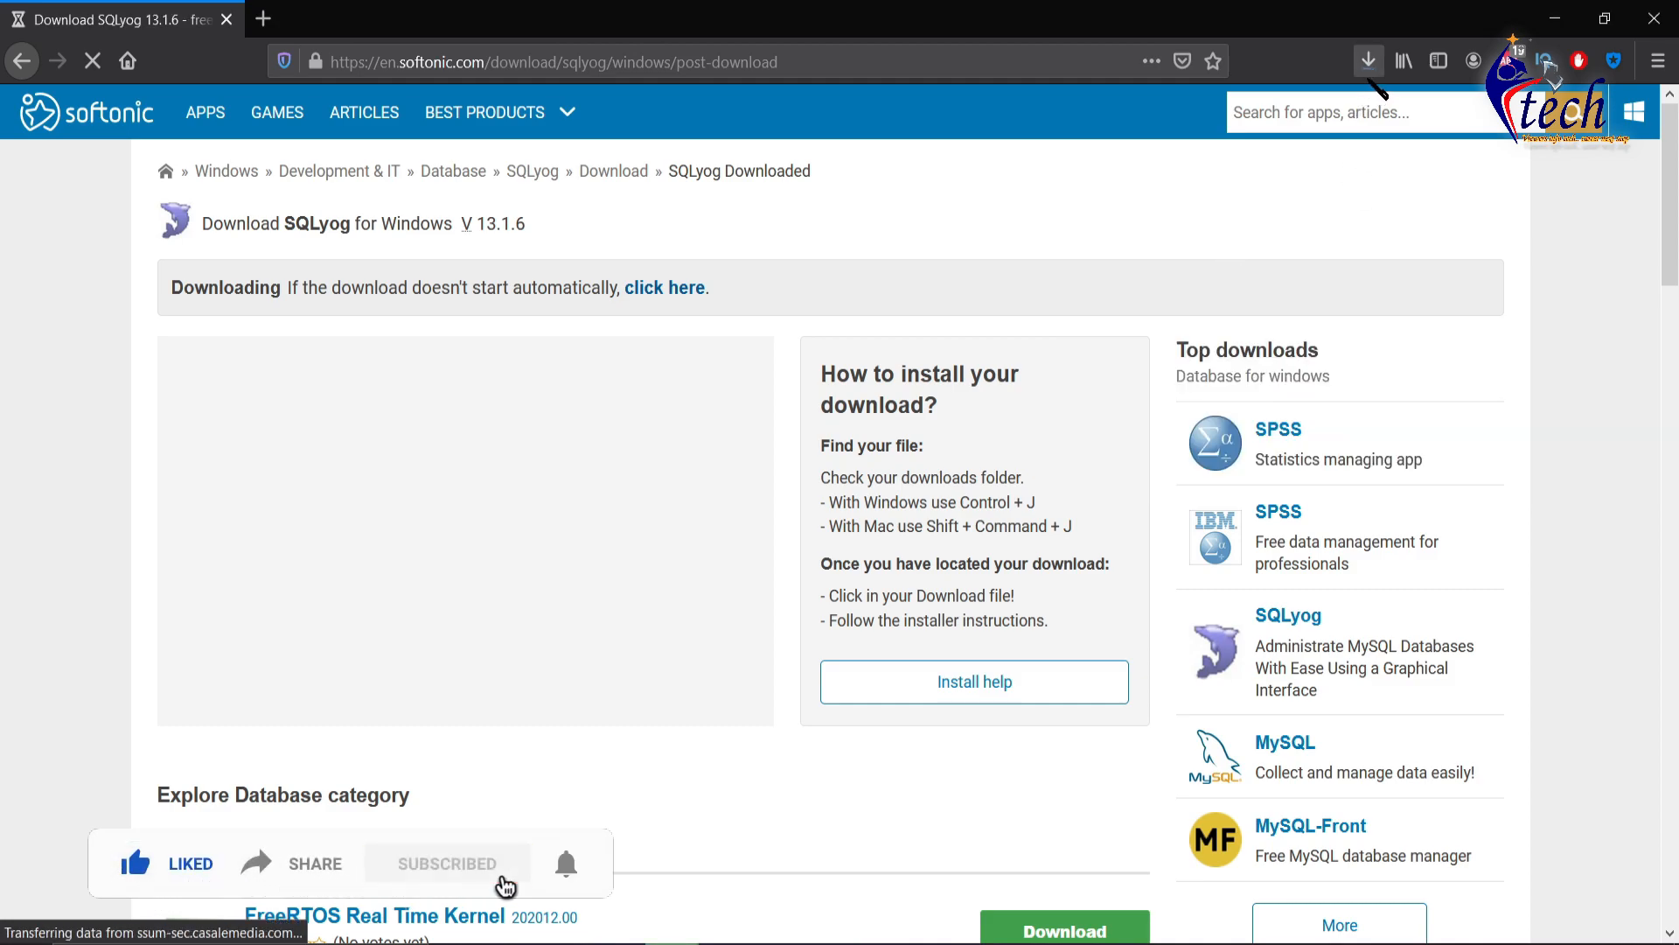
click(1369, 60)
click(1353, 118)
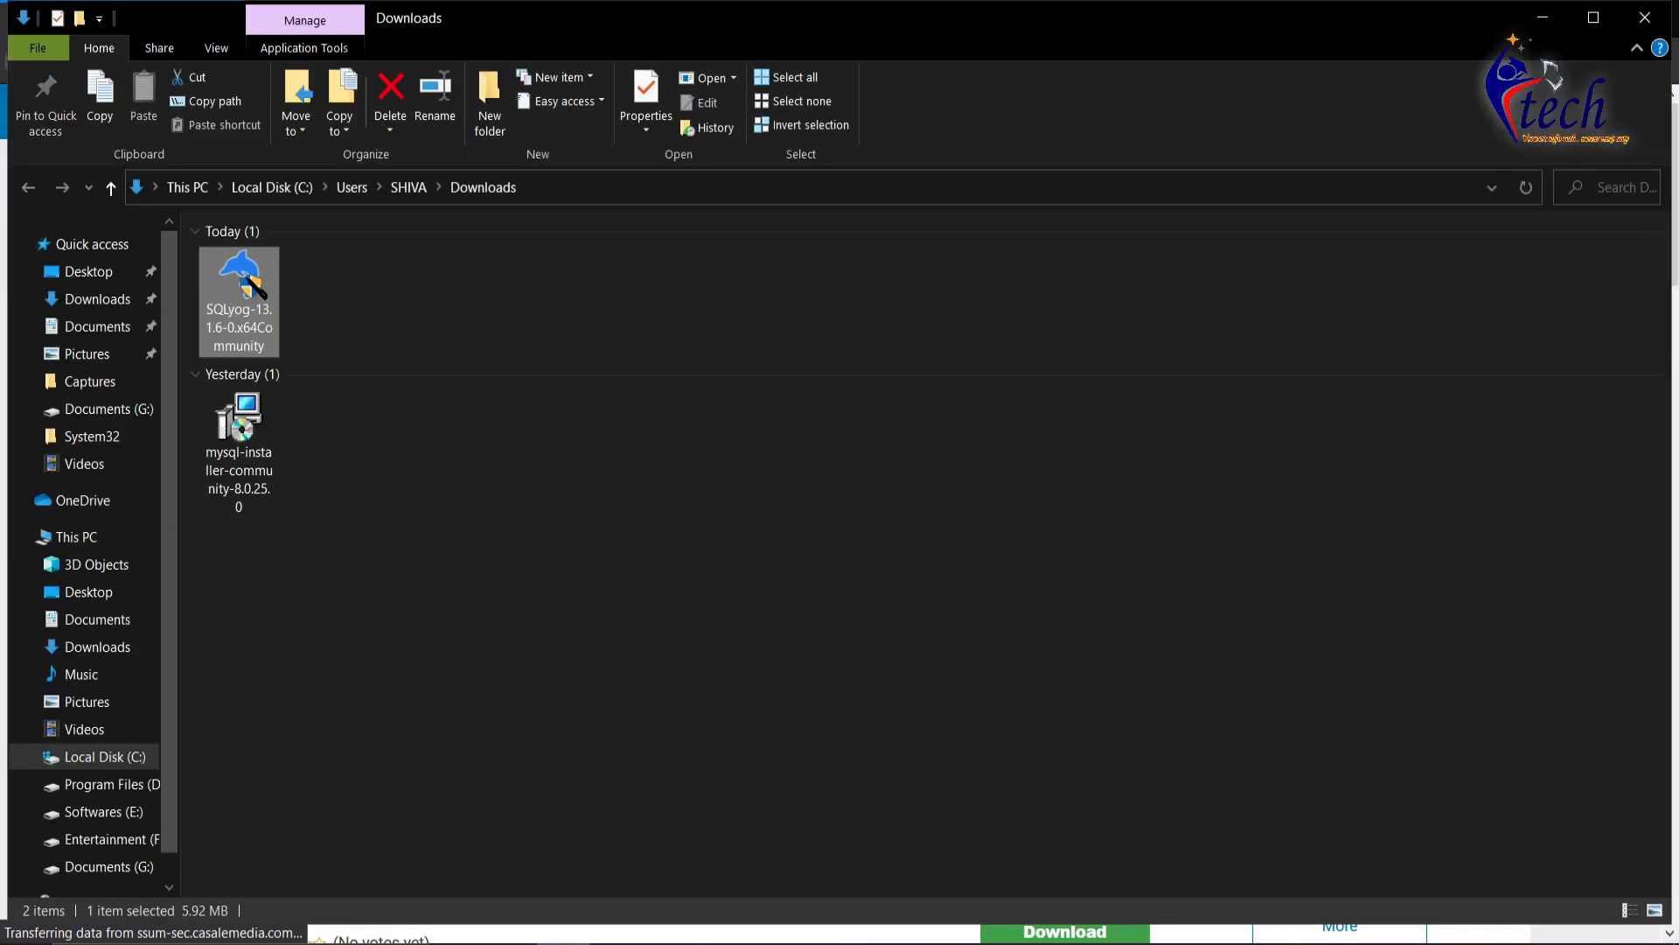
- Run SQLyog-13.1.6-0x64Community from Downloads and bring up its Installer Language dialog
double_click(251, 284)
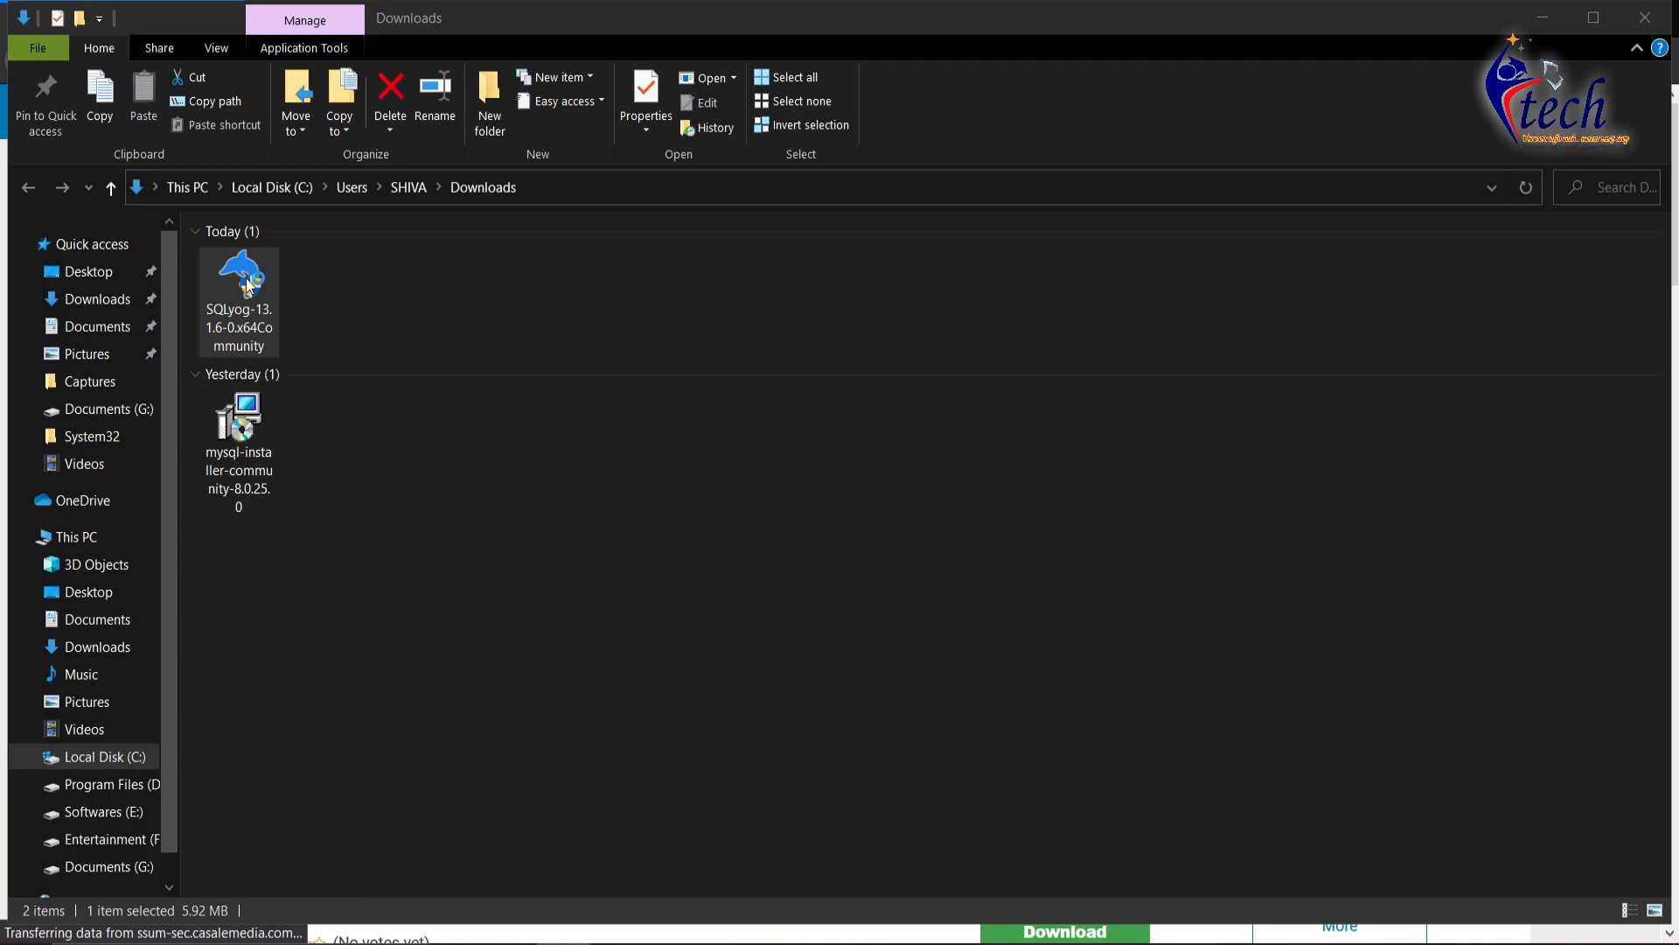
click(1552, 18)
click(1553, 18)
- Choose English, accept the licence agreement and keep the default components
click(1554, 17)
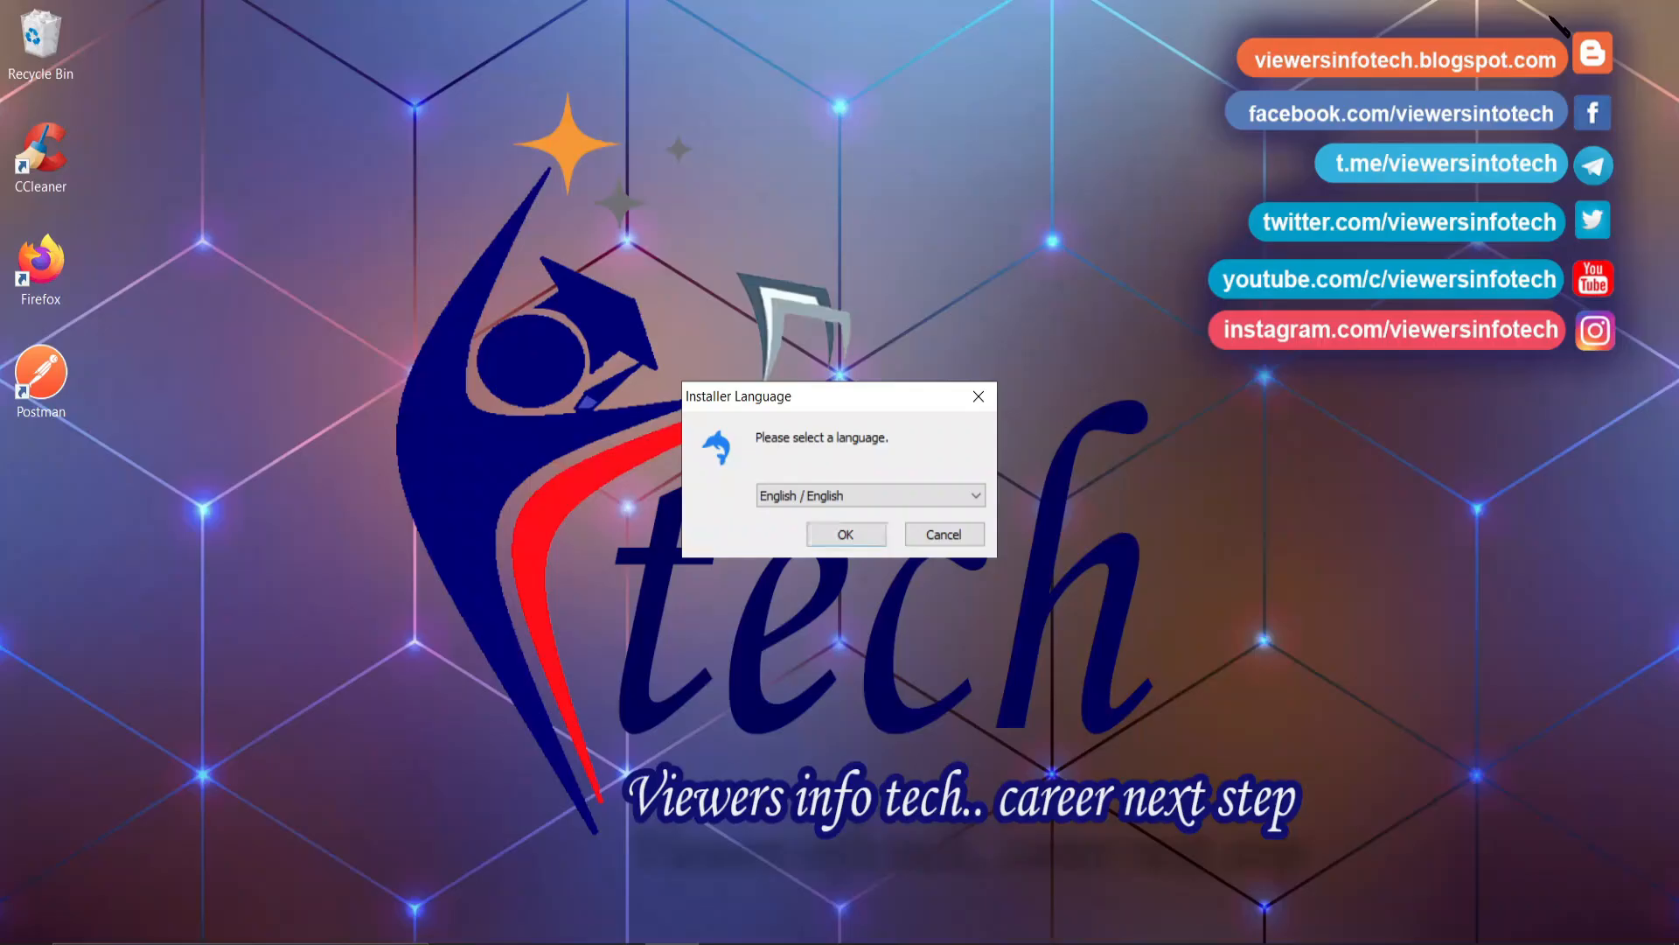
click(866, 532)
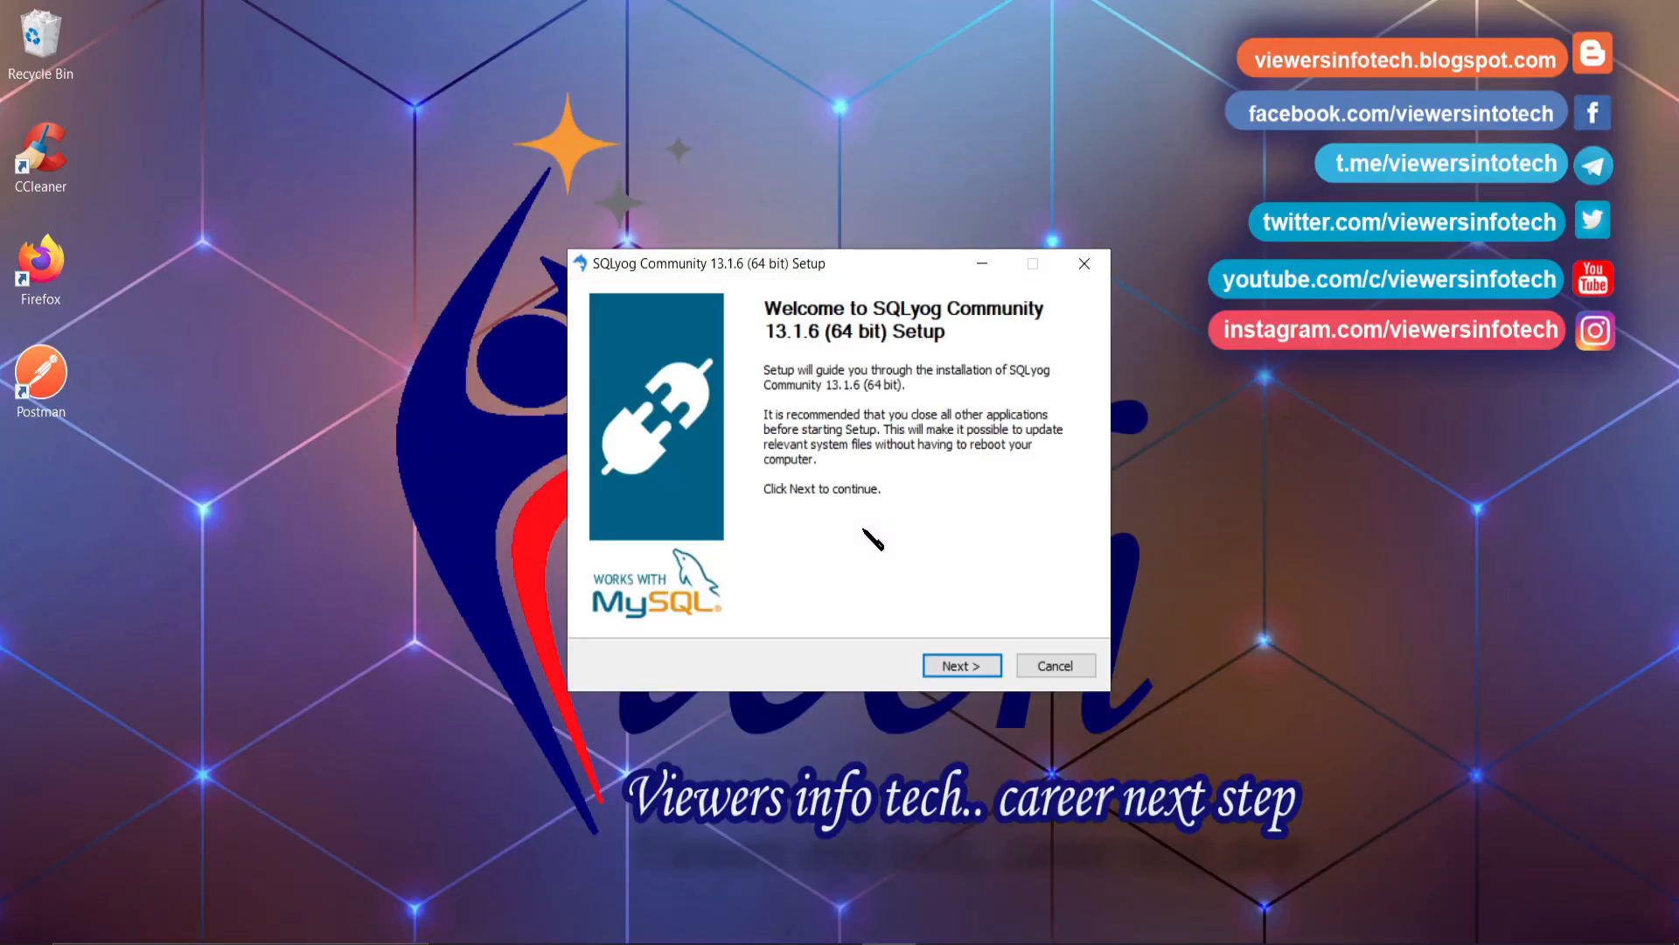
click(977, 665)
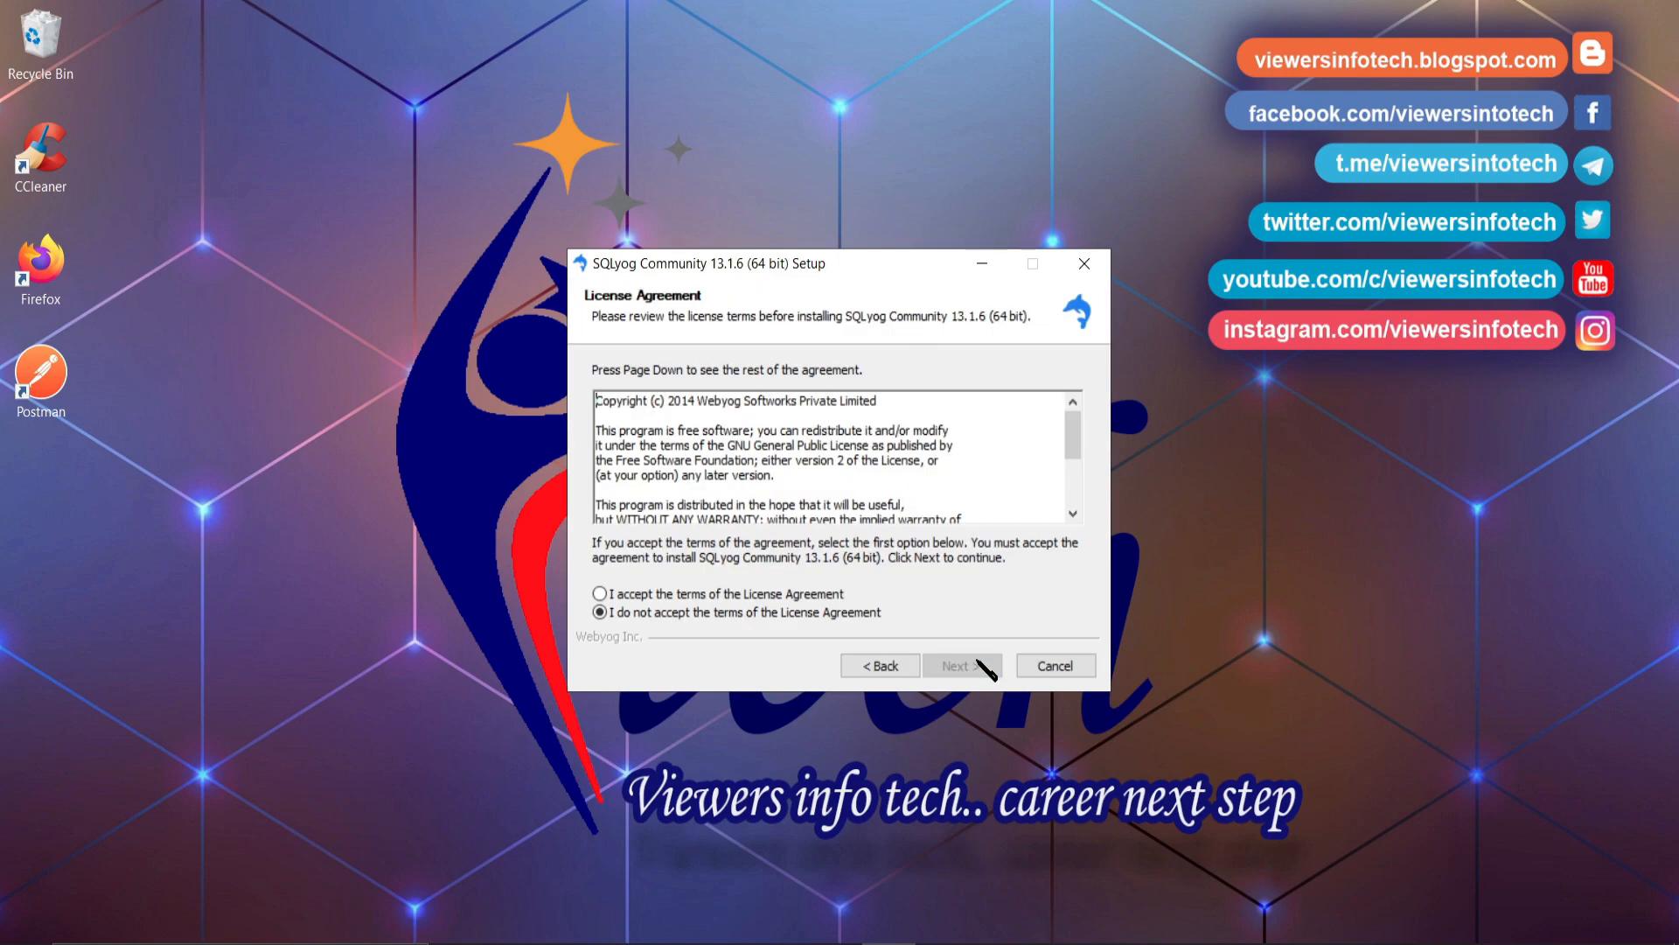
click(719, 596)
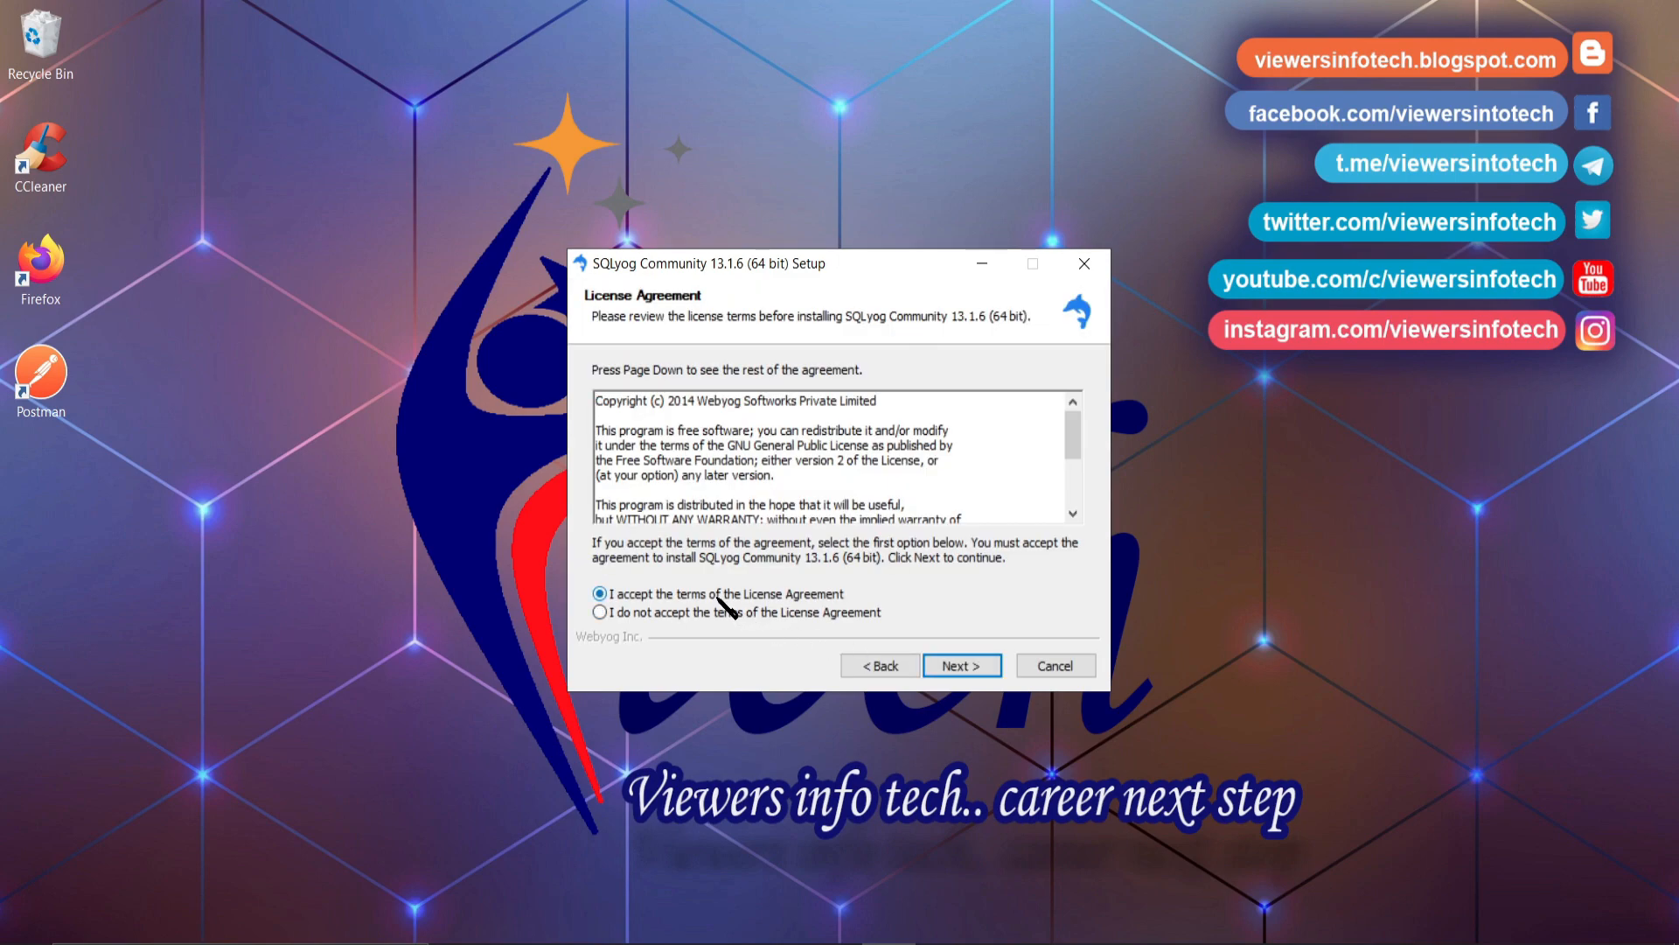
click(977, 666)
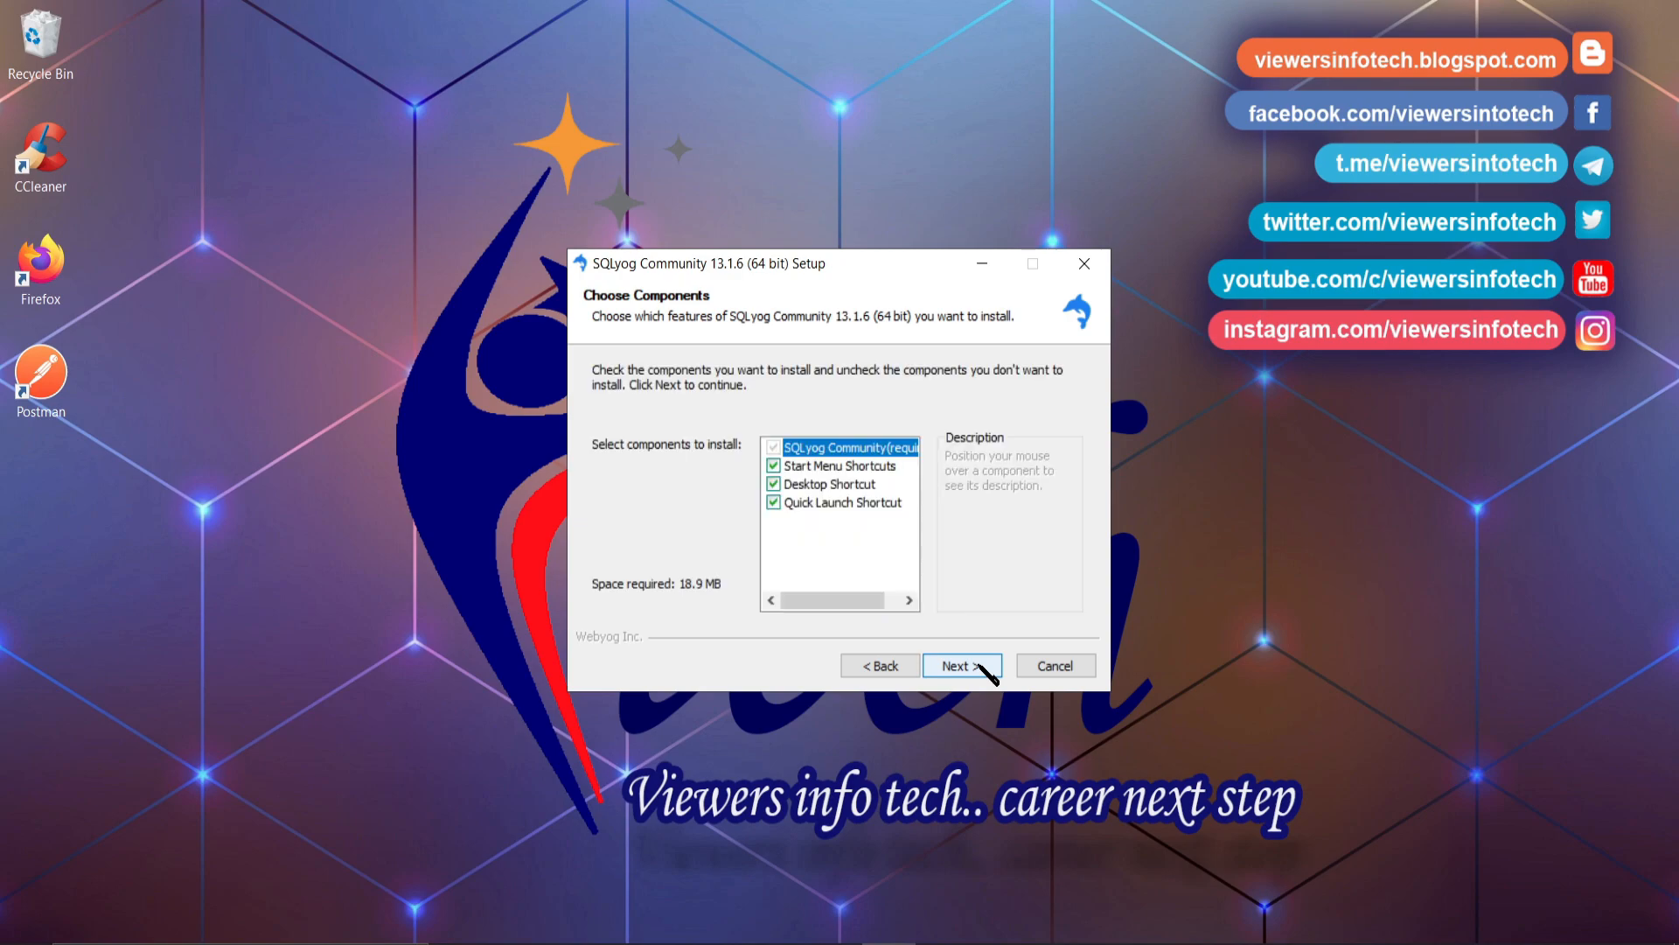
click(987, 667)
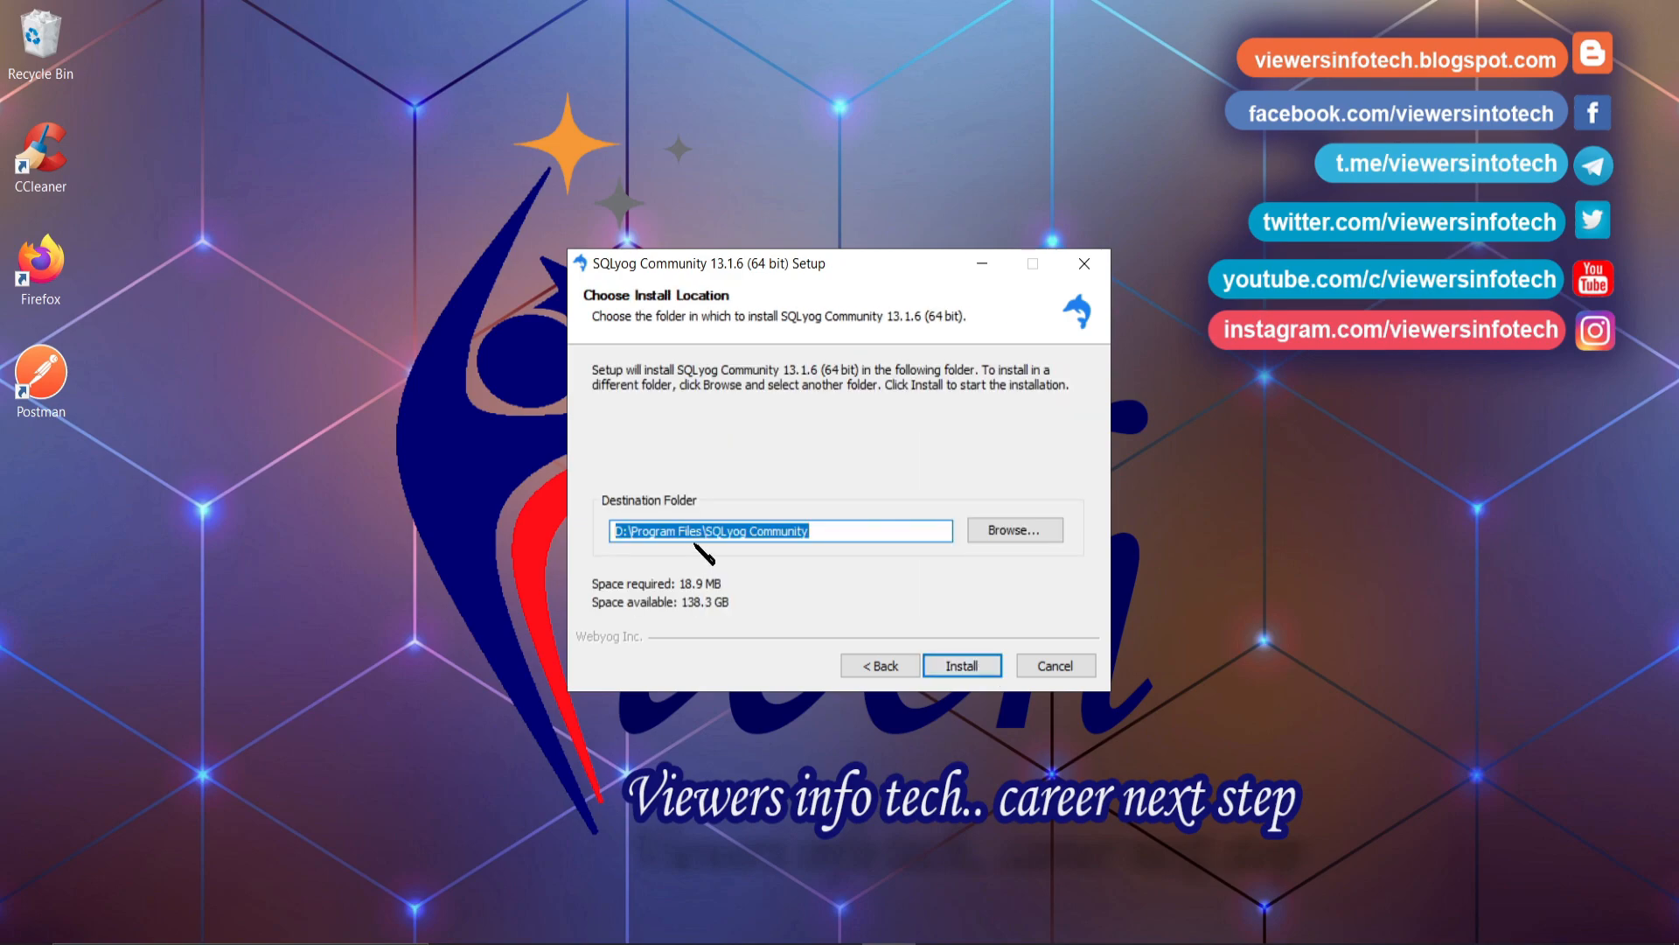
- Install into D:\Program Files\SQLyog Community and finish with Run SQLyog checked
click(677, 532)
drag(615, 534, 839, 526)
click(841, 528)
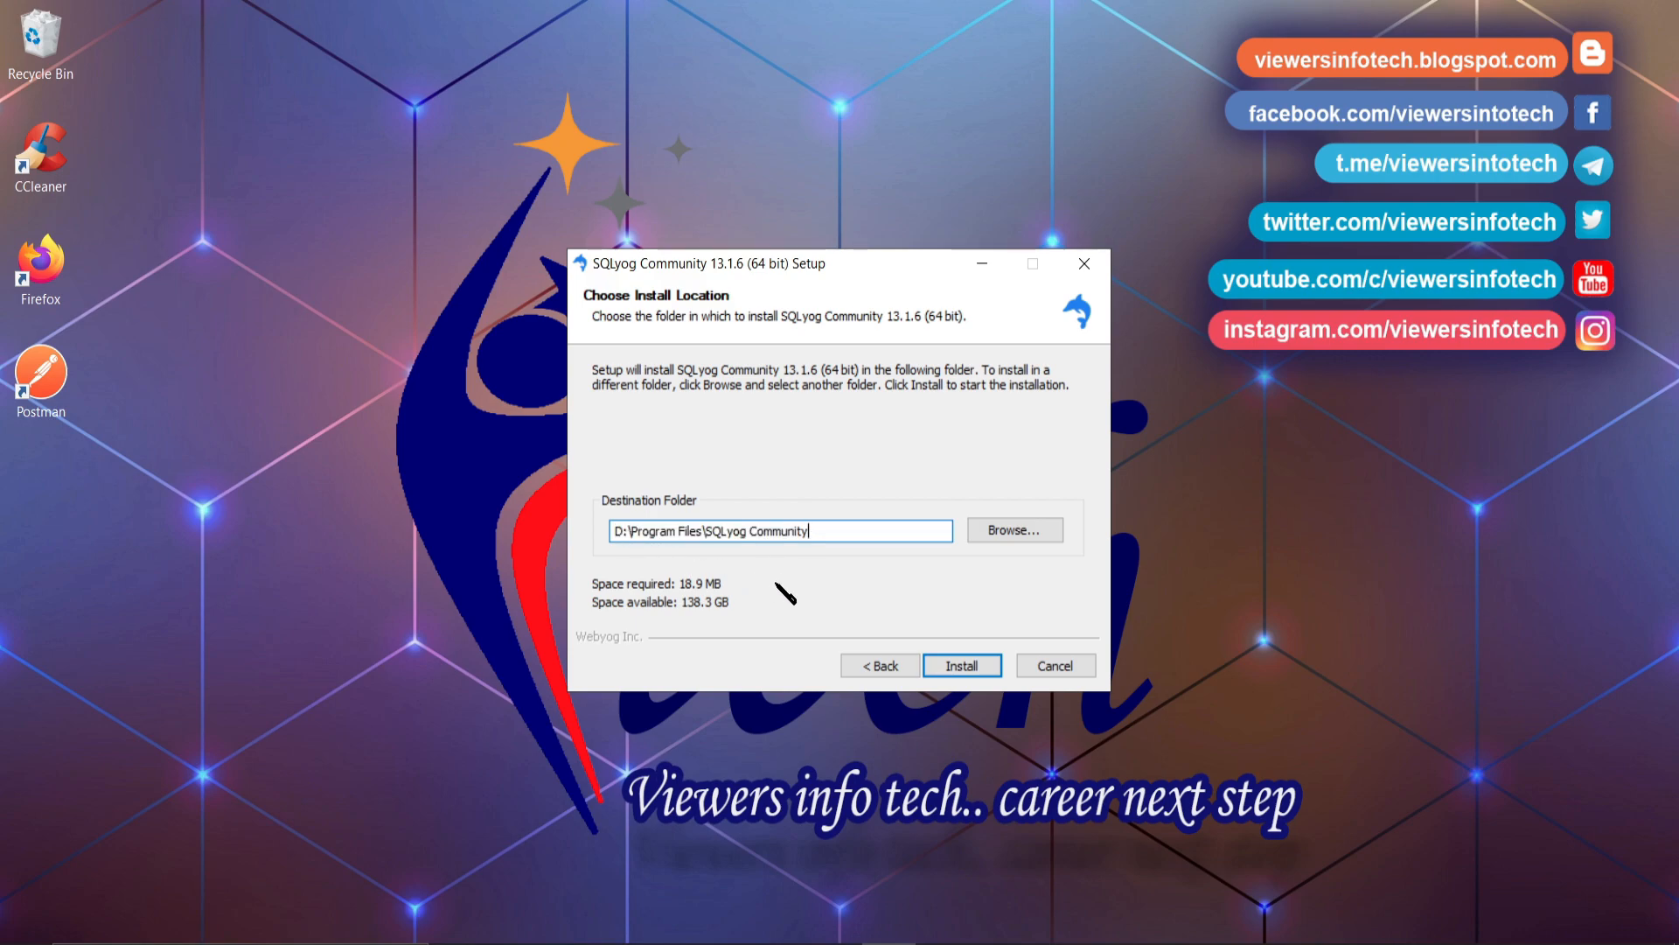
click(964, 665)
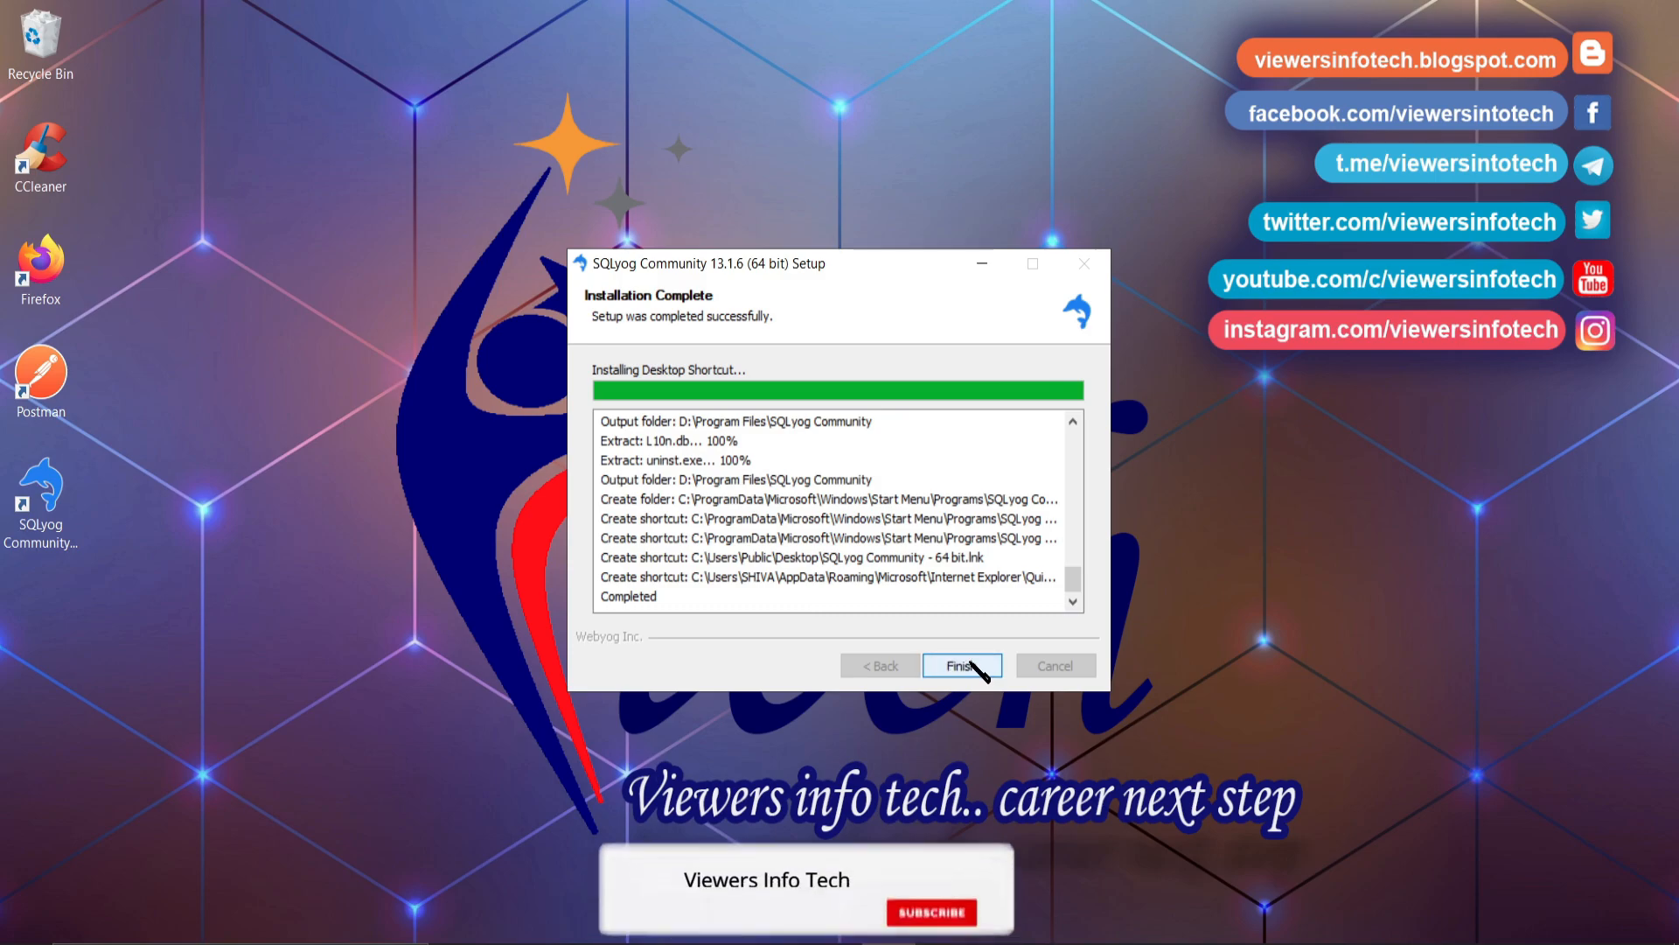
click(972, 663)
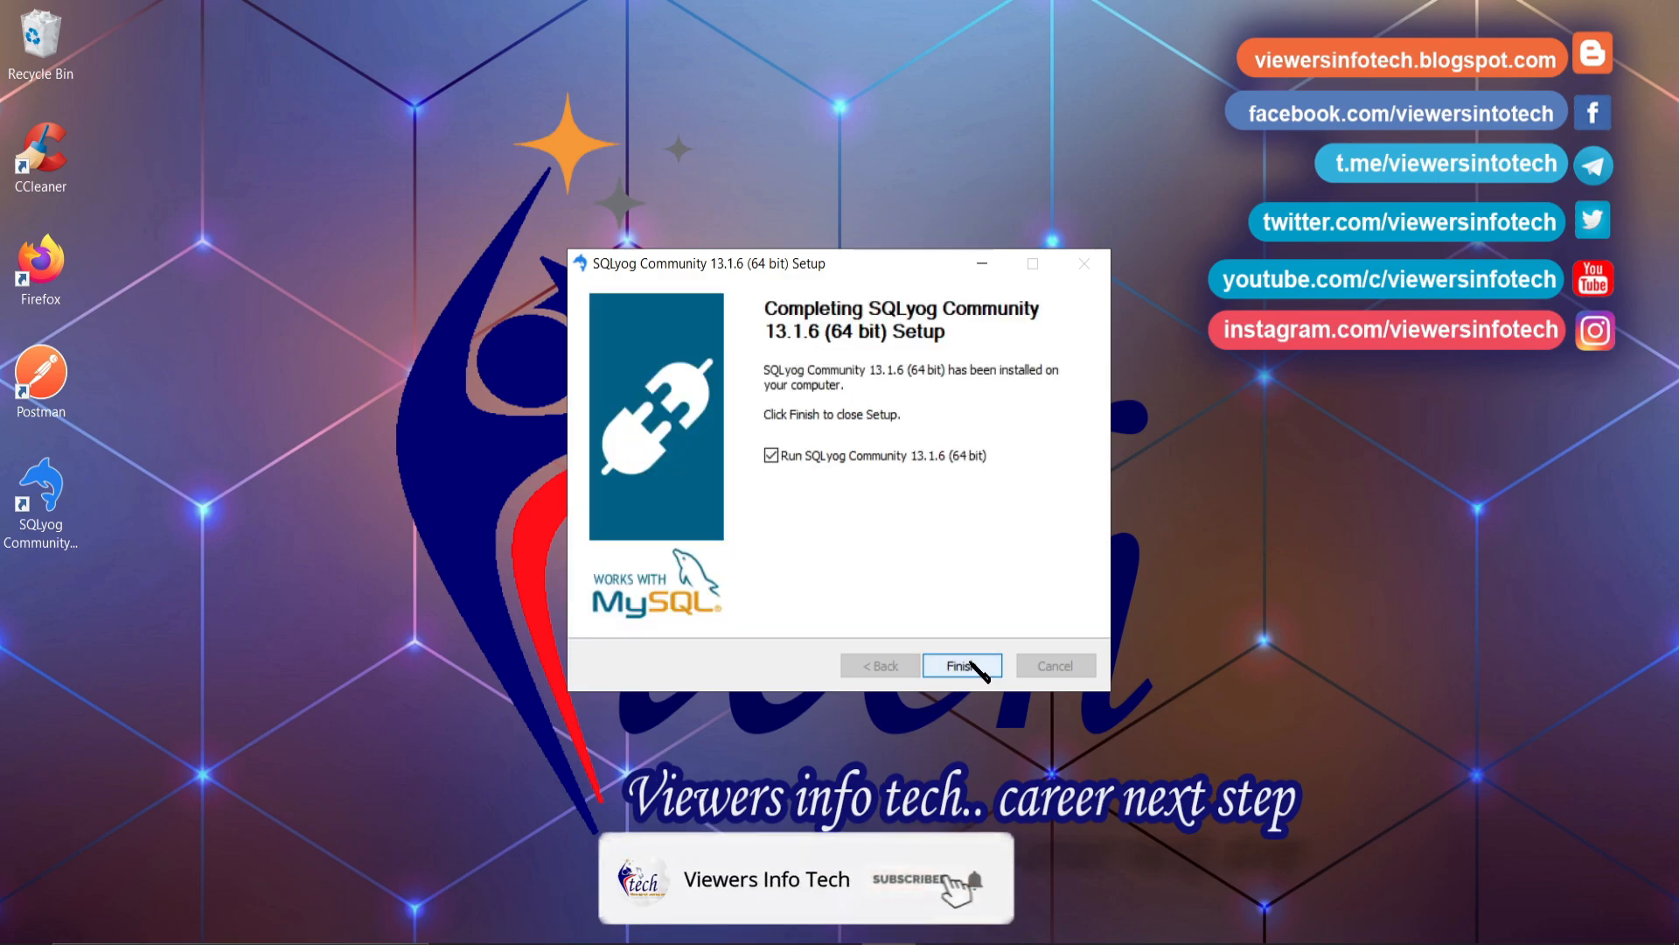
click(962, 666)
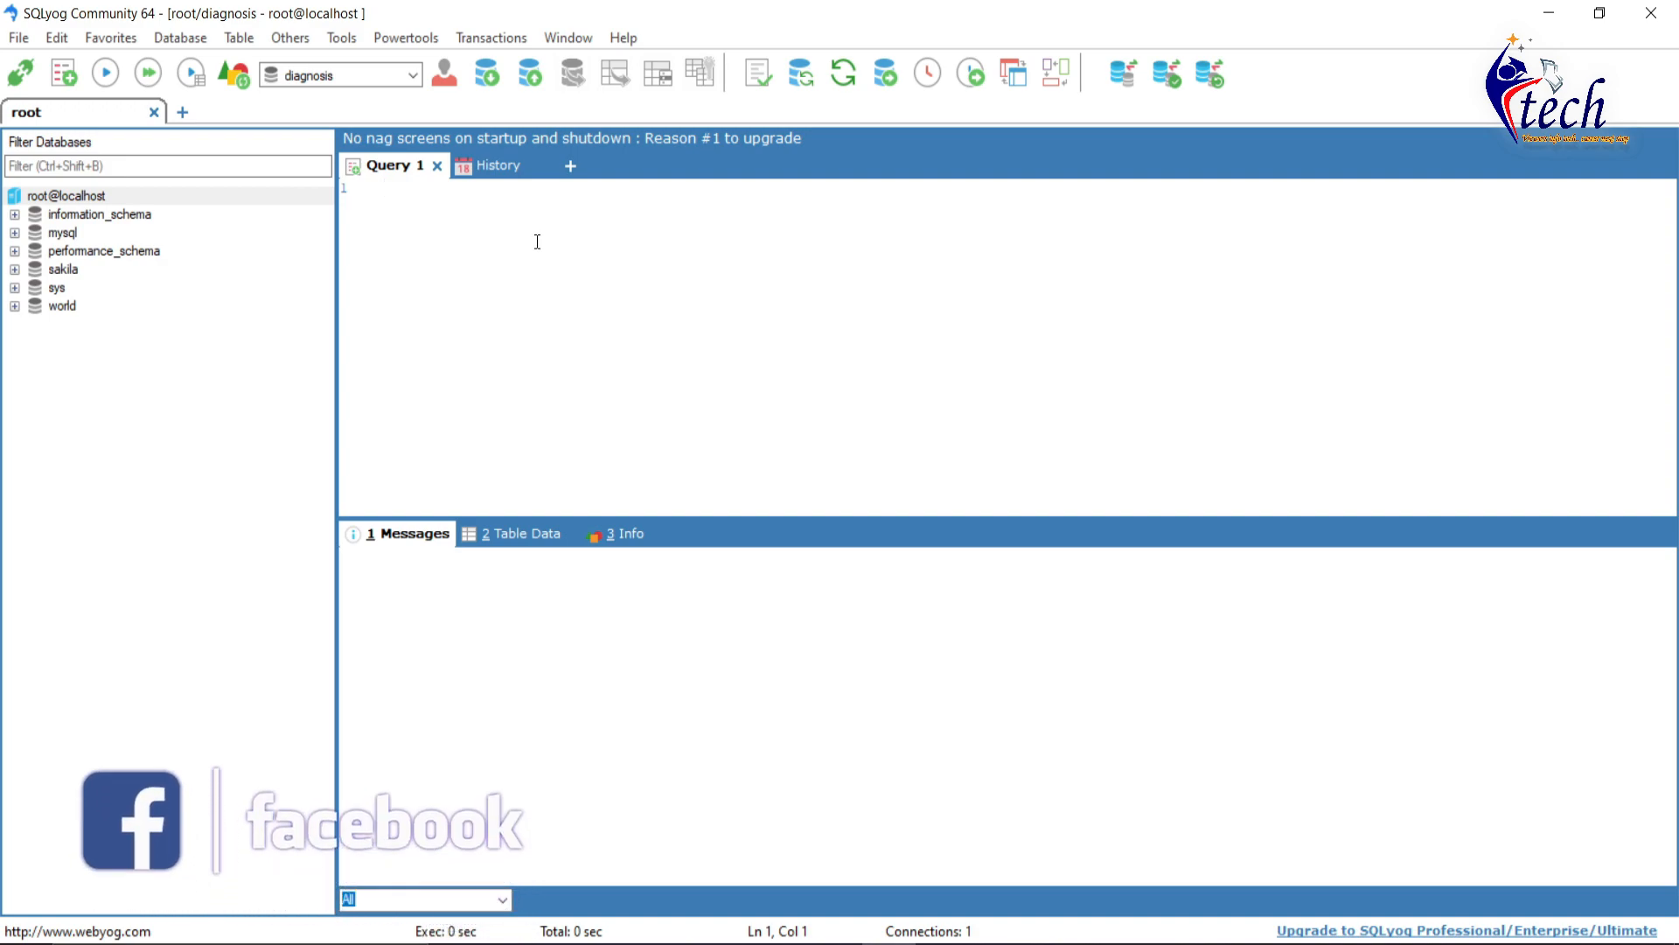
- Create the database 'student' via Create Database and select it in the object browser
click(188, 35)
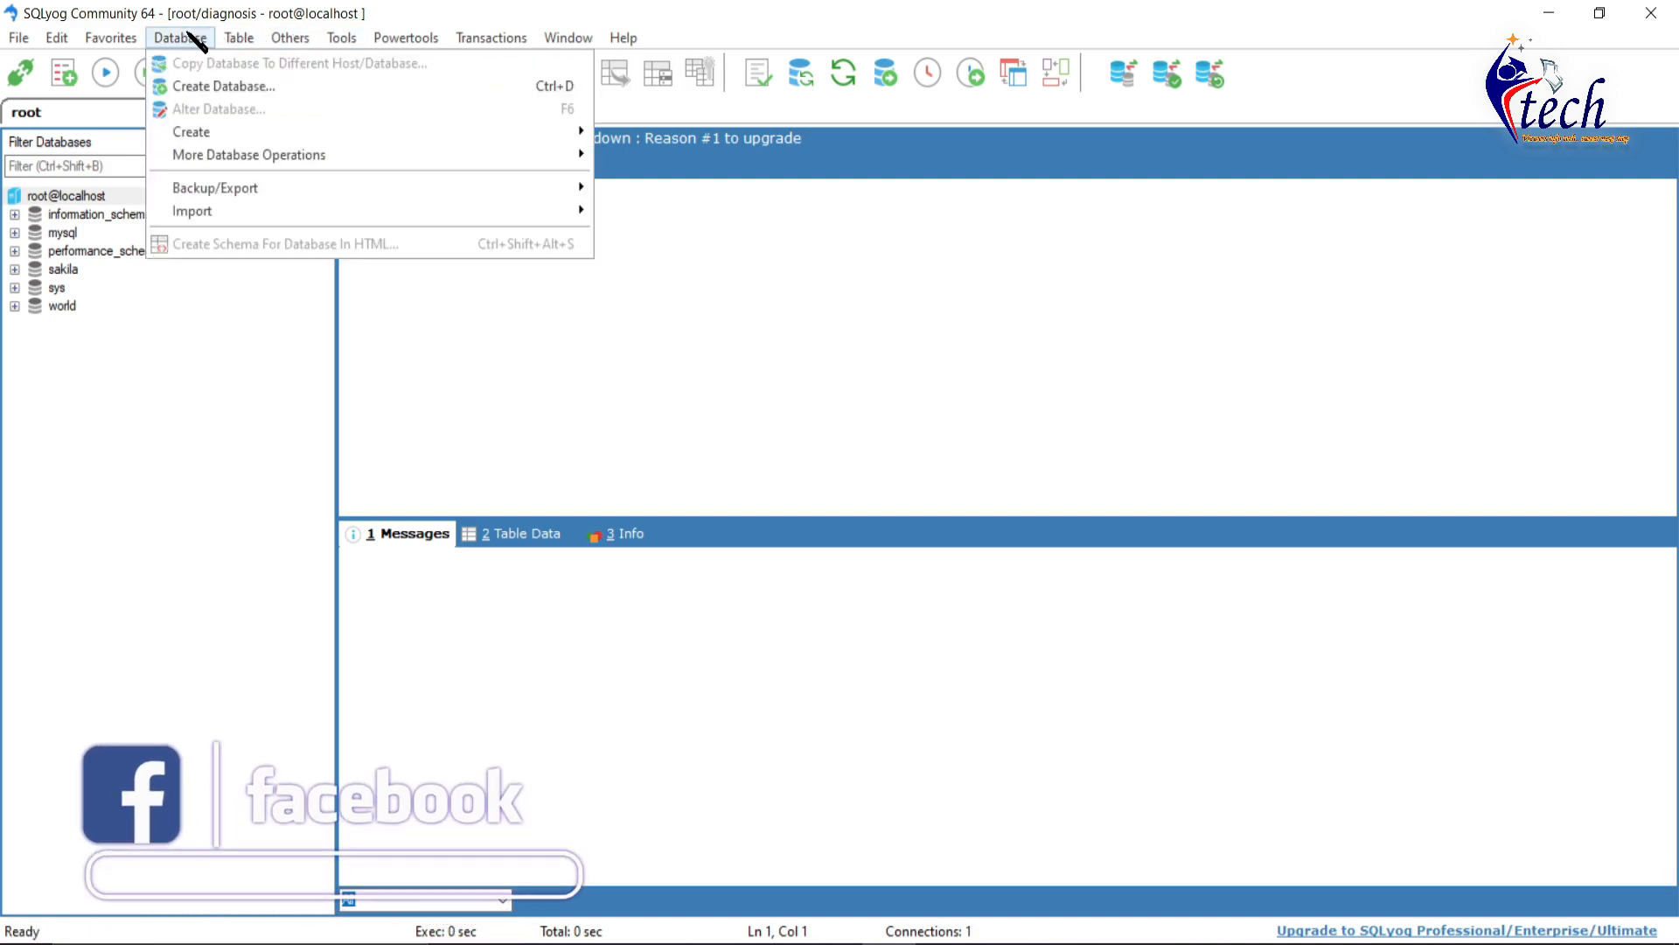
click(235, 86)
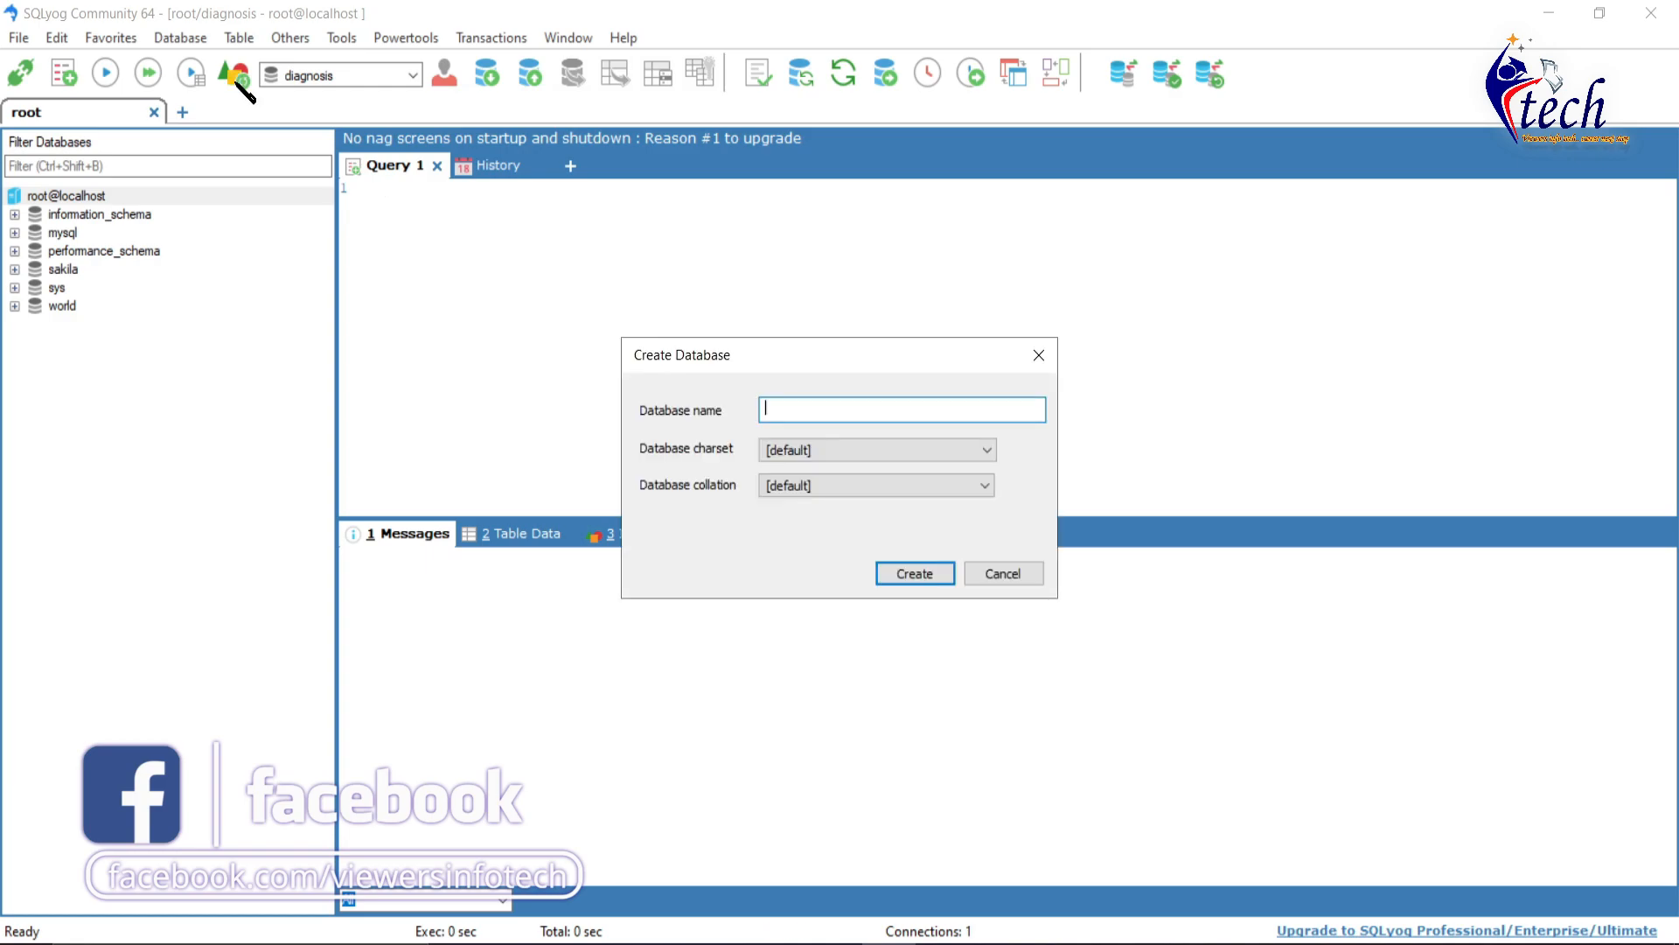
text(student)
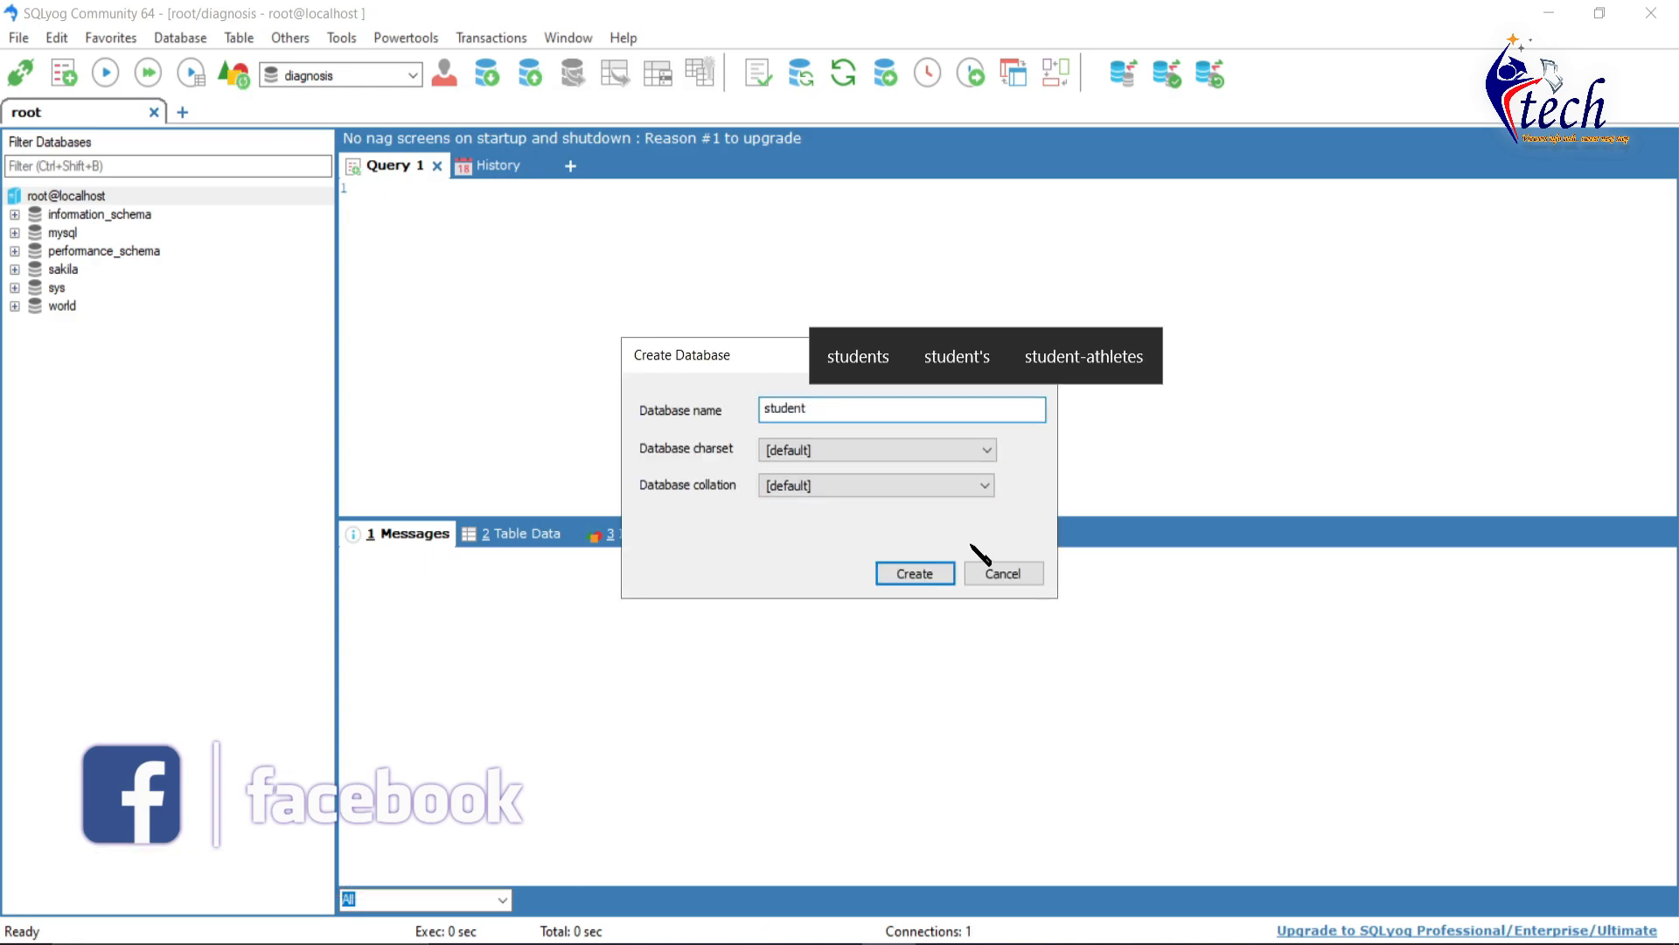
click(934, 576)
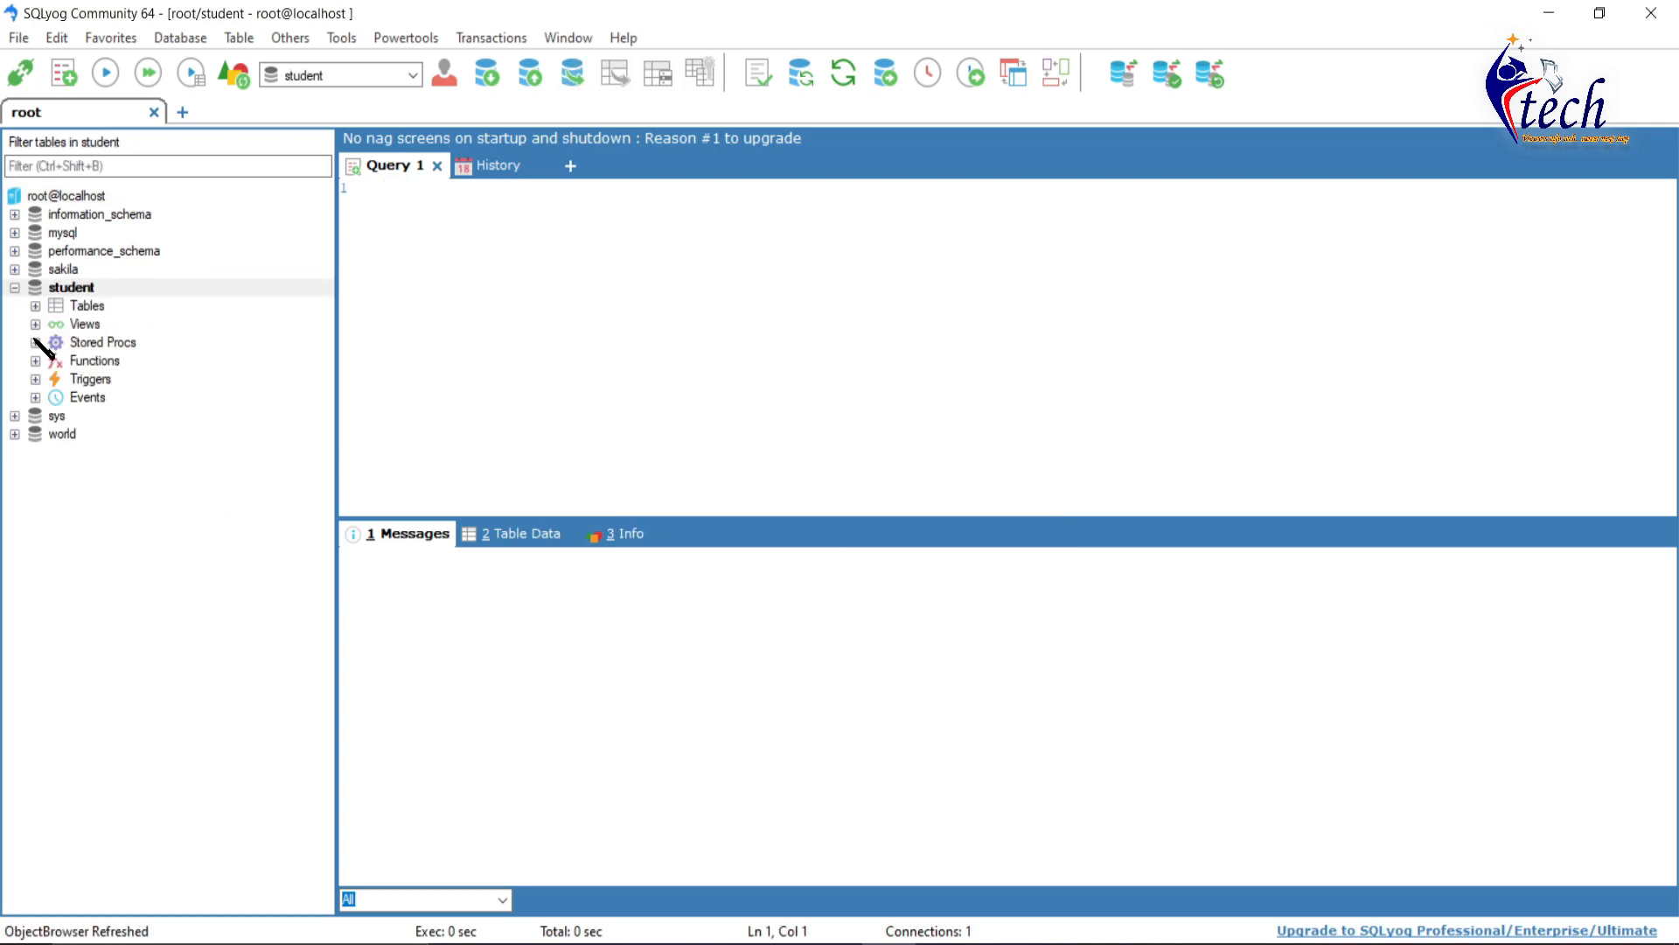
click(93, 288)
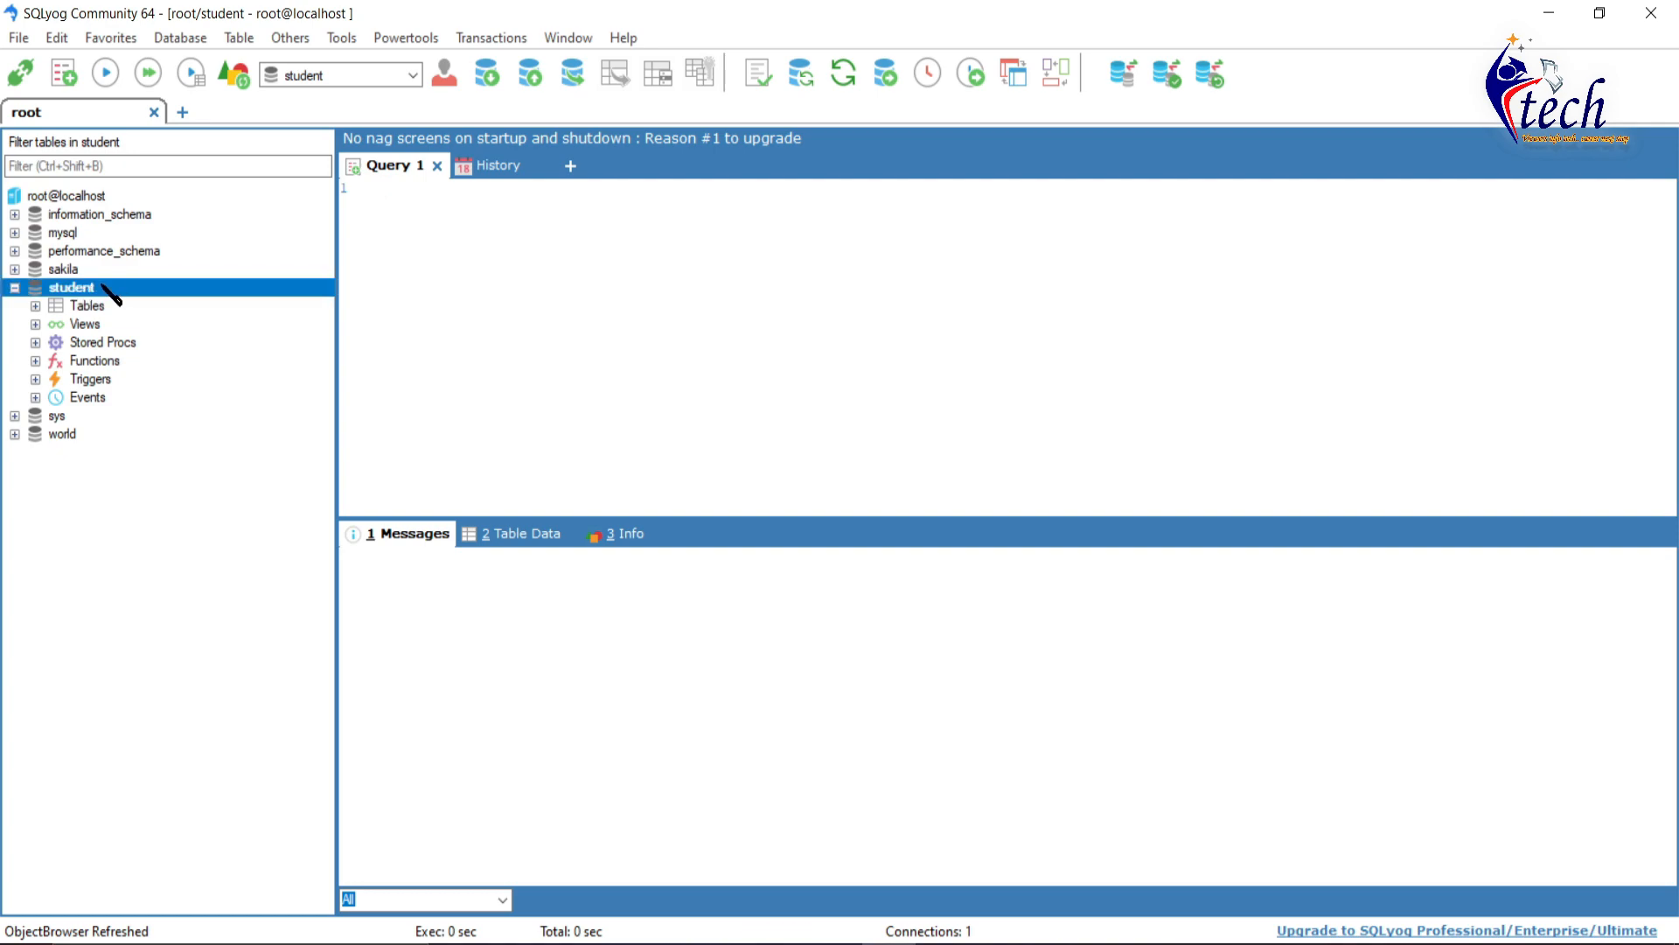
- Start a new table named 'stdtab' in the student database
click(181, 40)
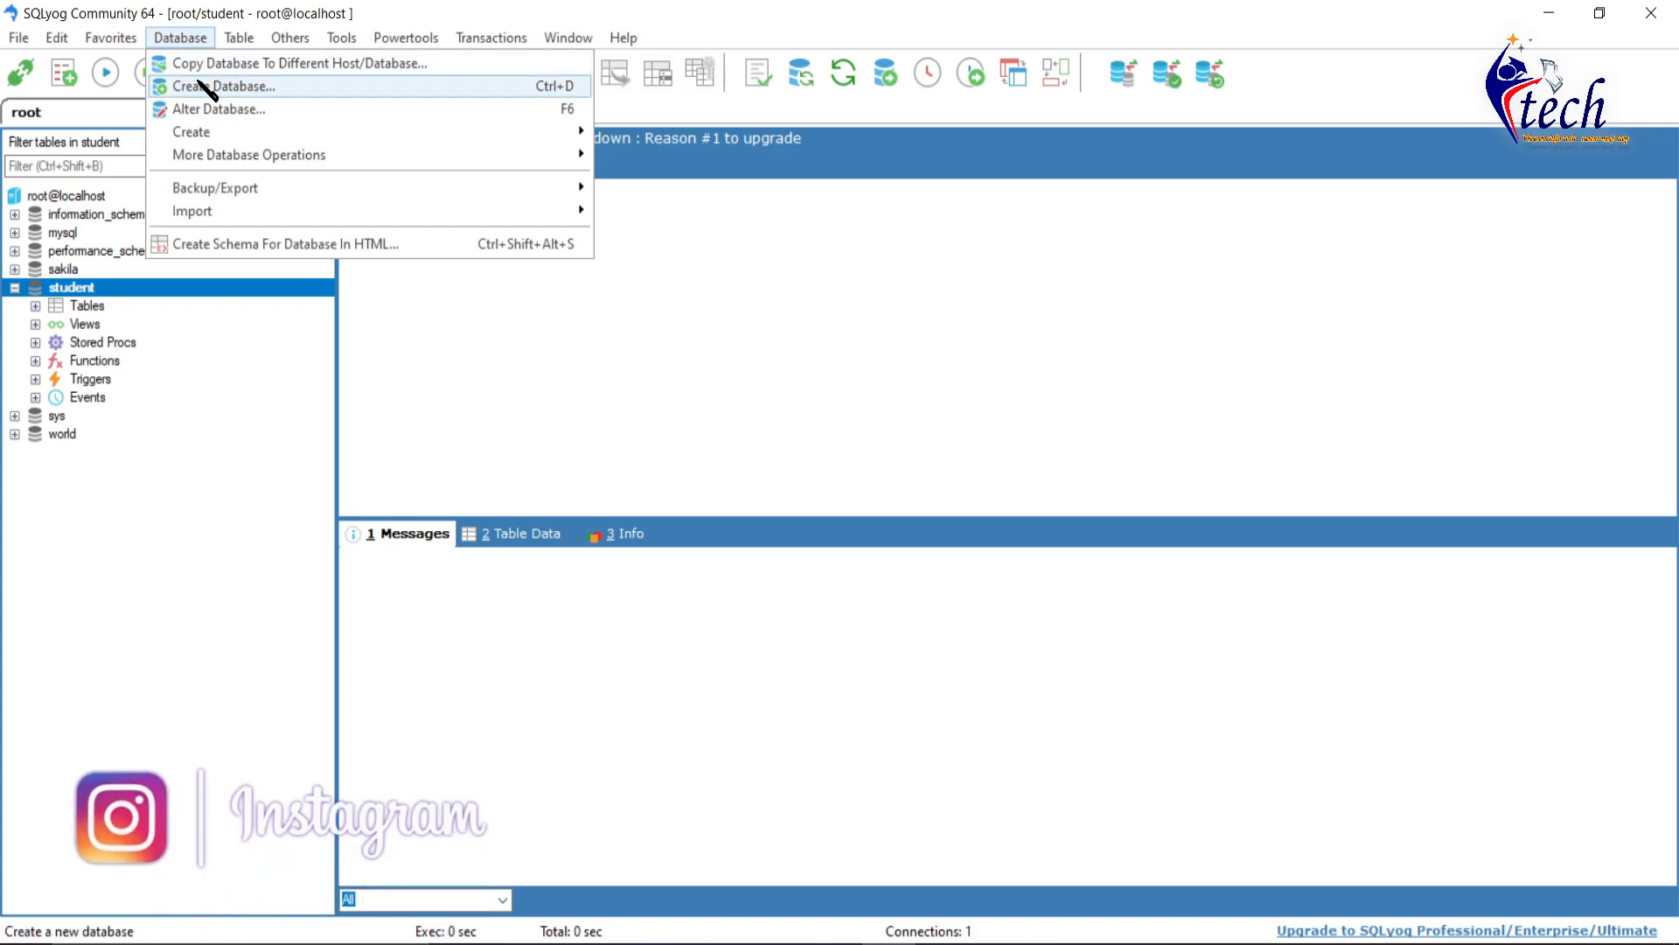
click(608, 133)
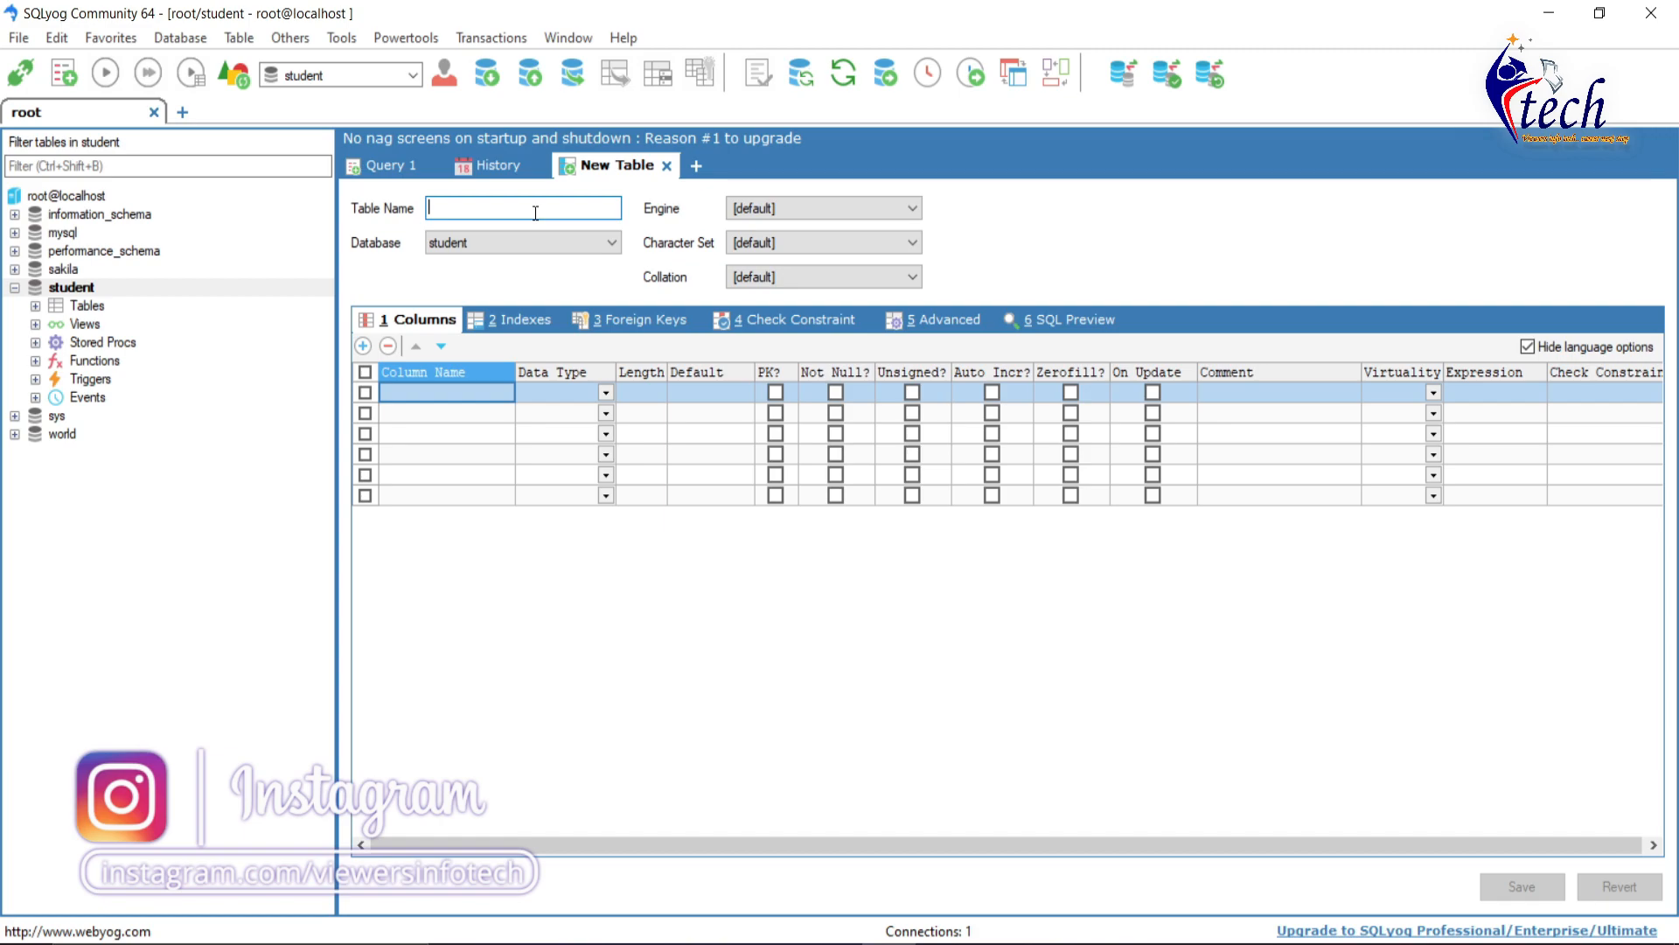
text(stdtab)
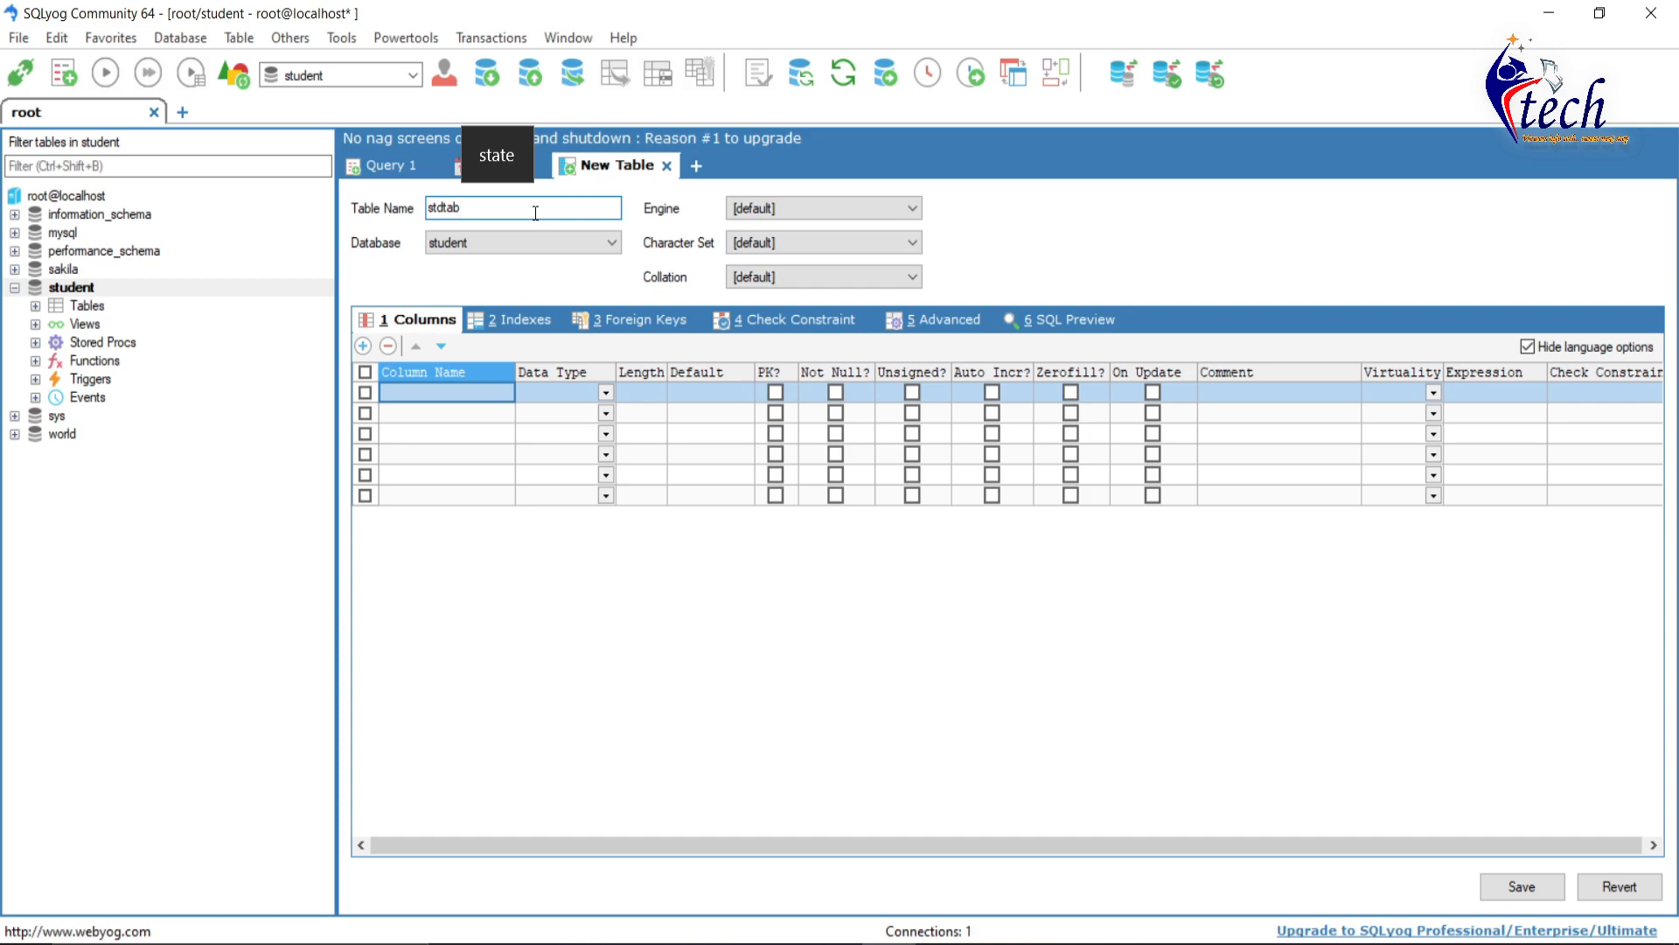
click(564, 250)
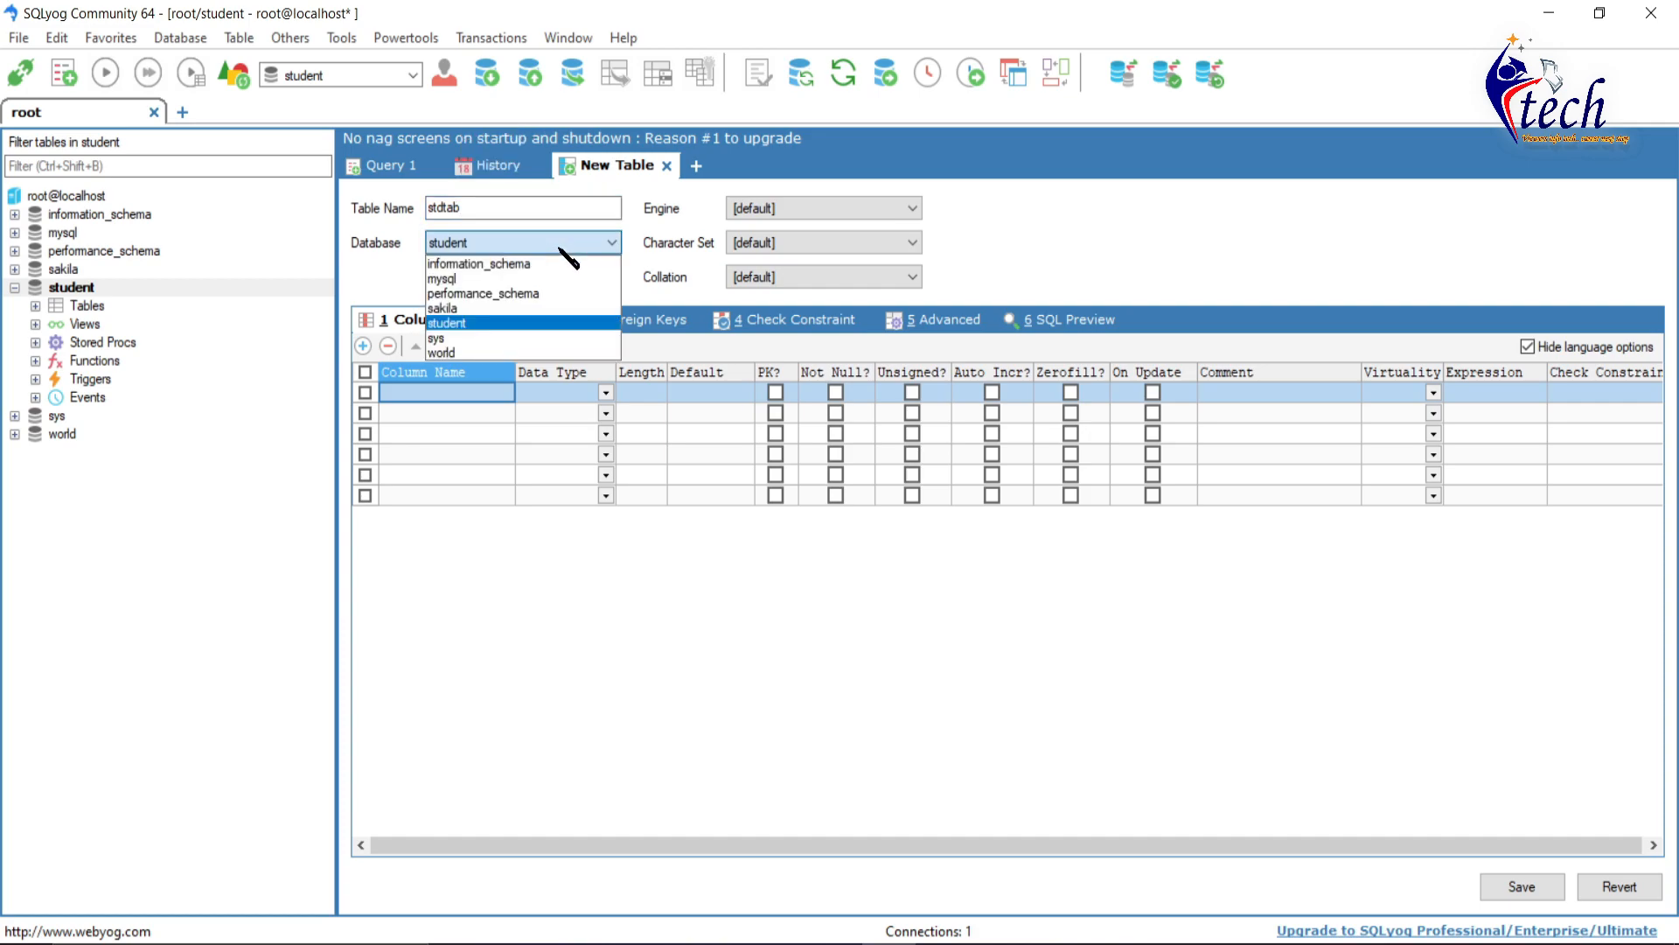
click(532, 320)
- Add first column stdId of type int as the primary key
click(436, 394)
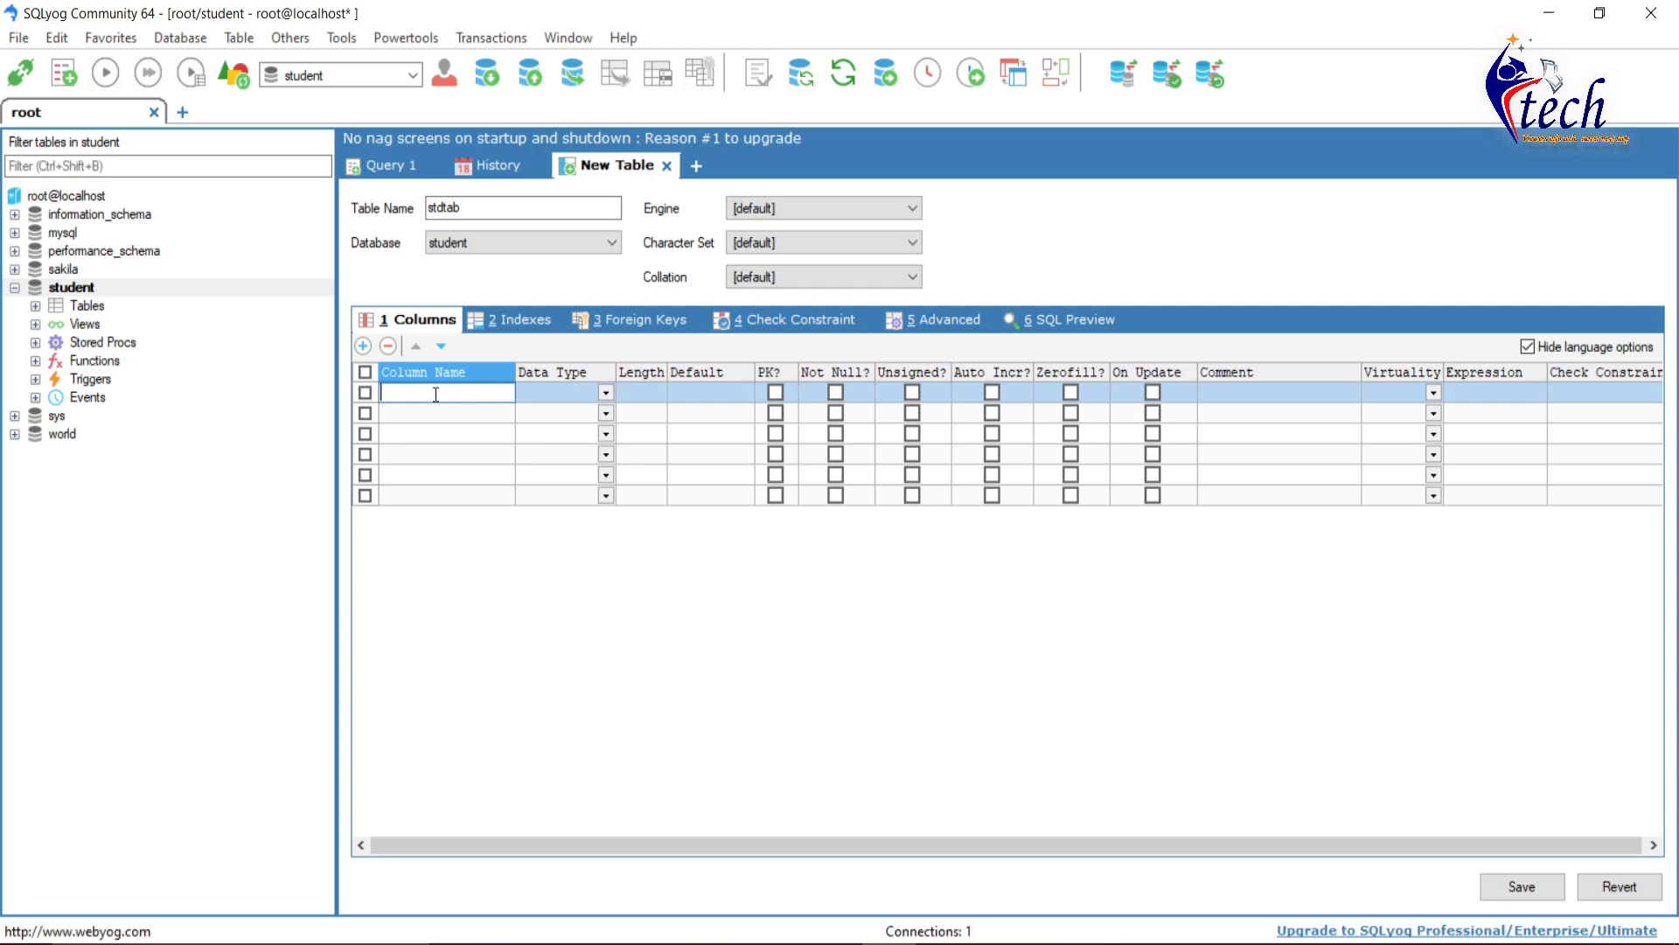
text(stdId)
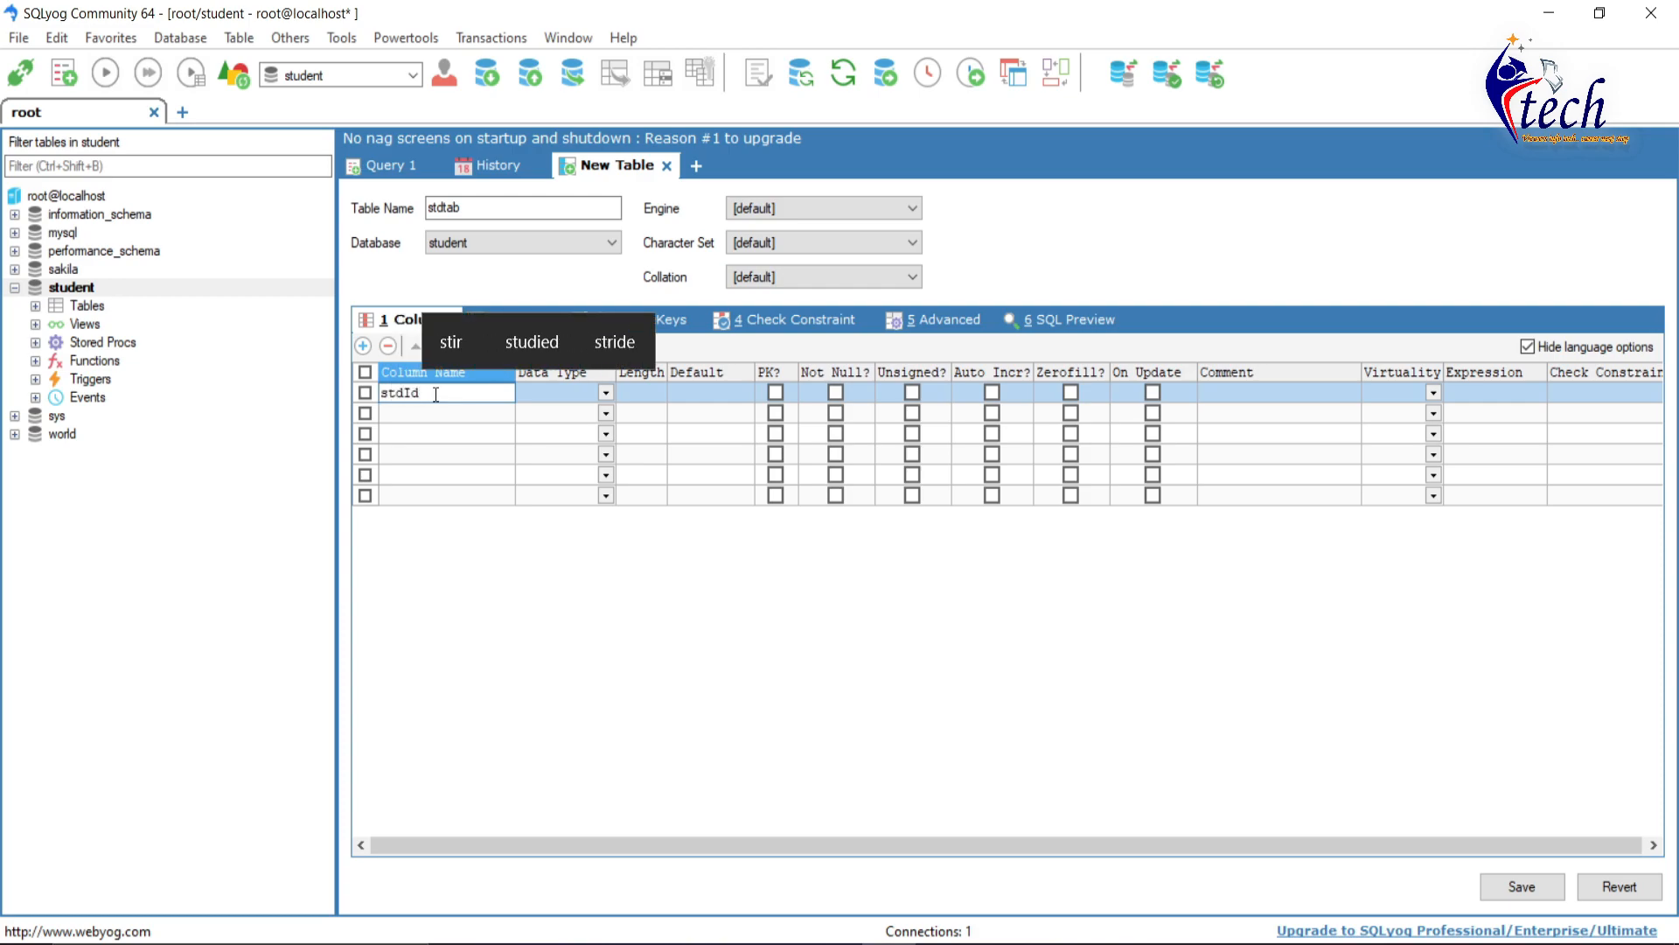
click(605, 392)
text(int)
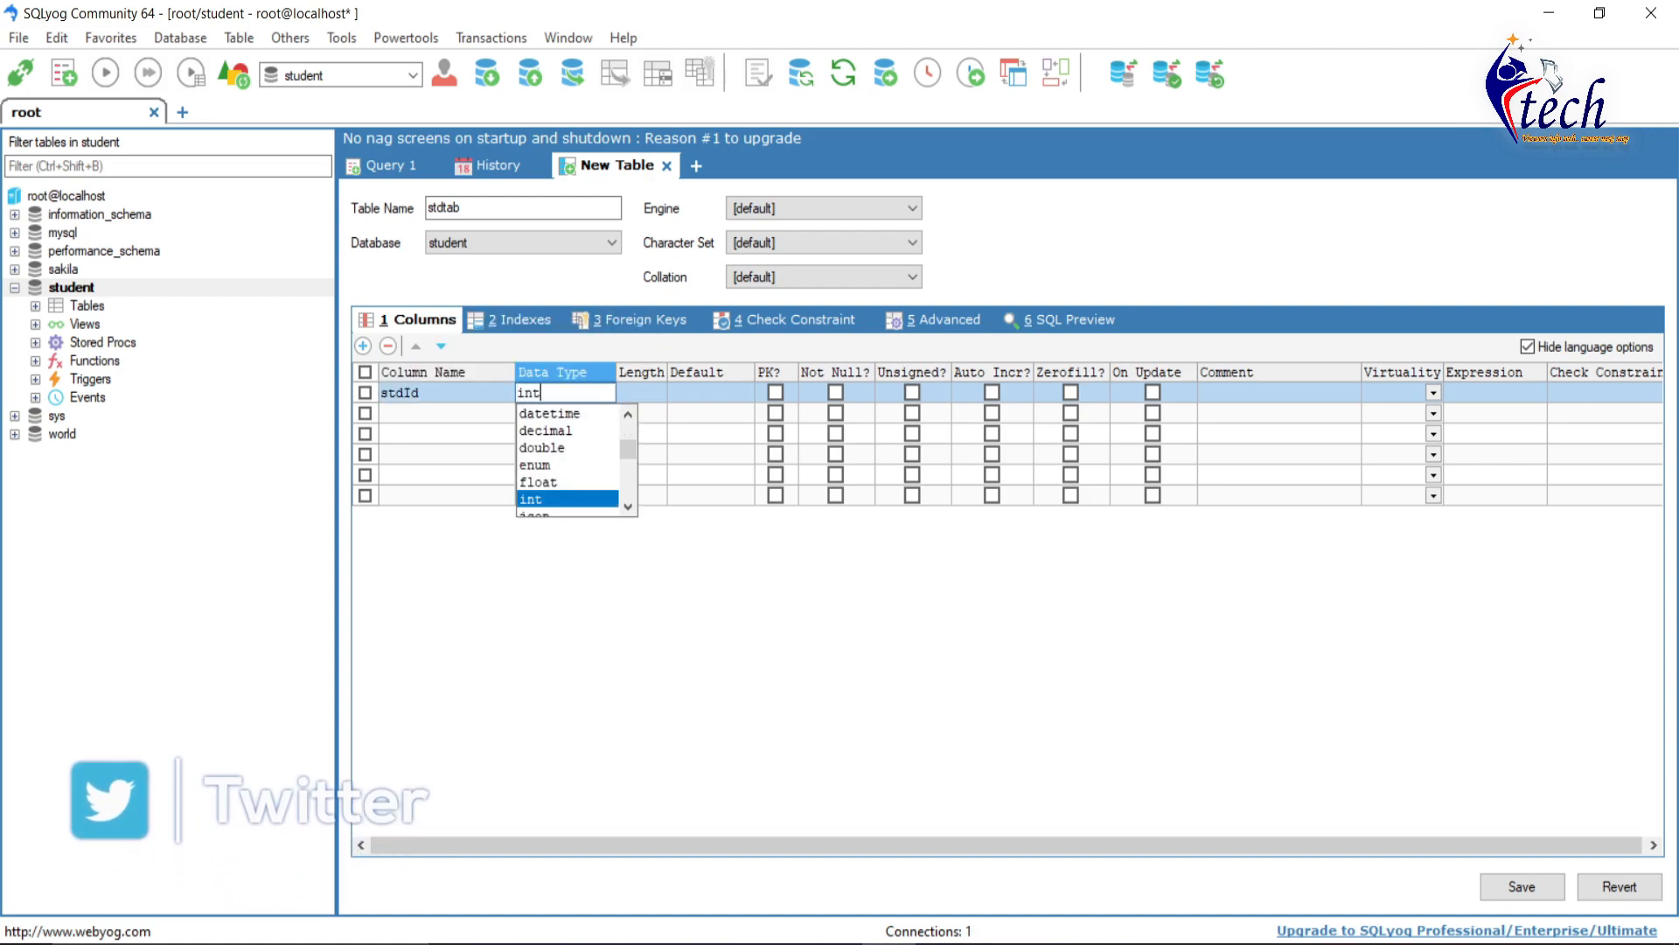
click(569, 498)
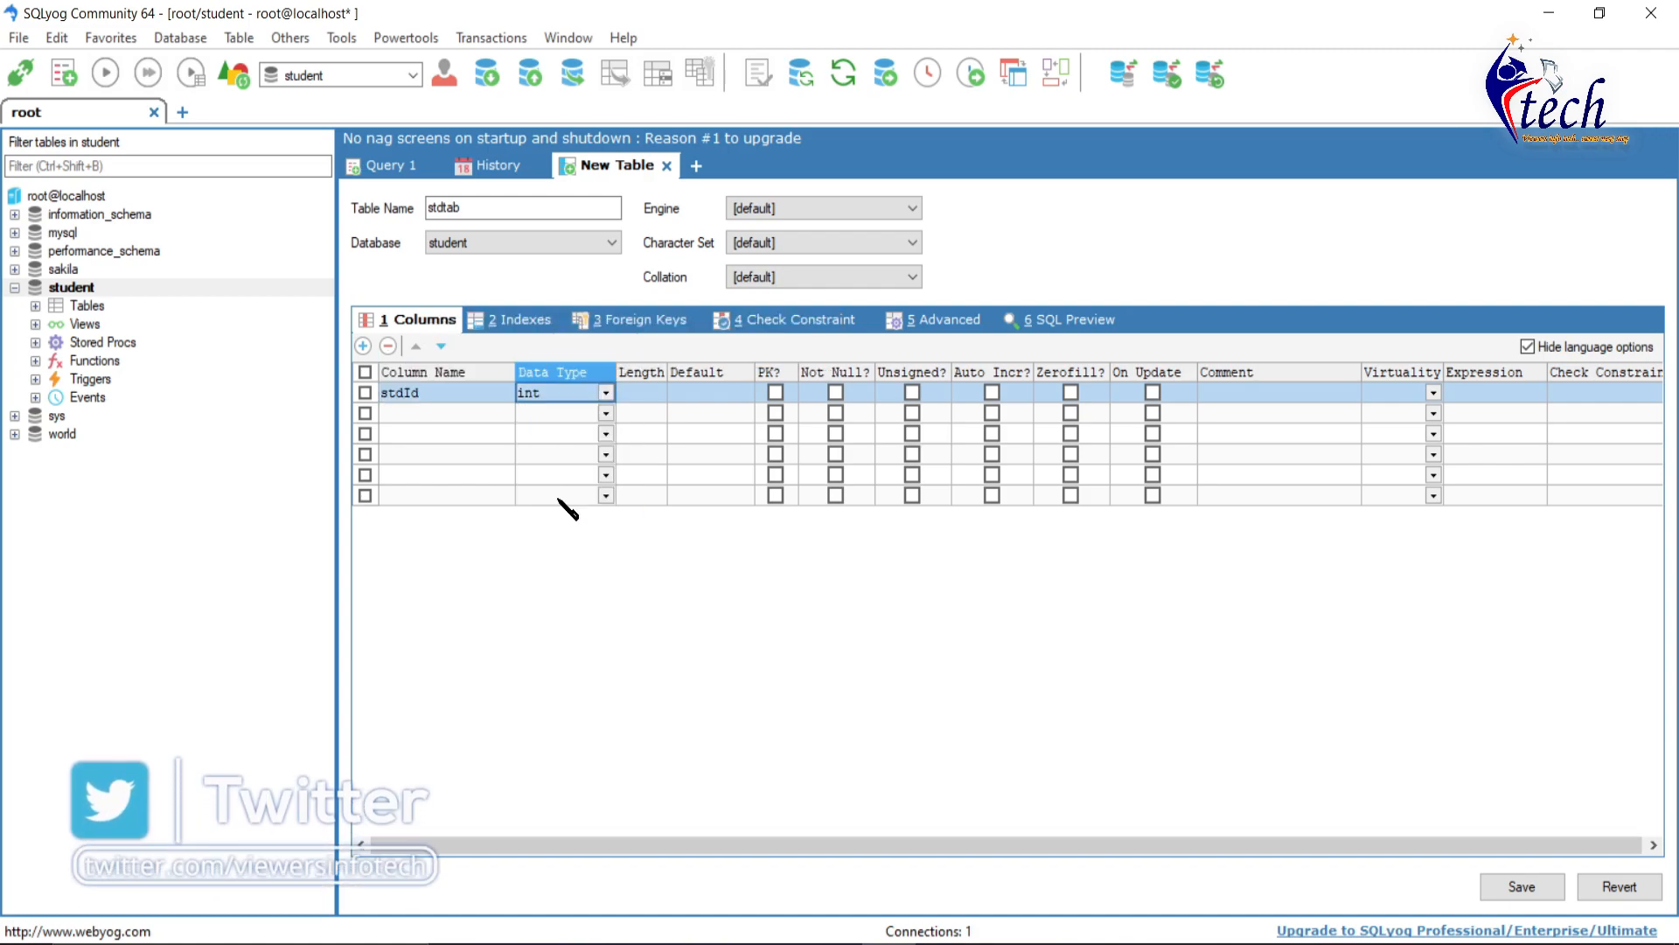
click(776, 393)
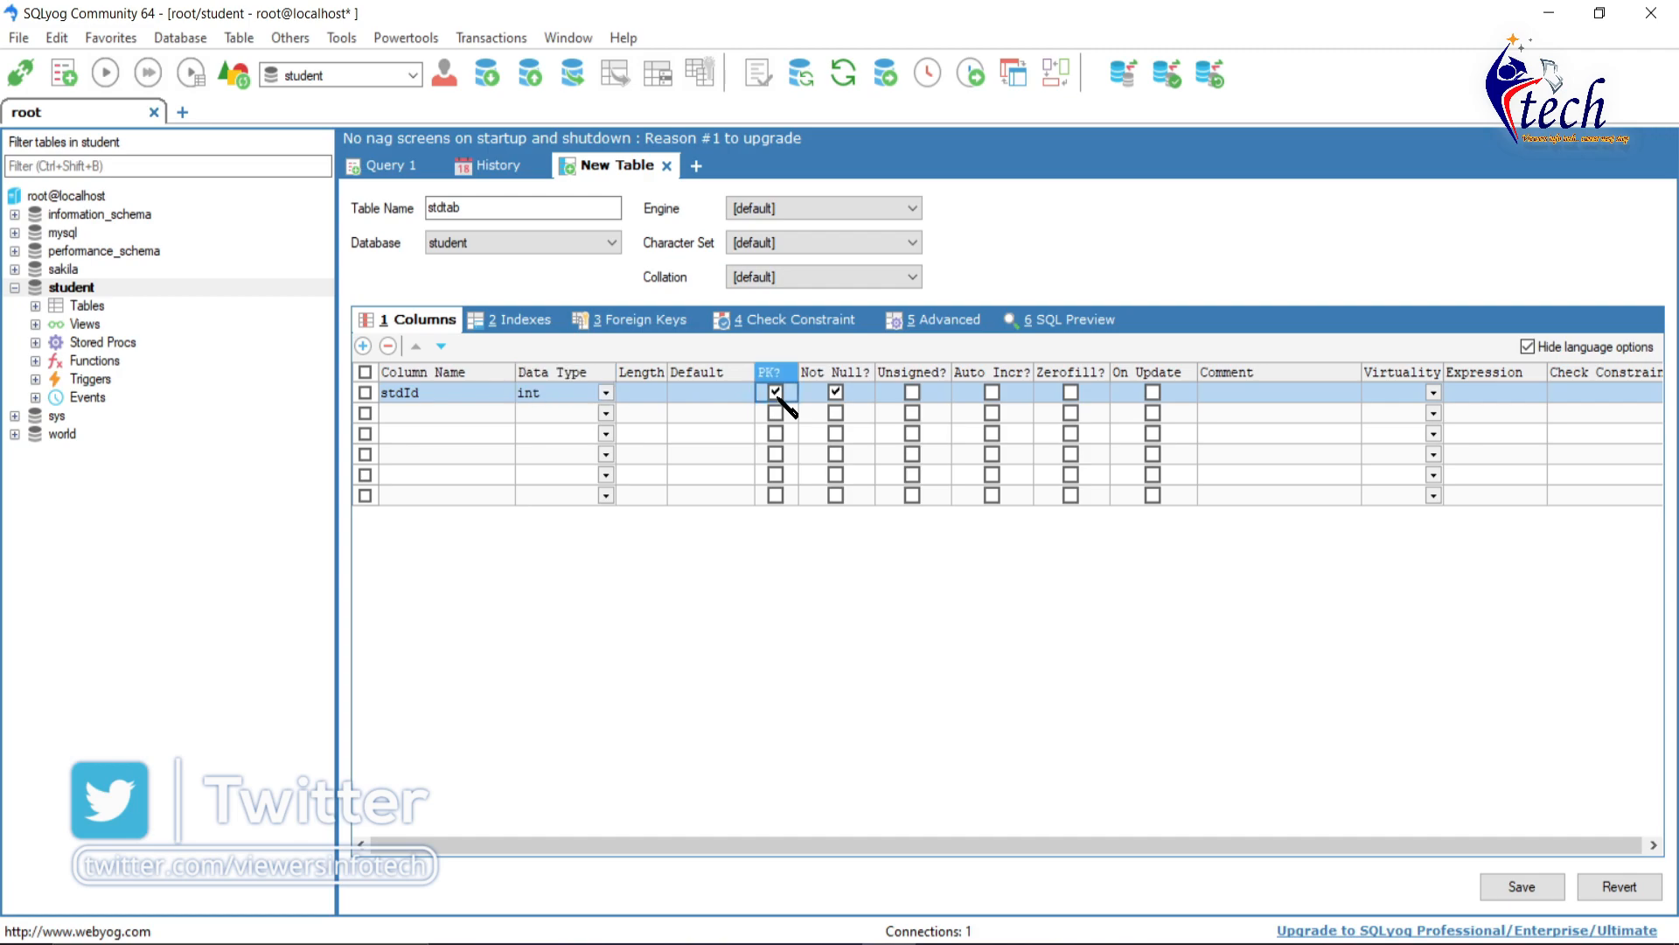
- Add a second column stdName of type varchar with length 20
click(453, 413)
text(ste)
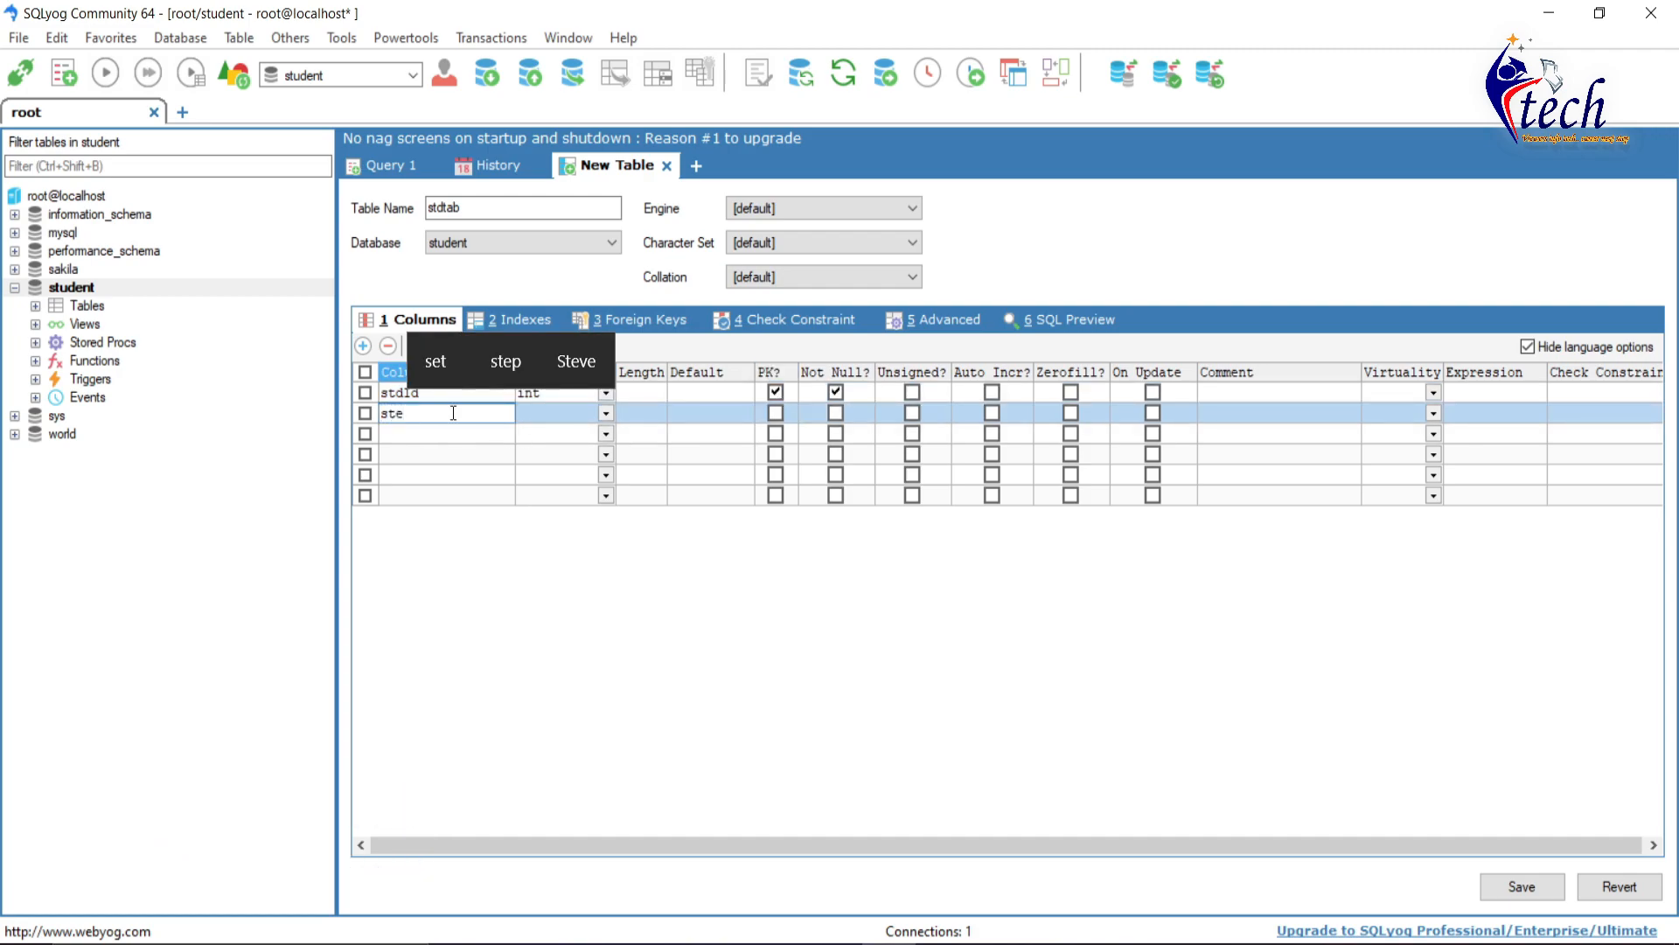
key(BackSpace)
text(dNam)
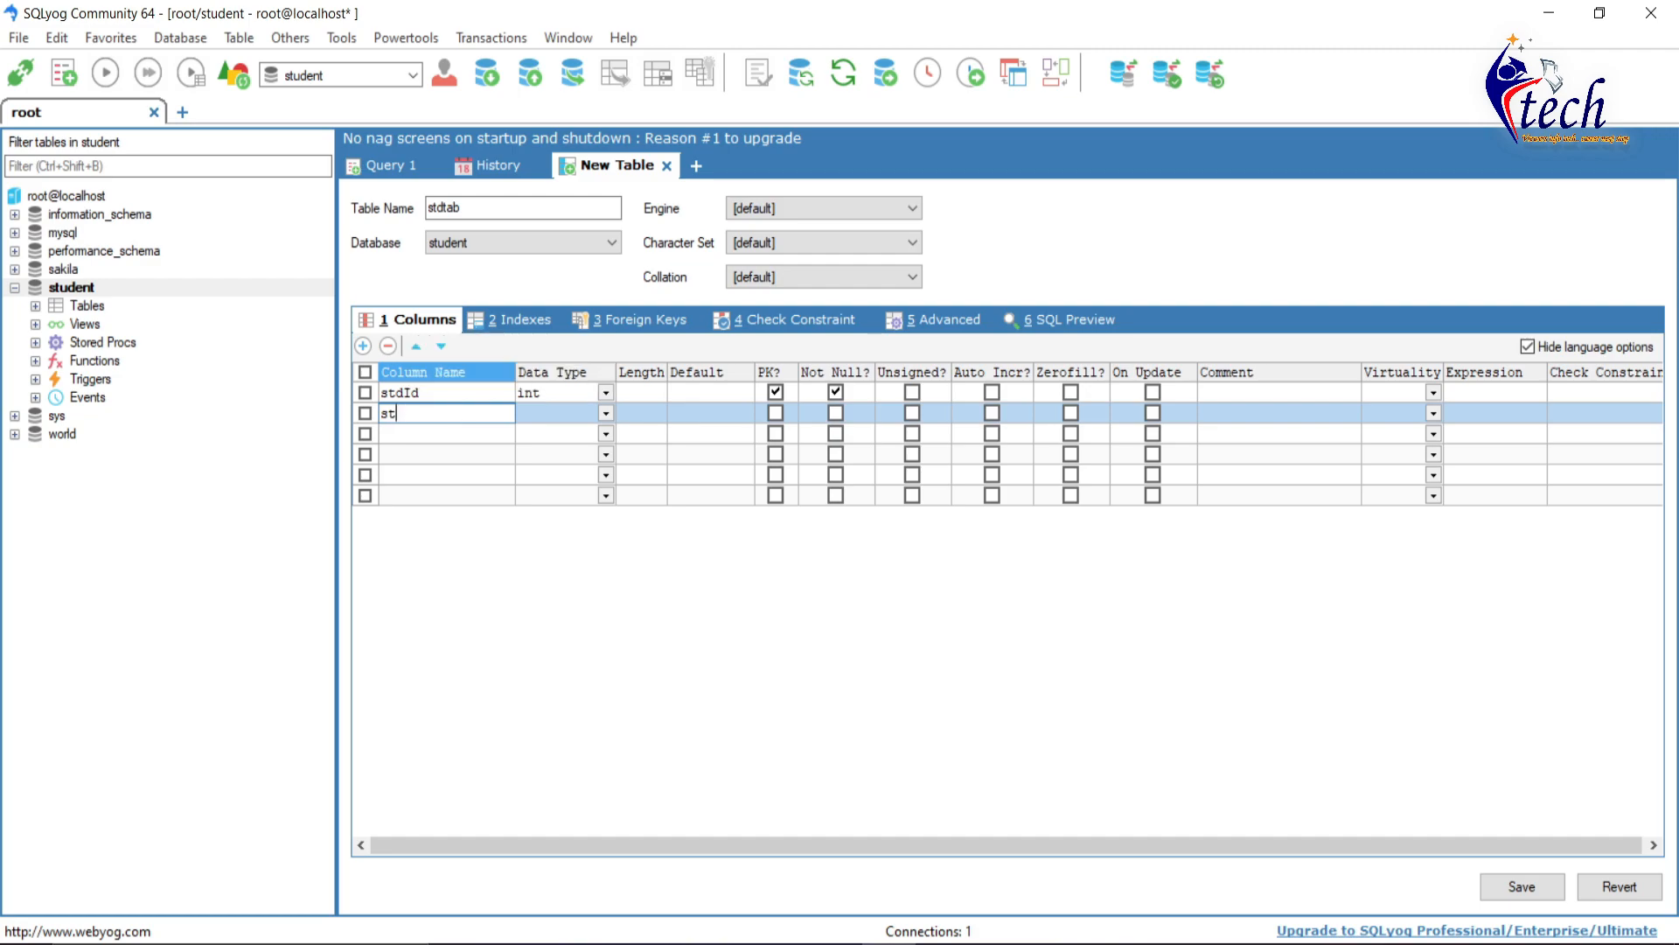
text(e)
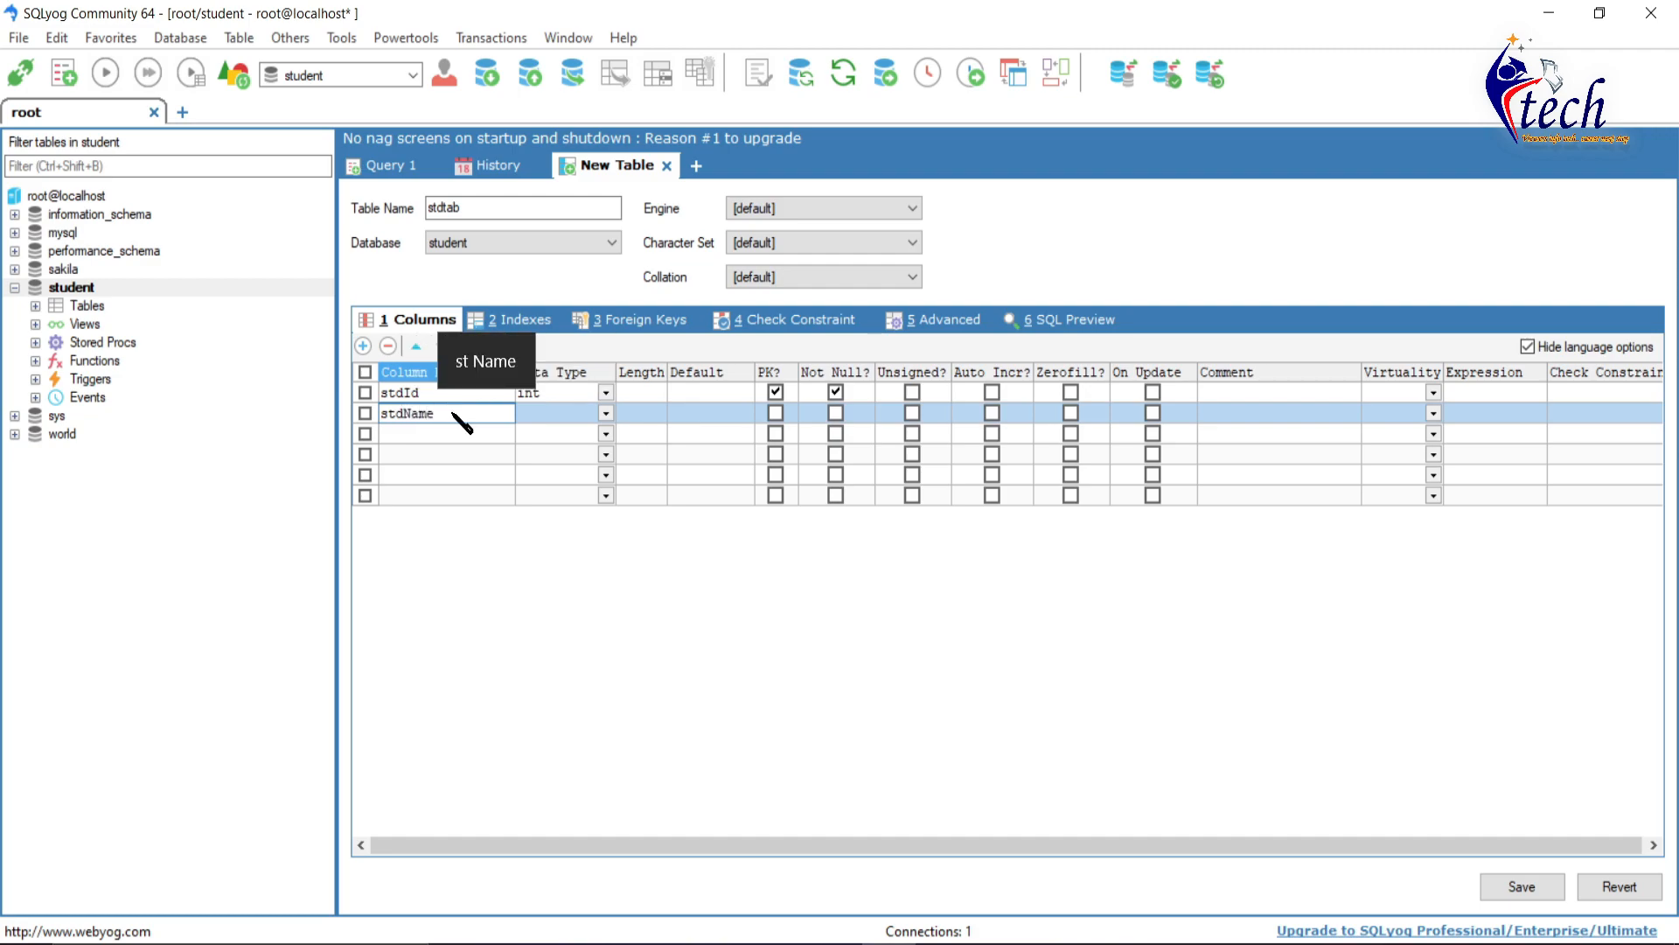
key(Tab)
text(varcha)
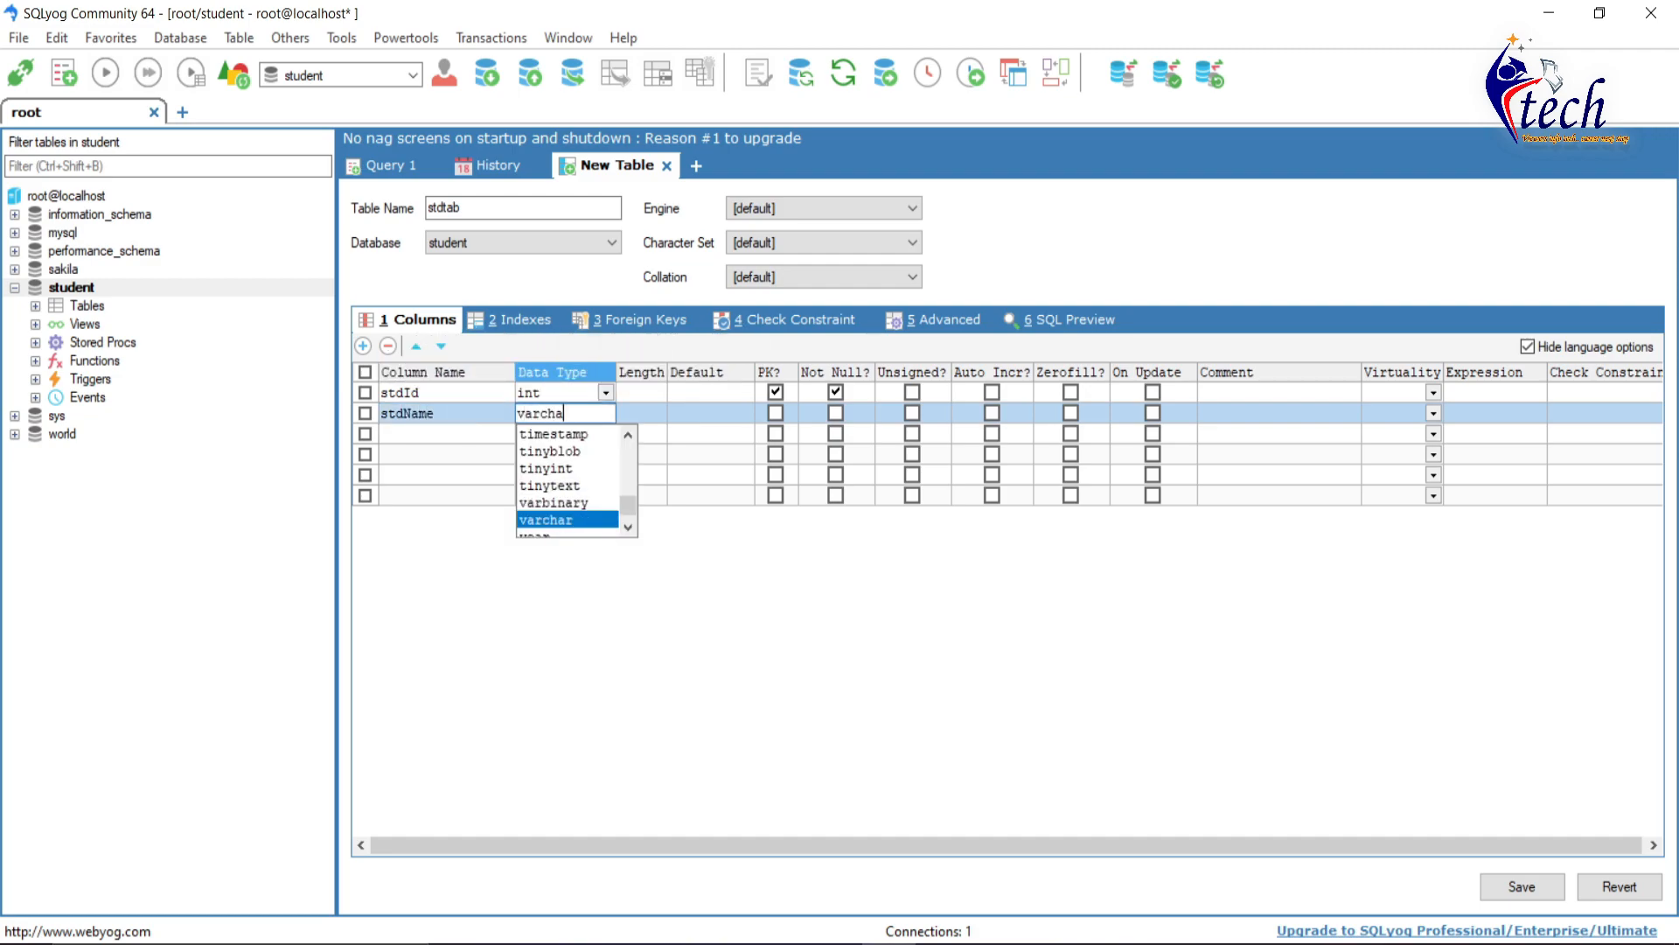
key(Tab)
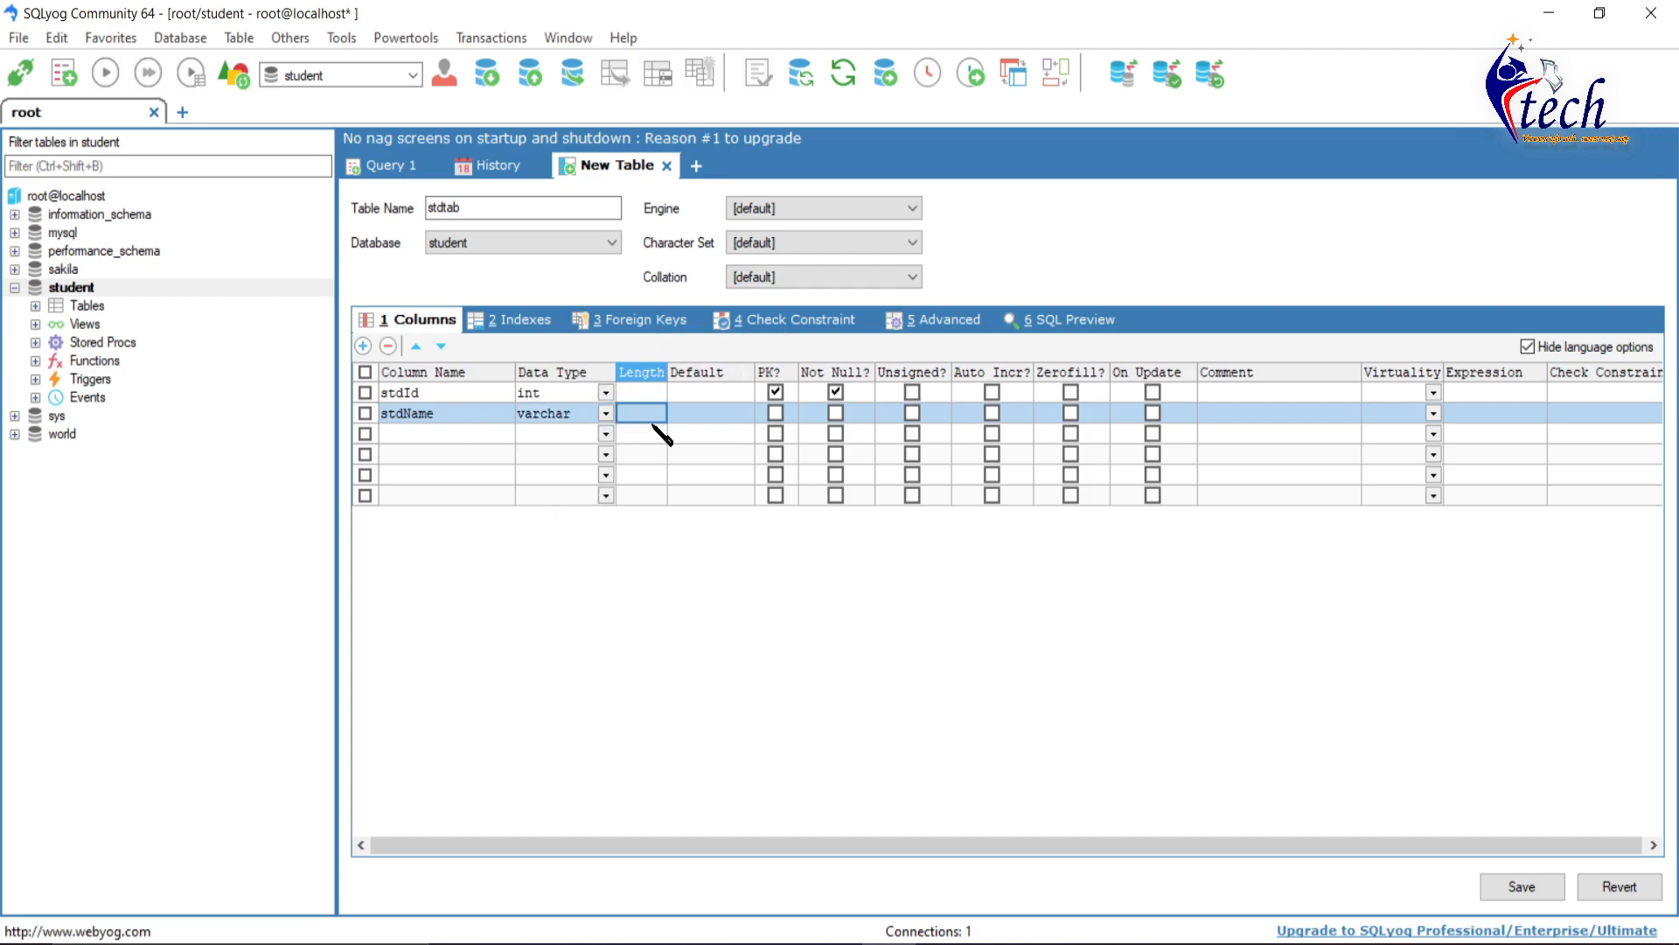
text(20)
click(652, 395)
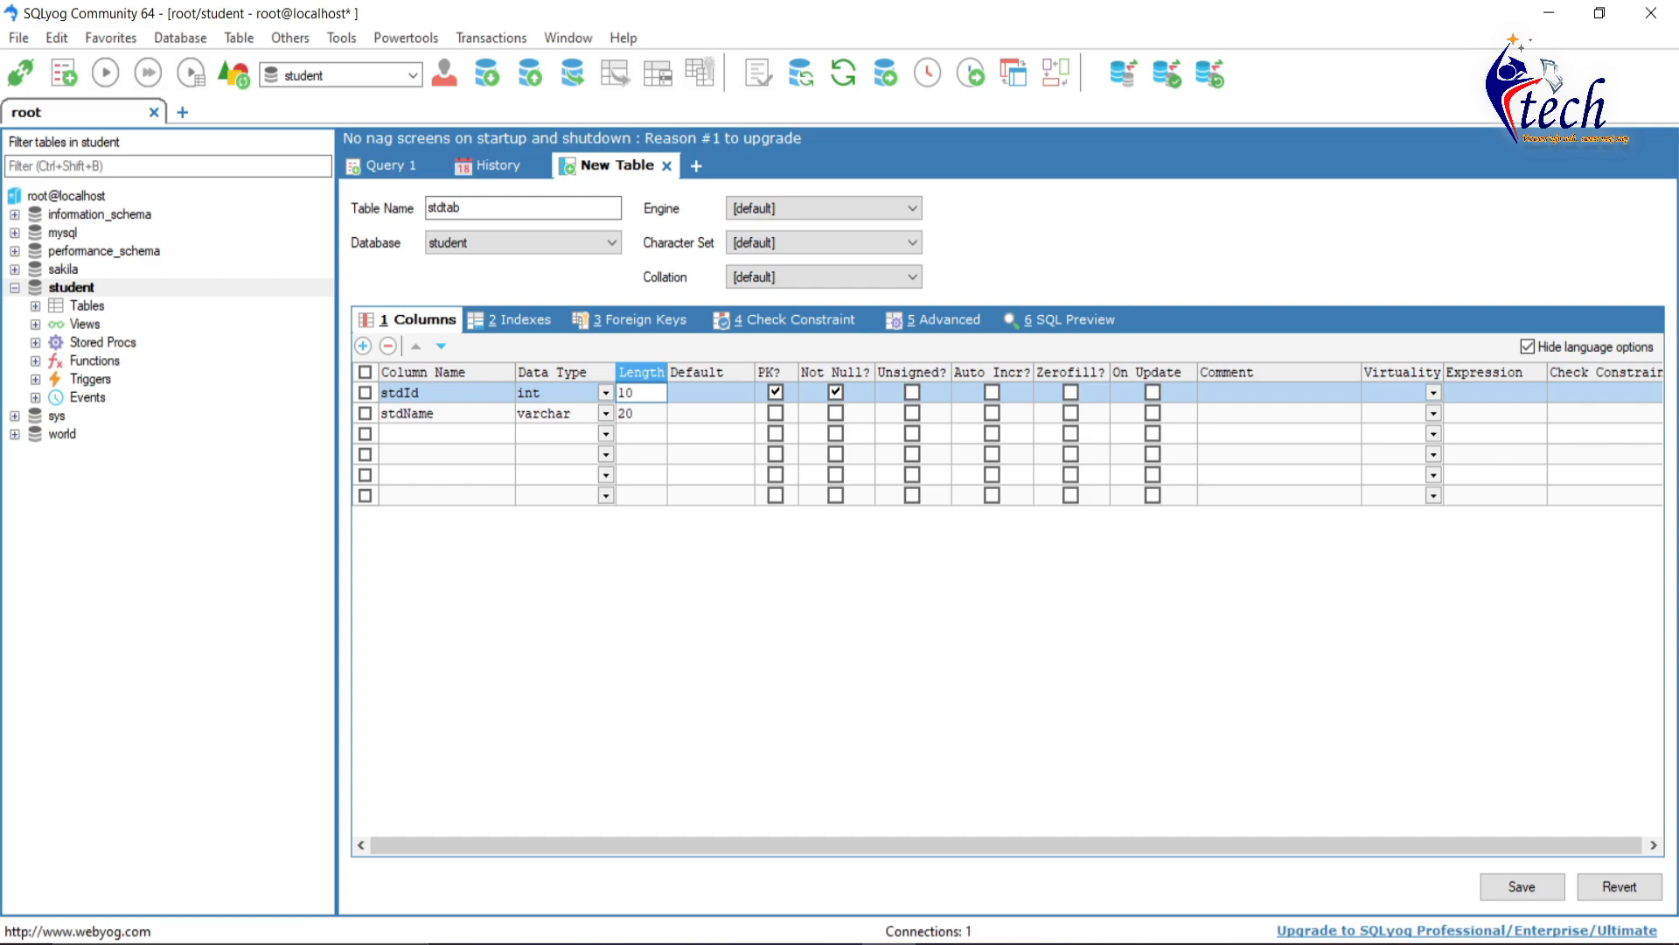
- Add column stdFee of type double, save stdtab and decline creating more tables
click(442, 433)
text(std)
text(Fee)
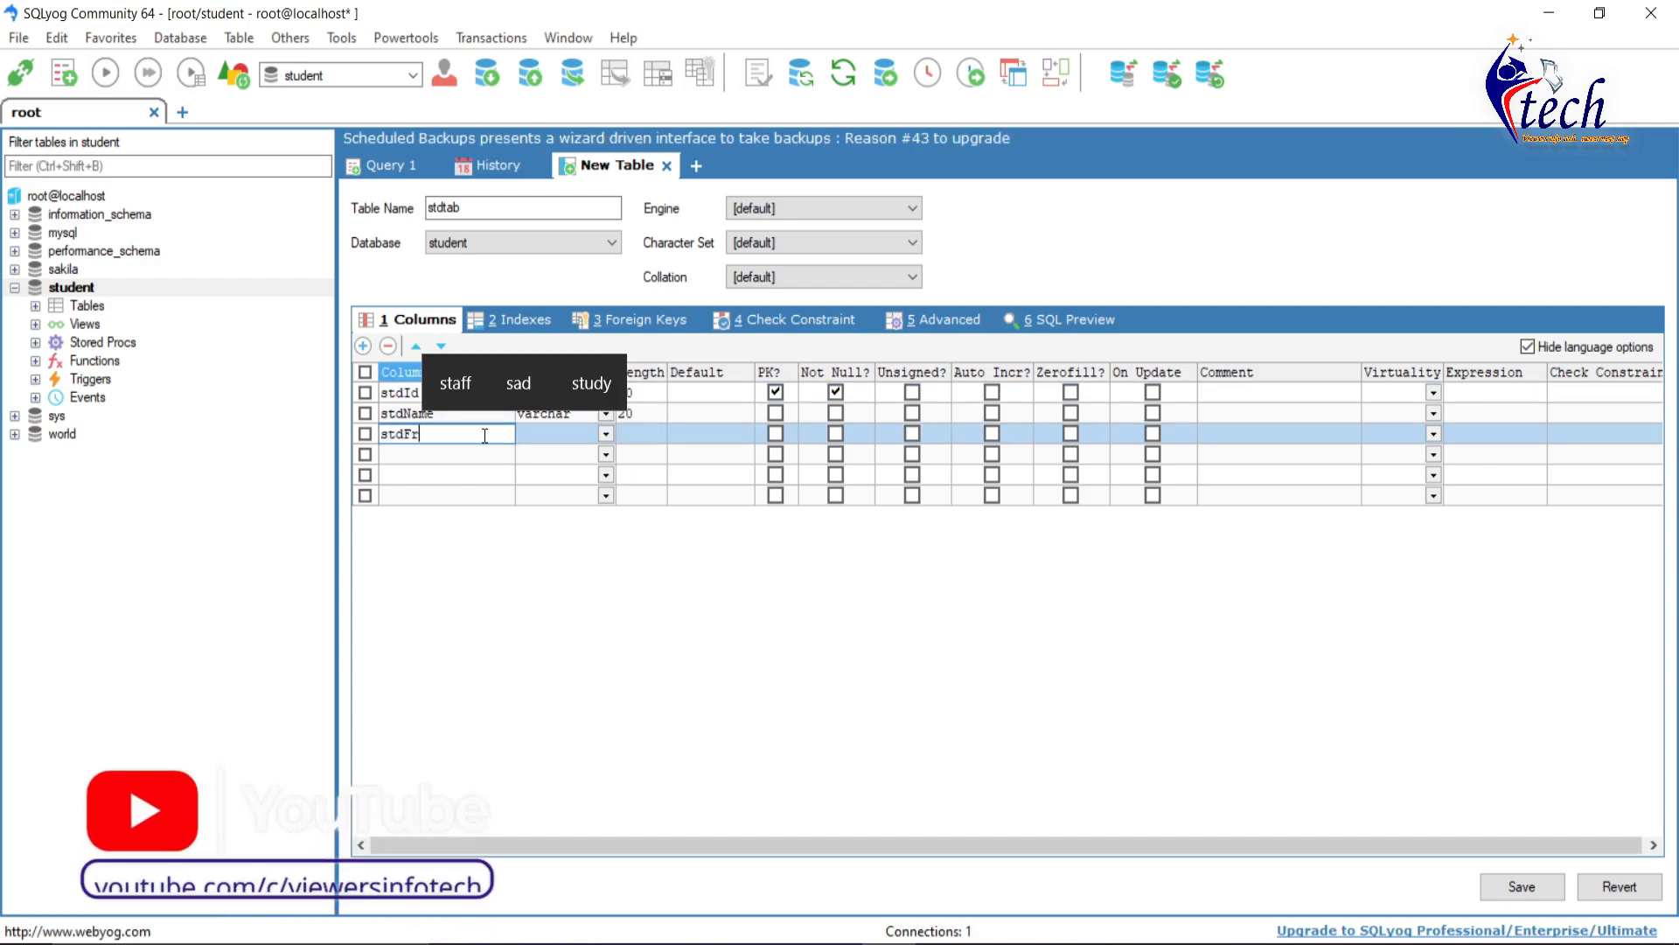
click(547, 441)
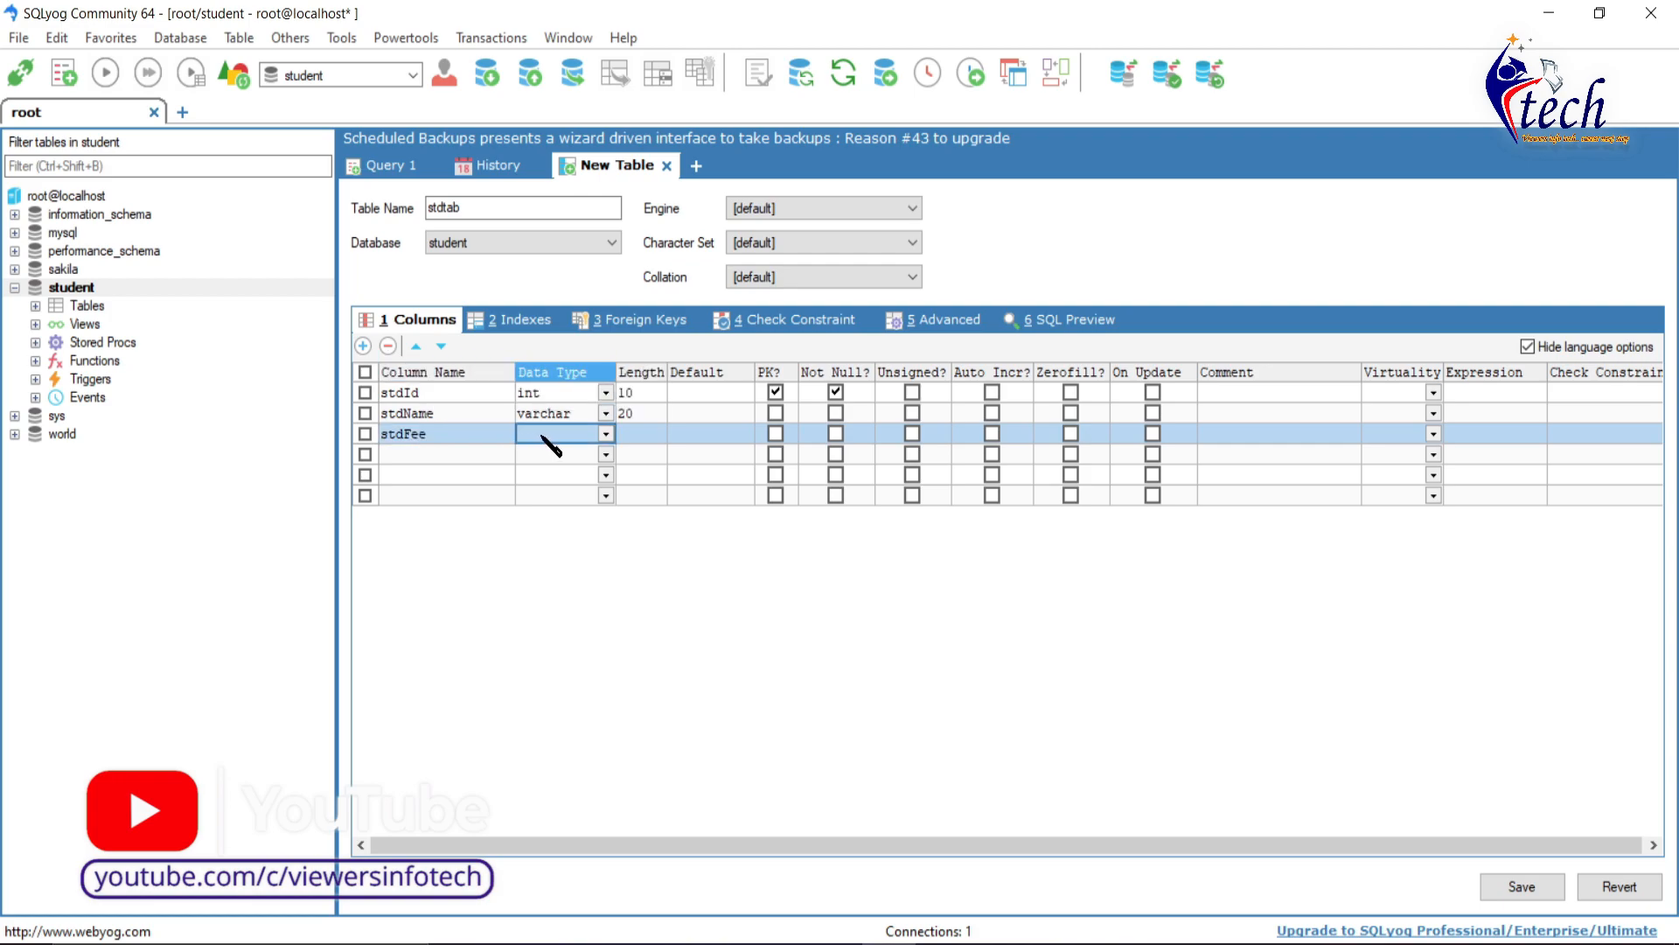
text(doub)
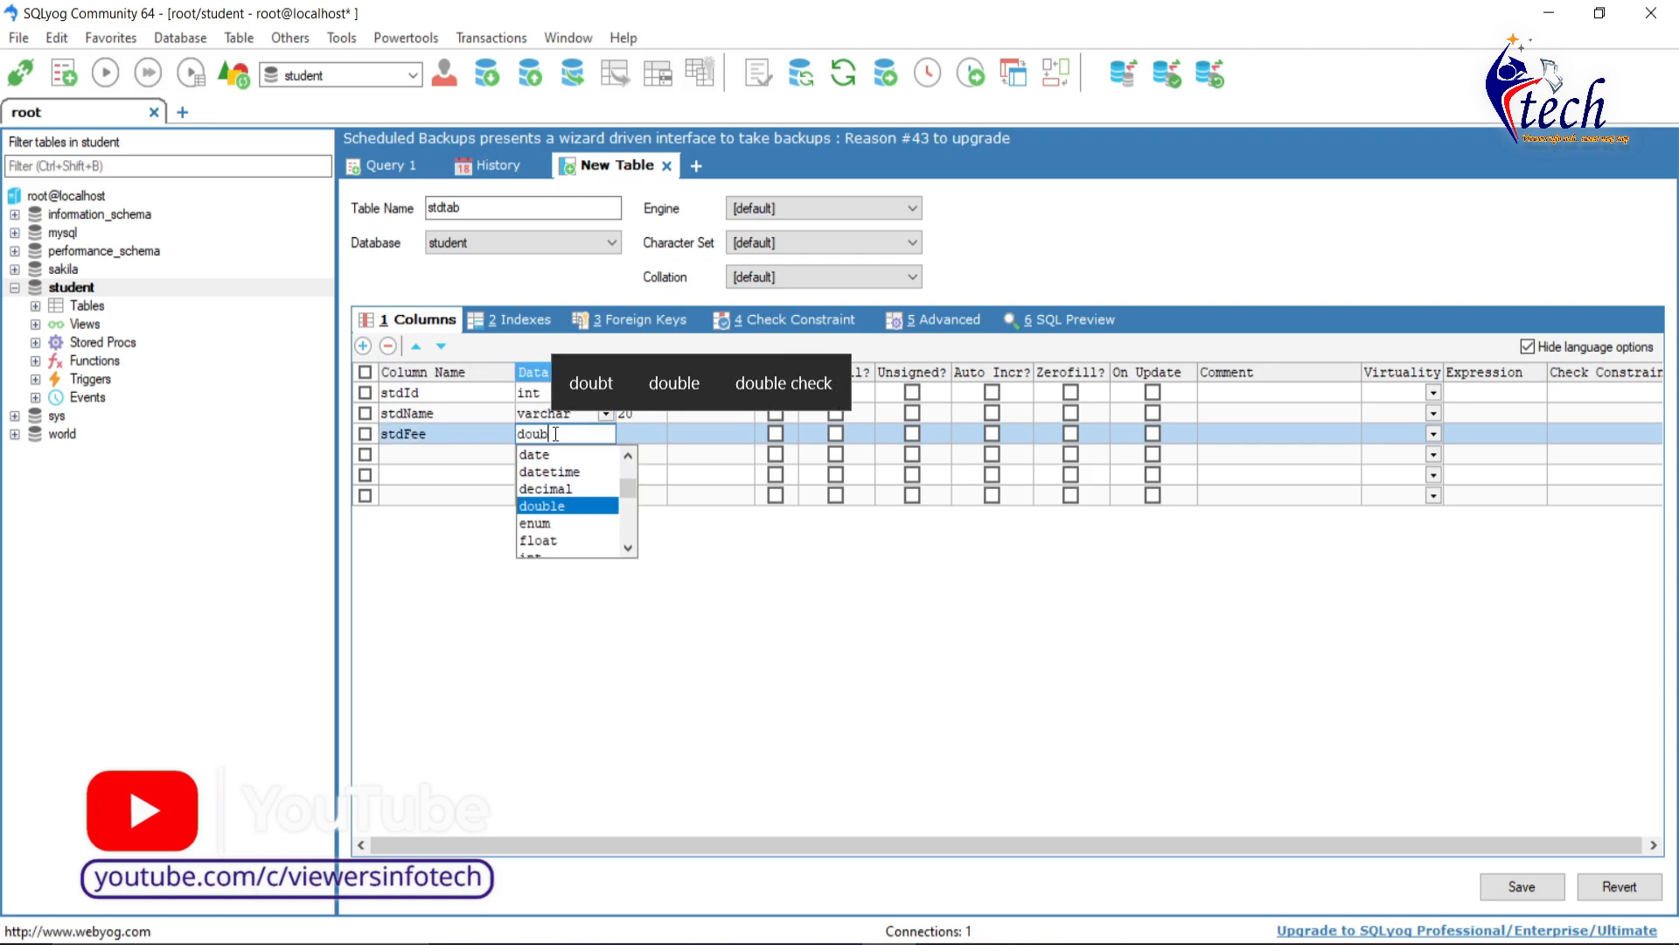
key(Tab)
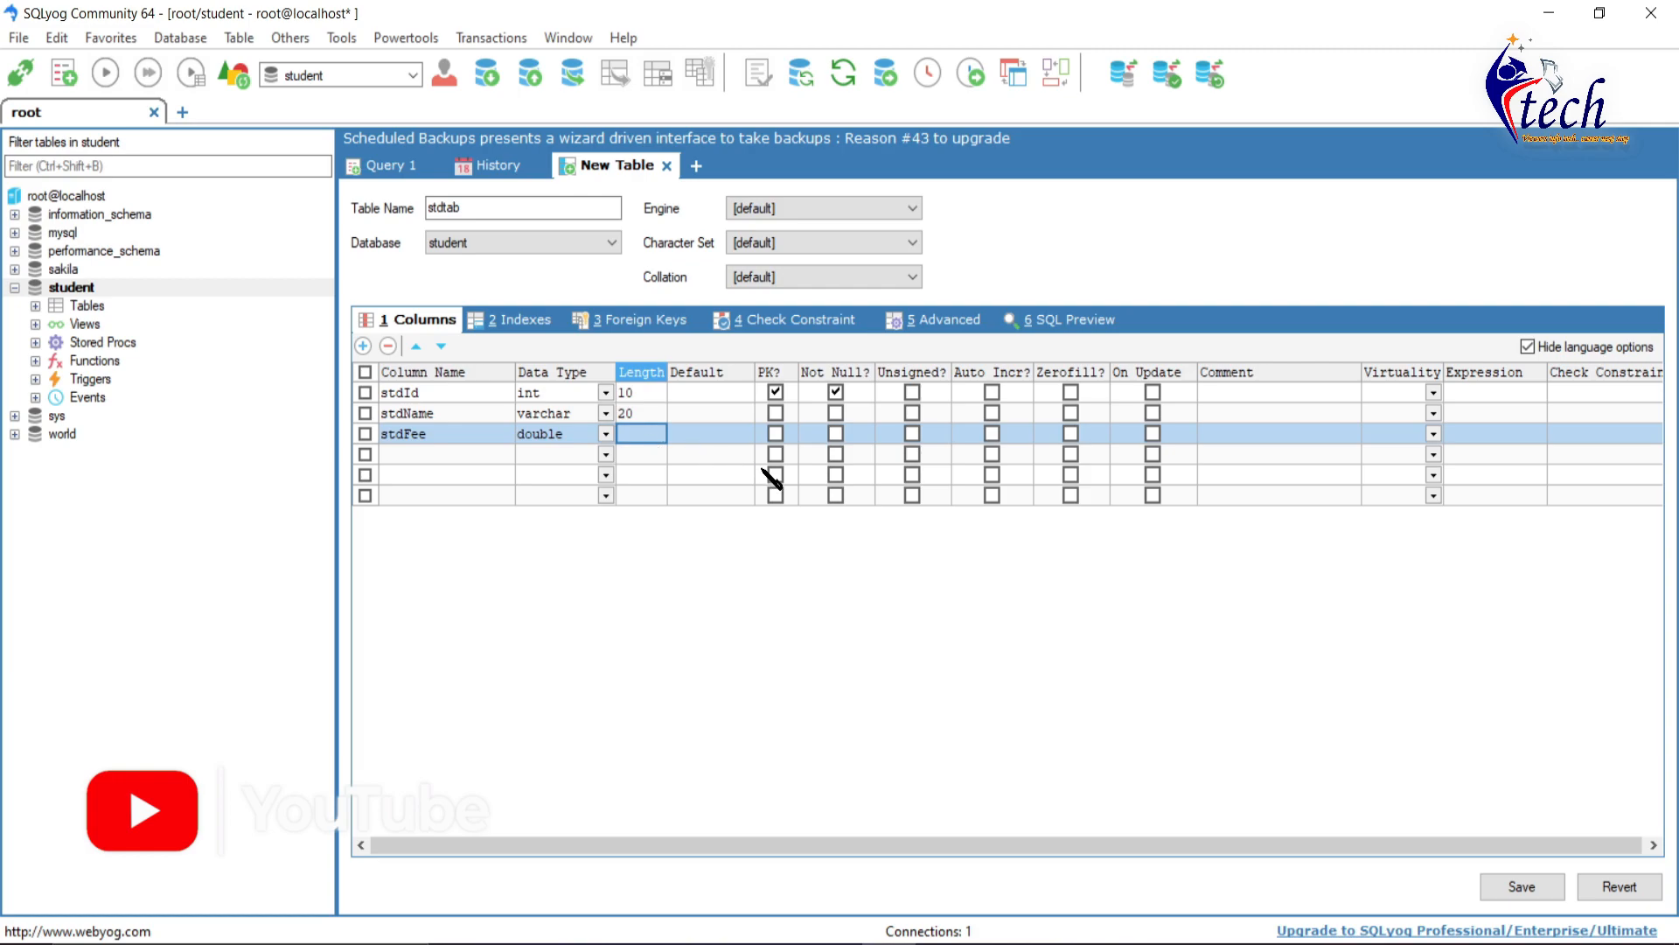
click(1531, 893)
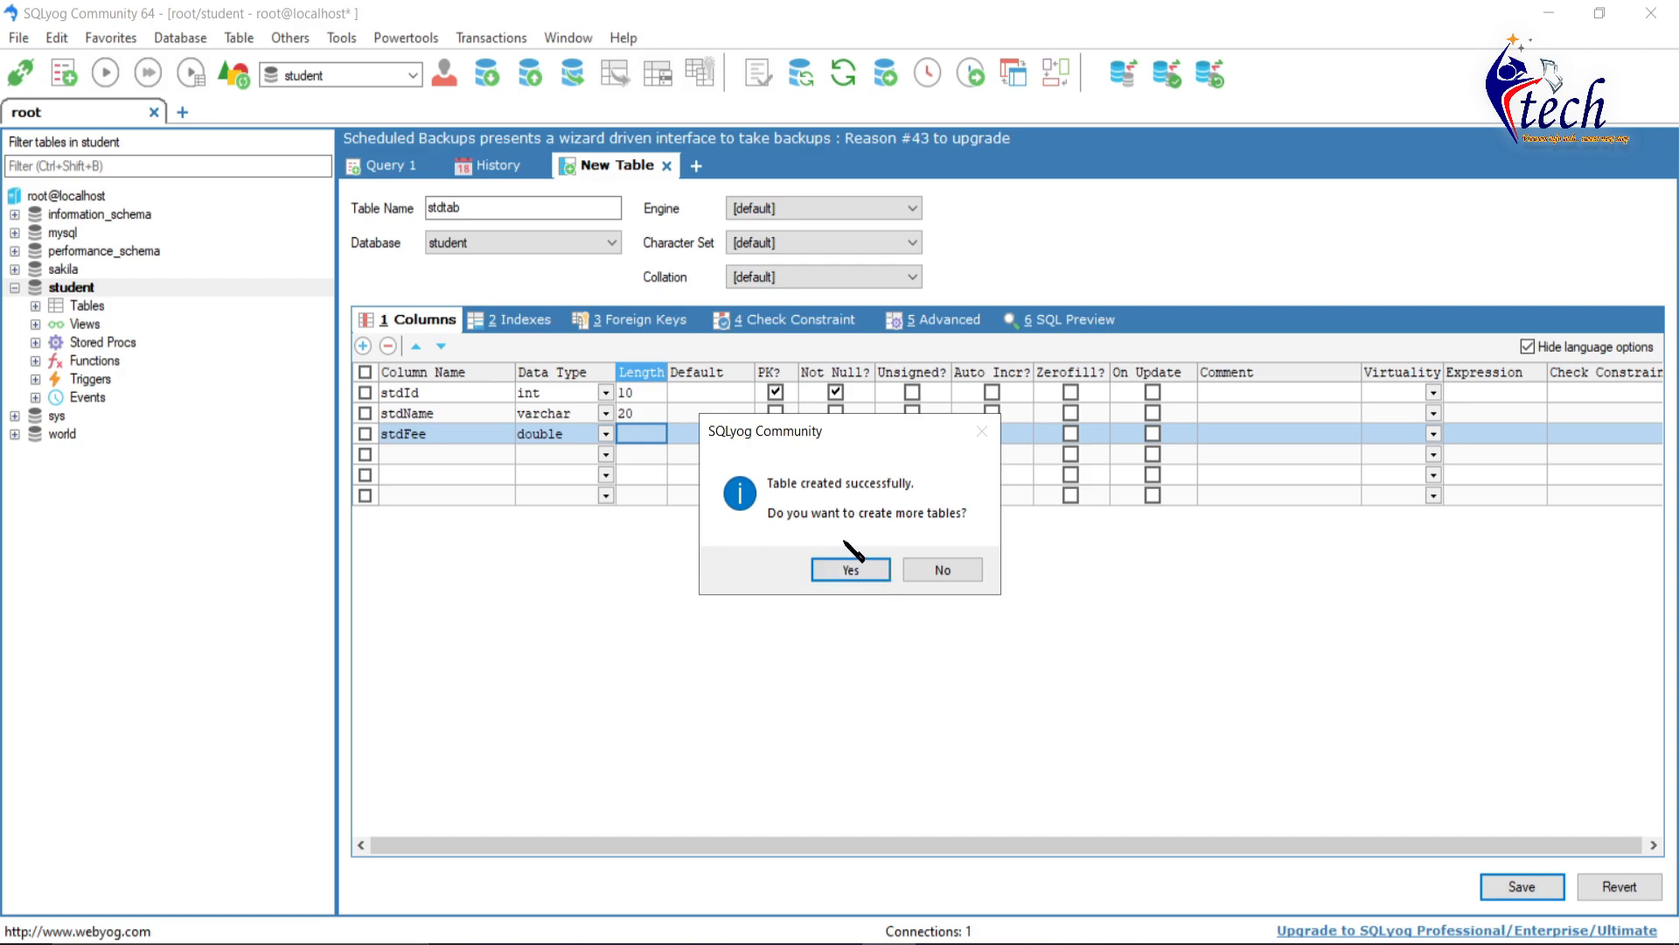
click(945, 570)
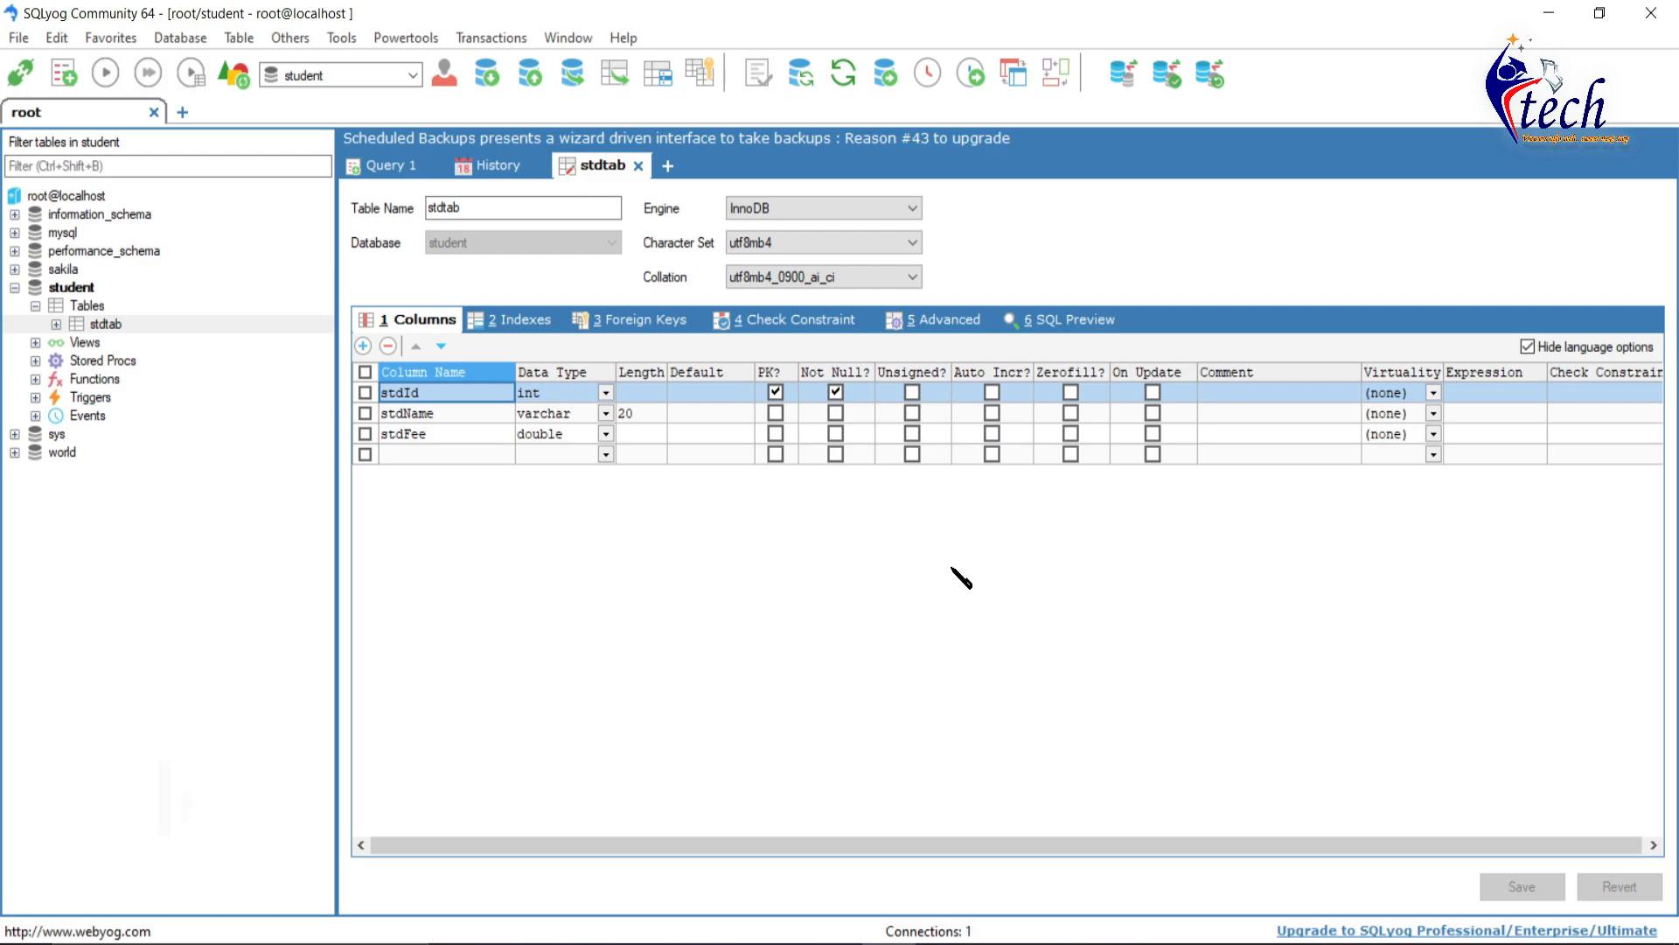
- Close the stdtab design and History tabs and select the stdtab table
click(641, 165)
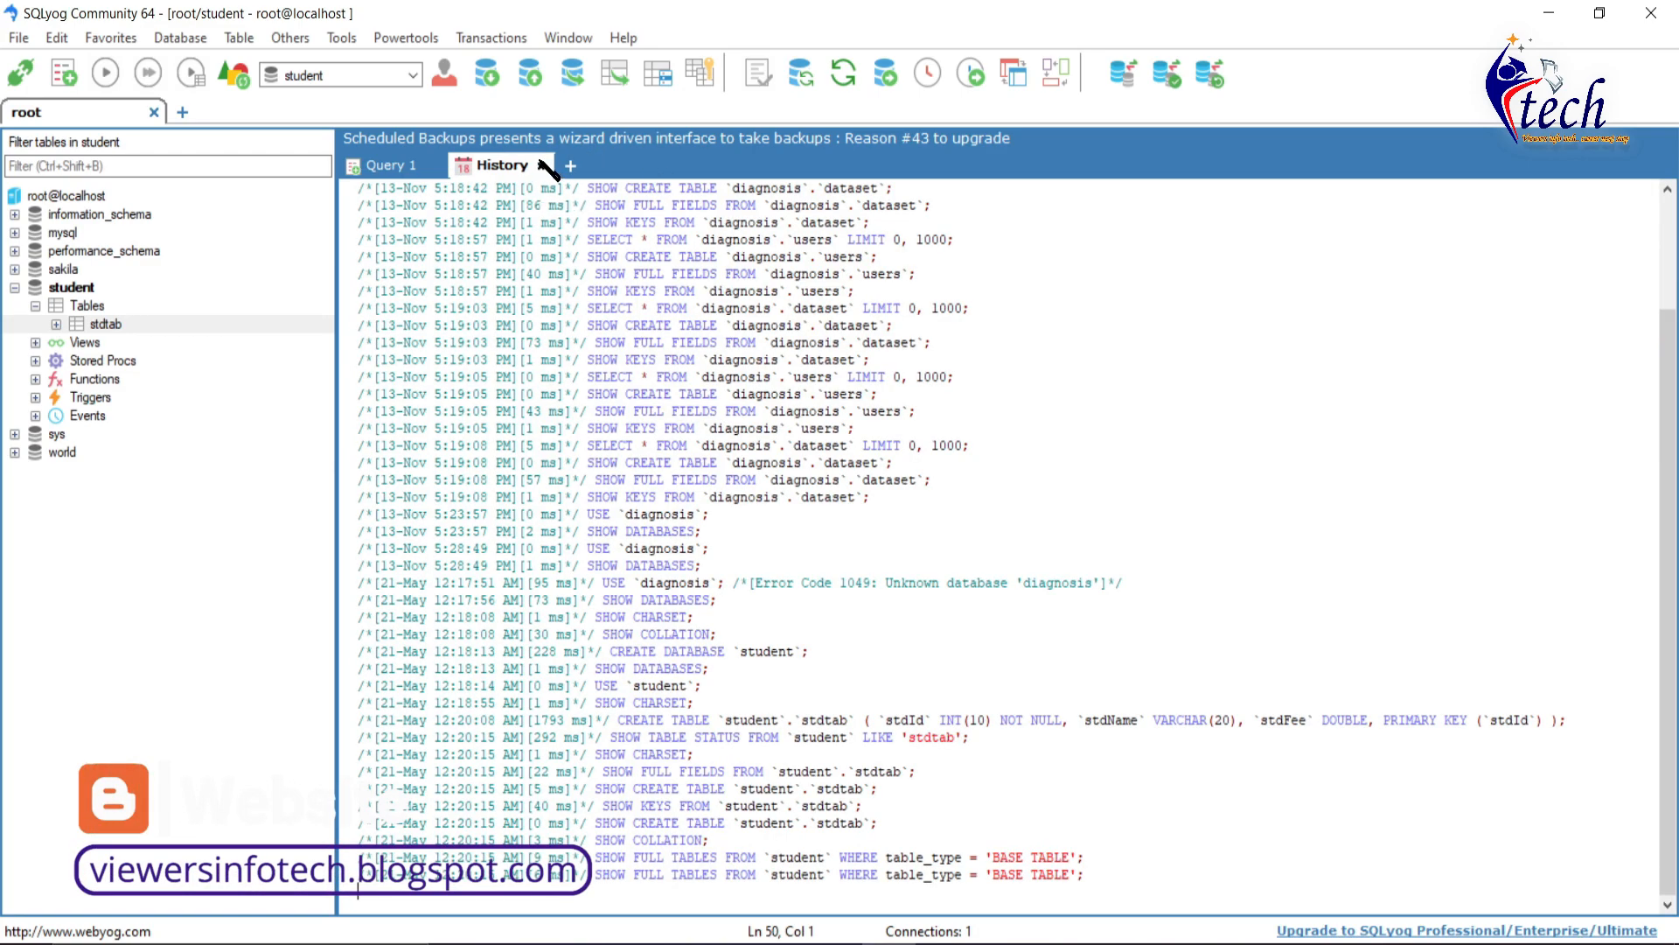
click(546, 165)
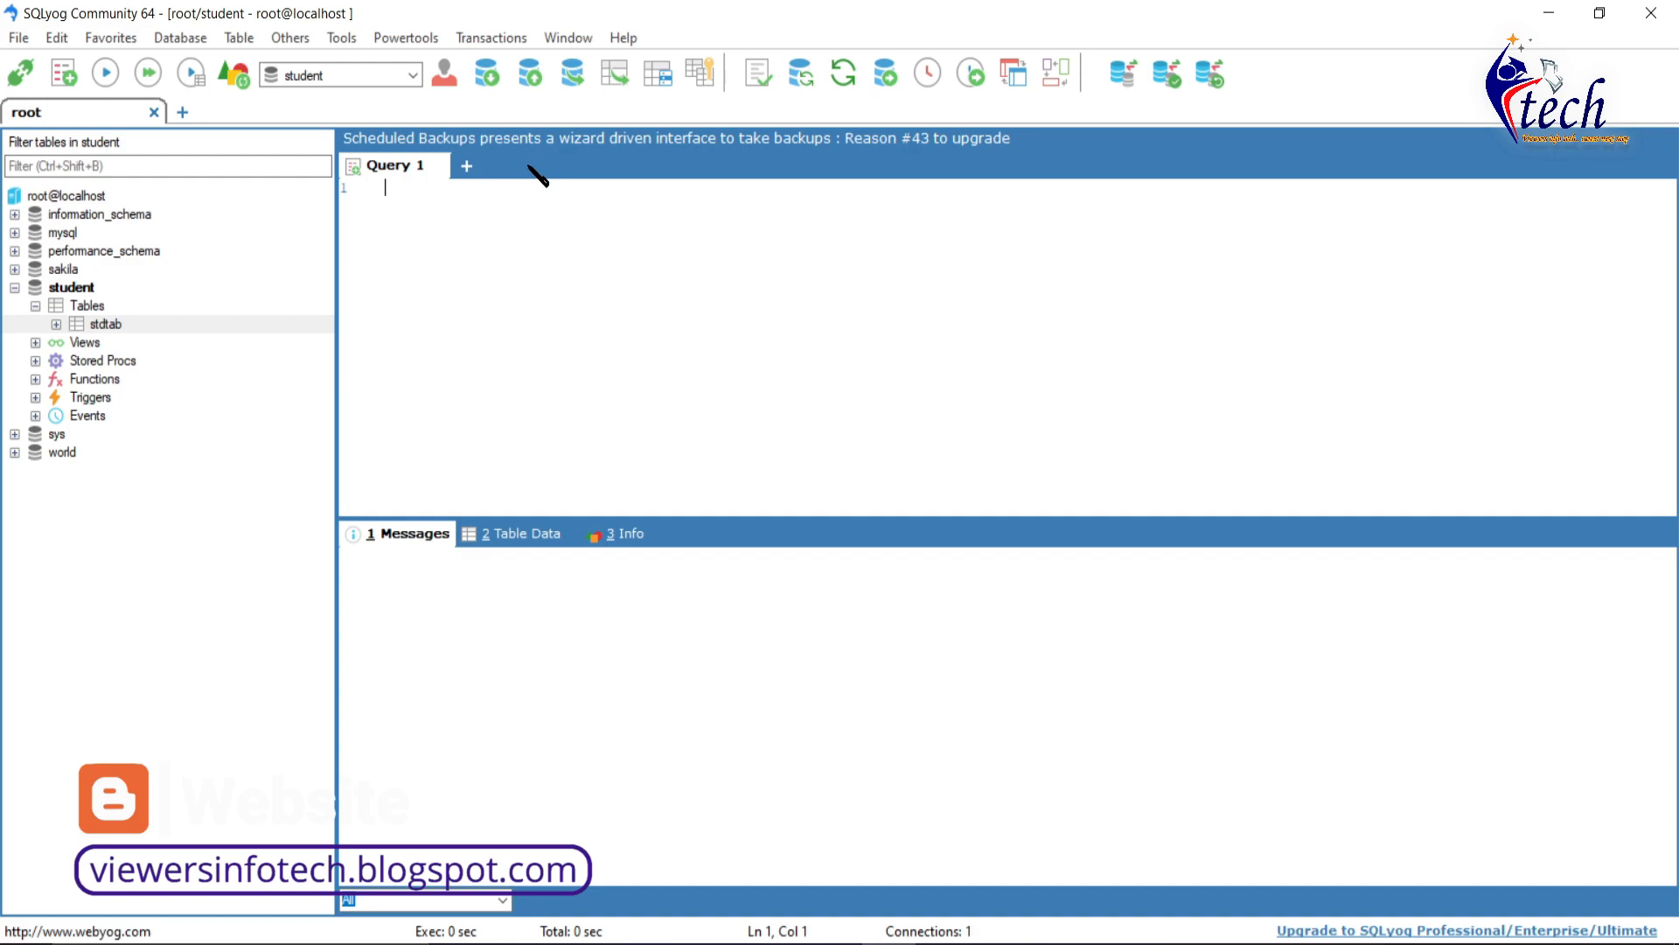
click(123, 322)
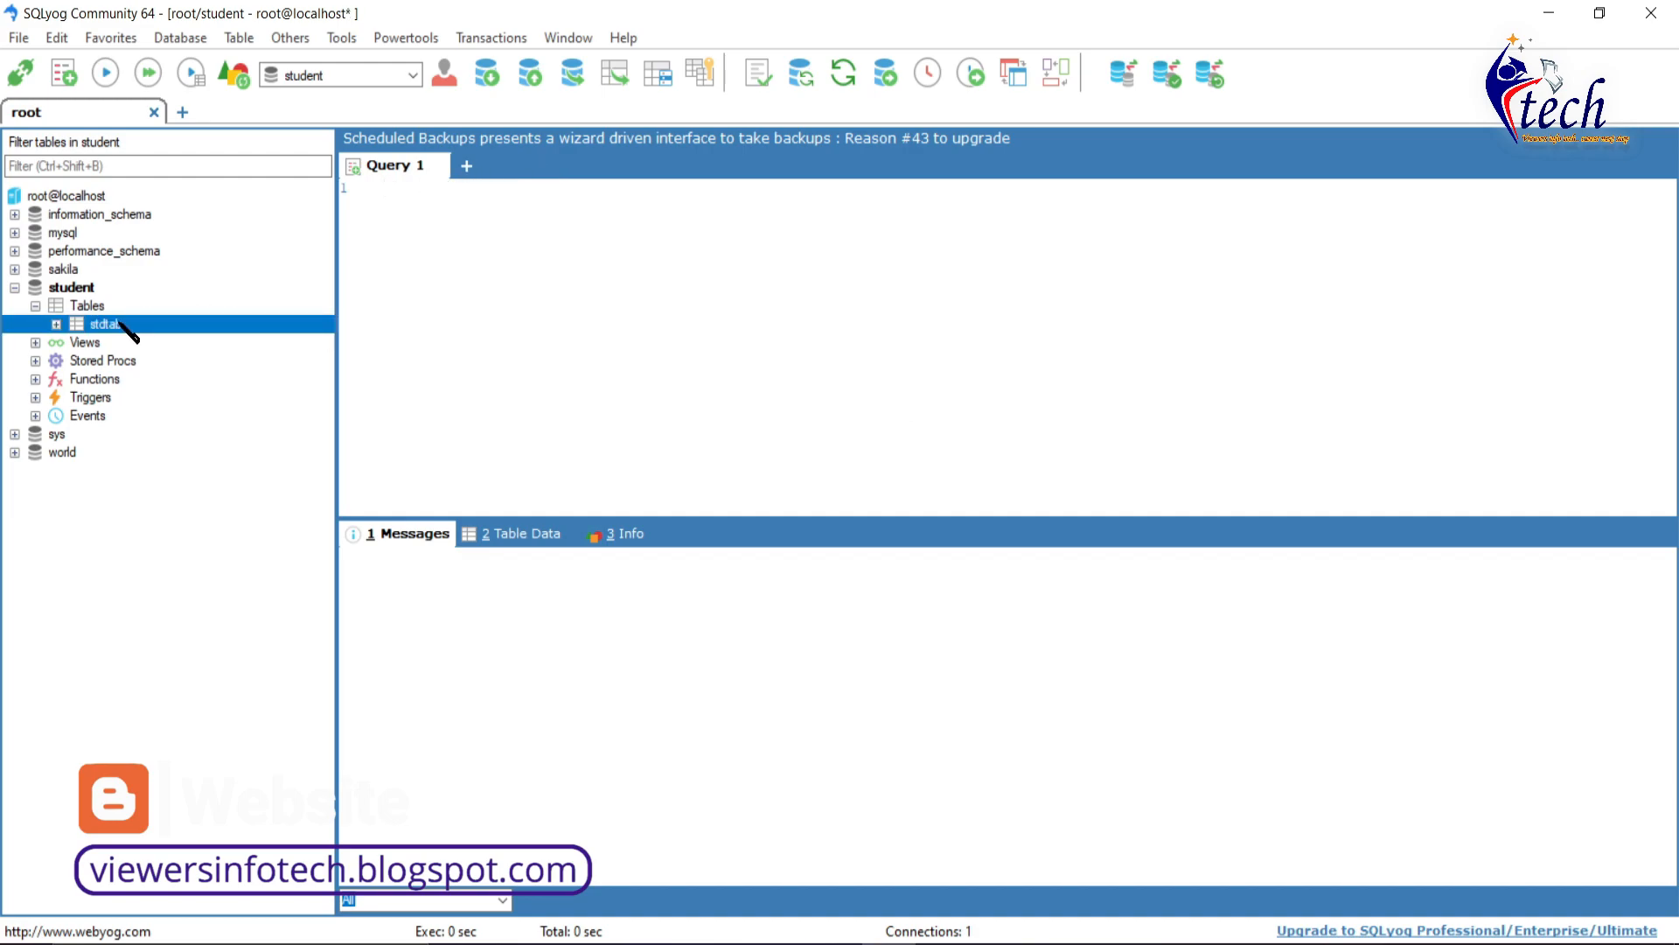
- Run 'select *from stdtab;' in Query 1, returning columns stdId, stdName, stdFee with no rows
click(462, 270)
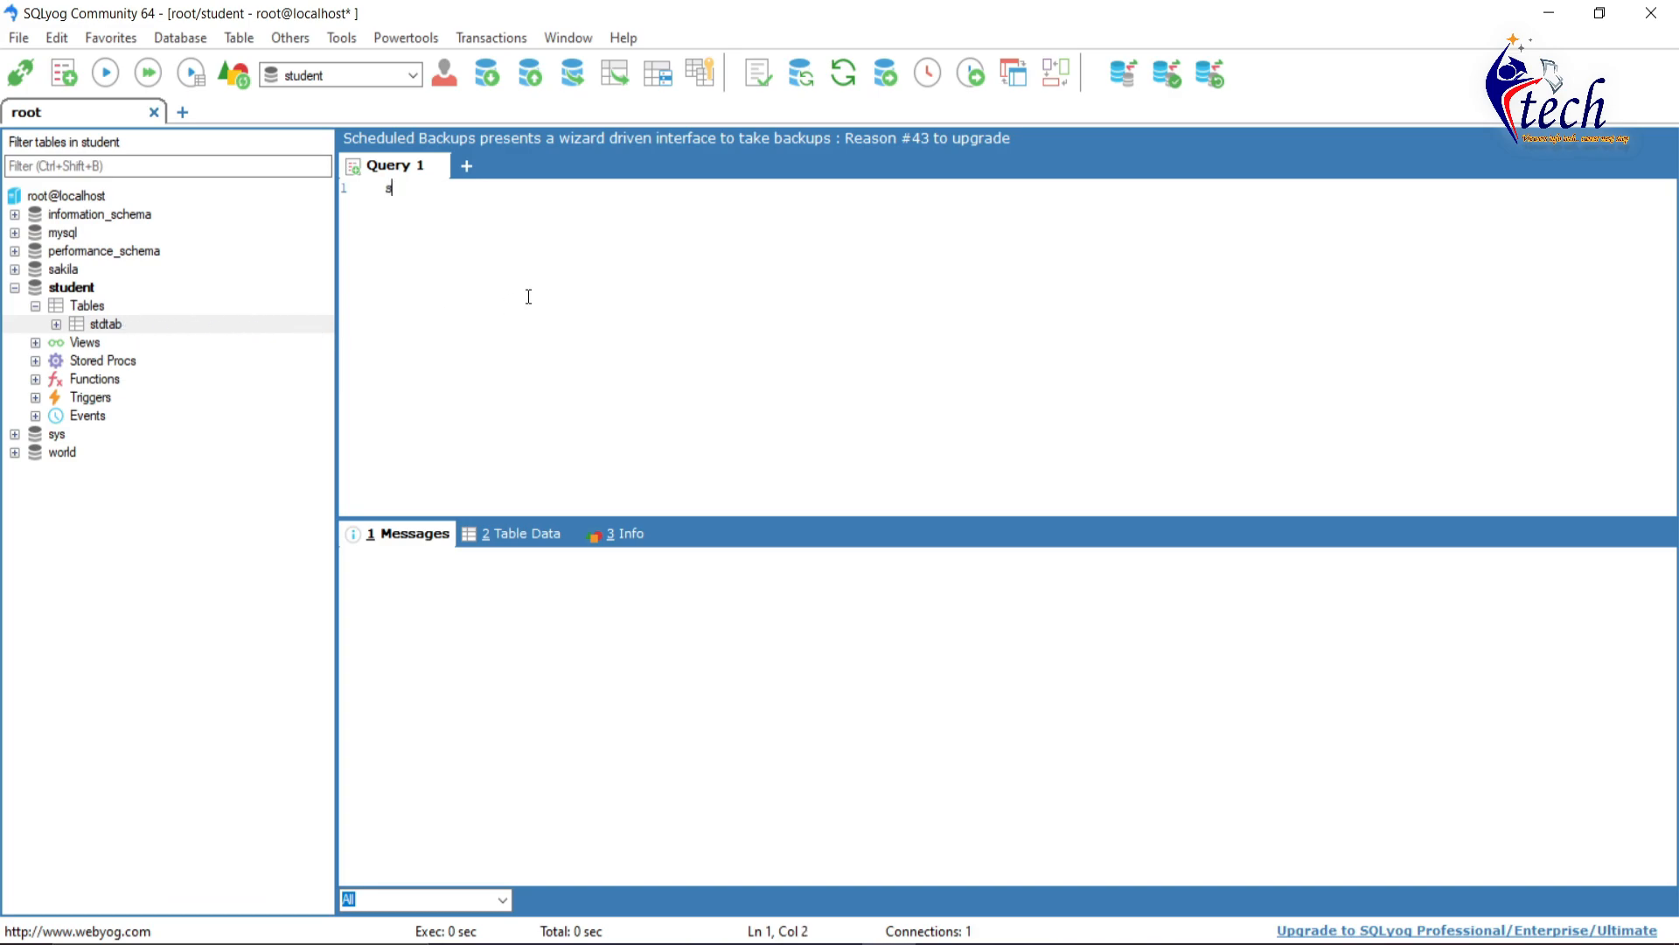
text(select *from stdtab;)
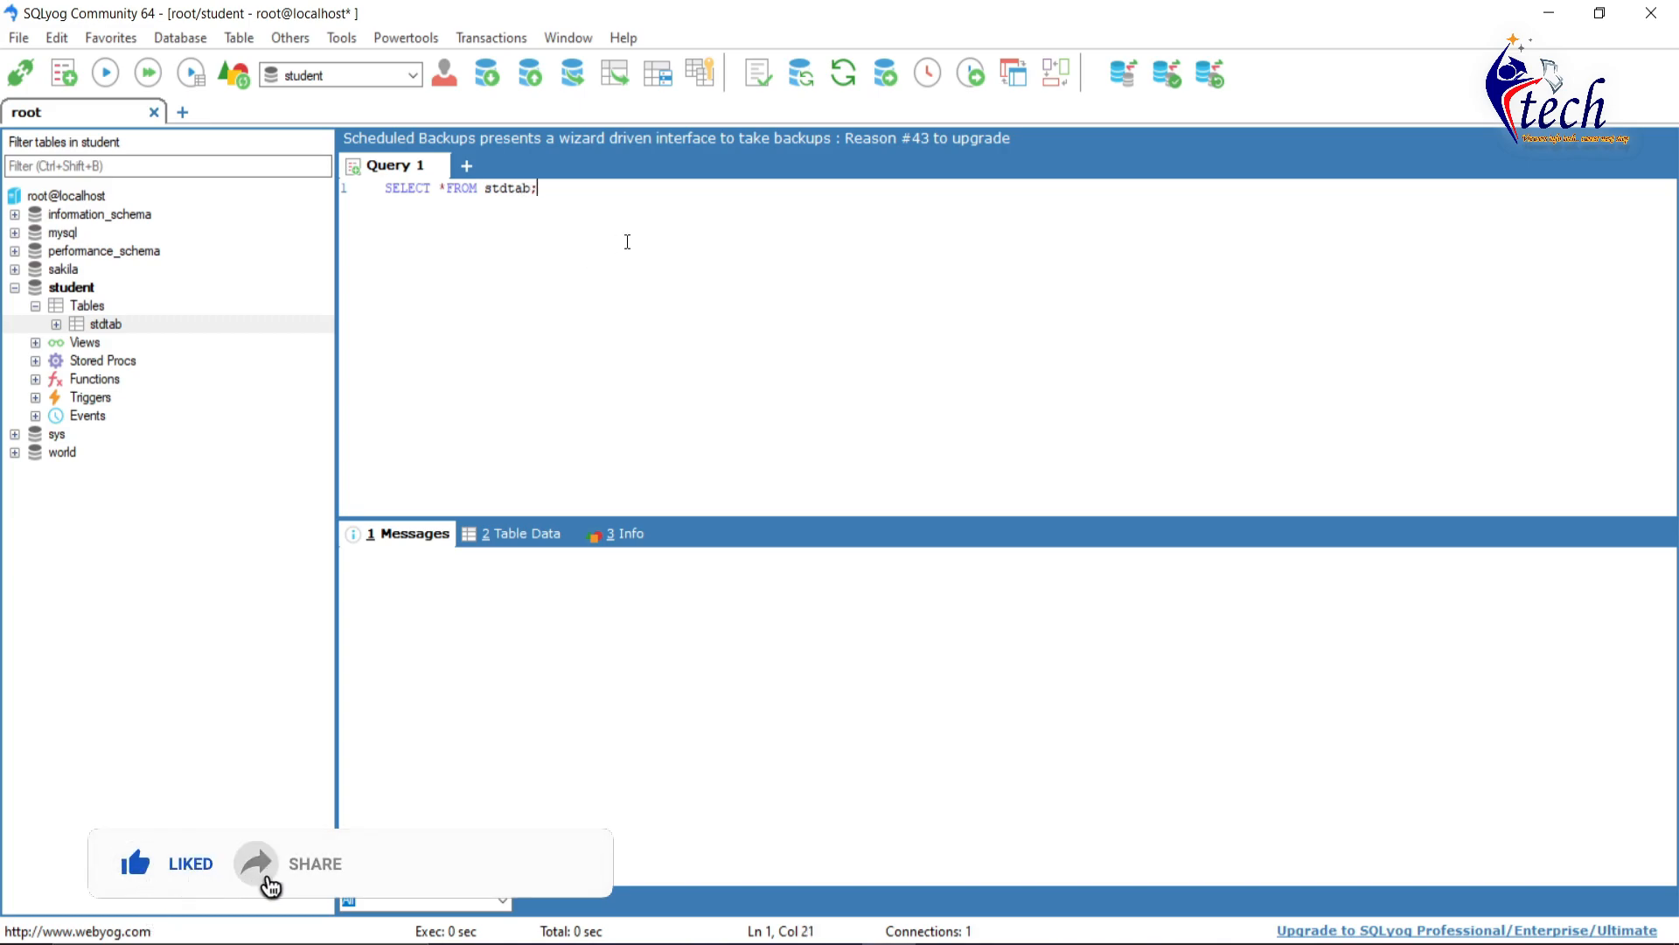
drag(538, 188, 366, 186)
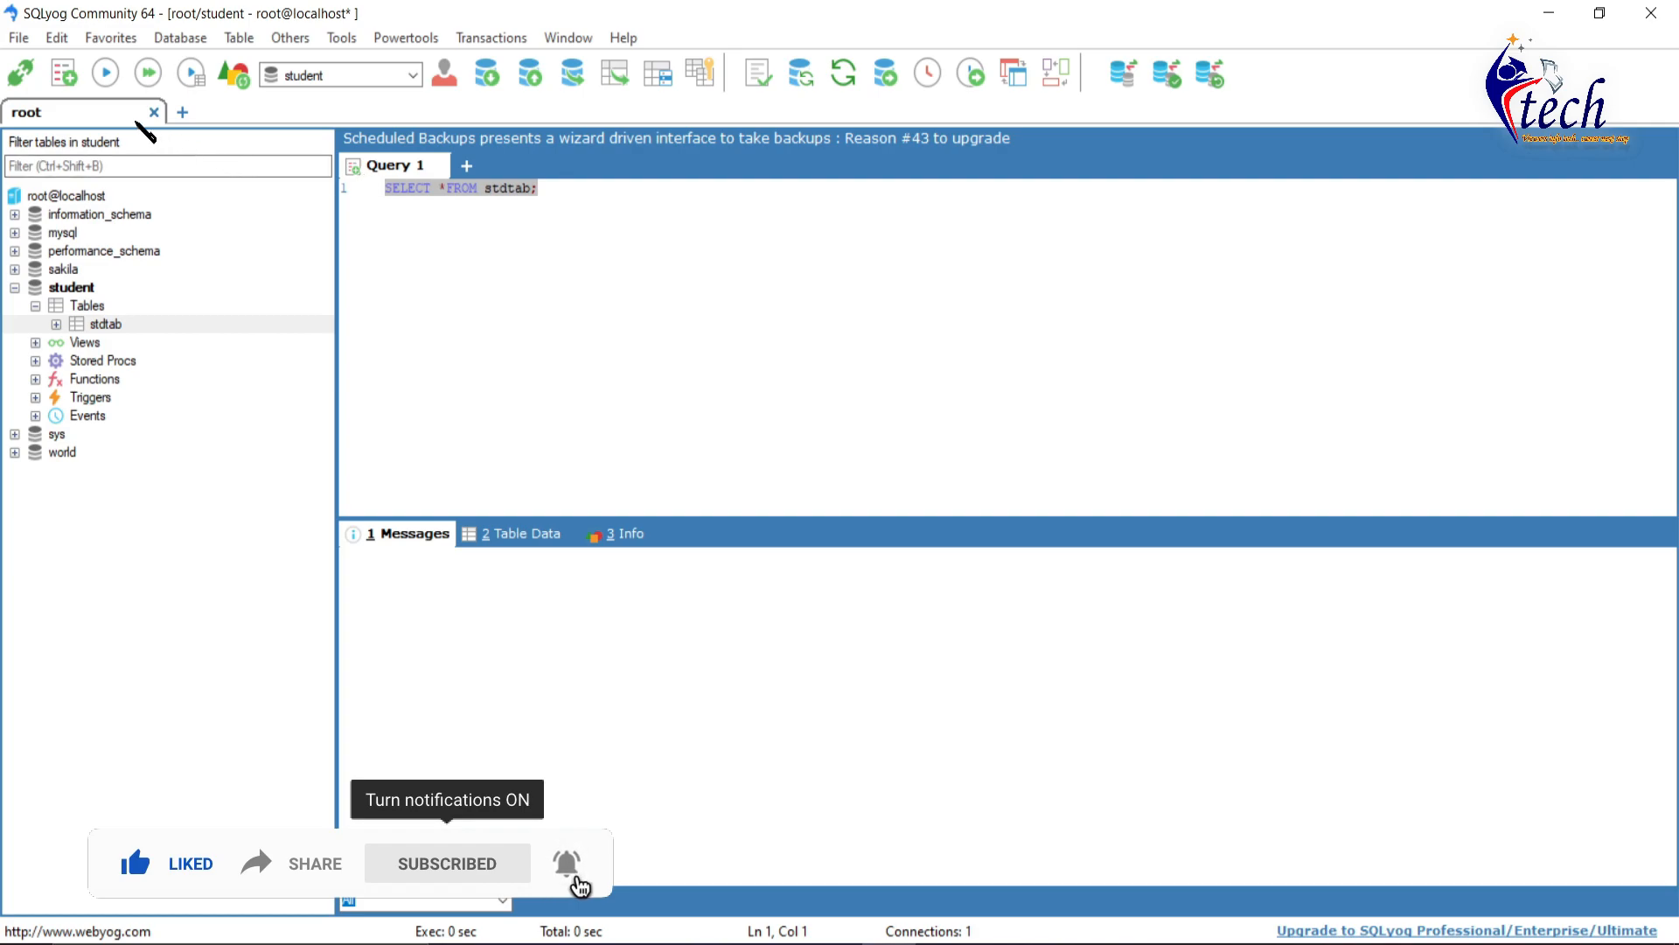
click(106, 75)
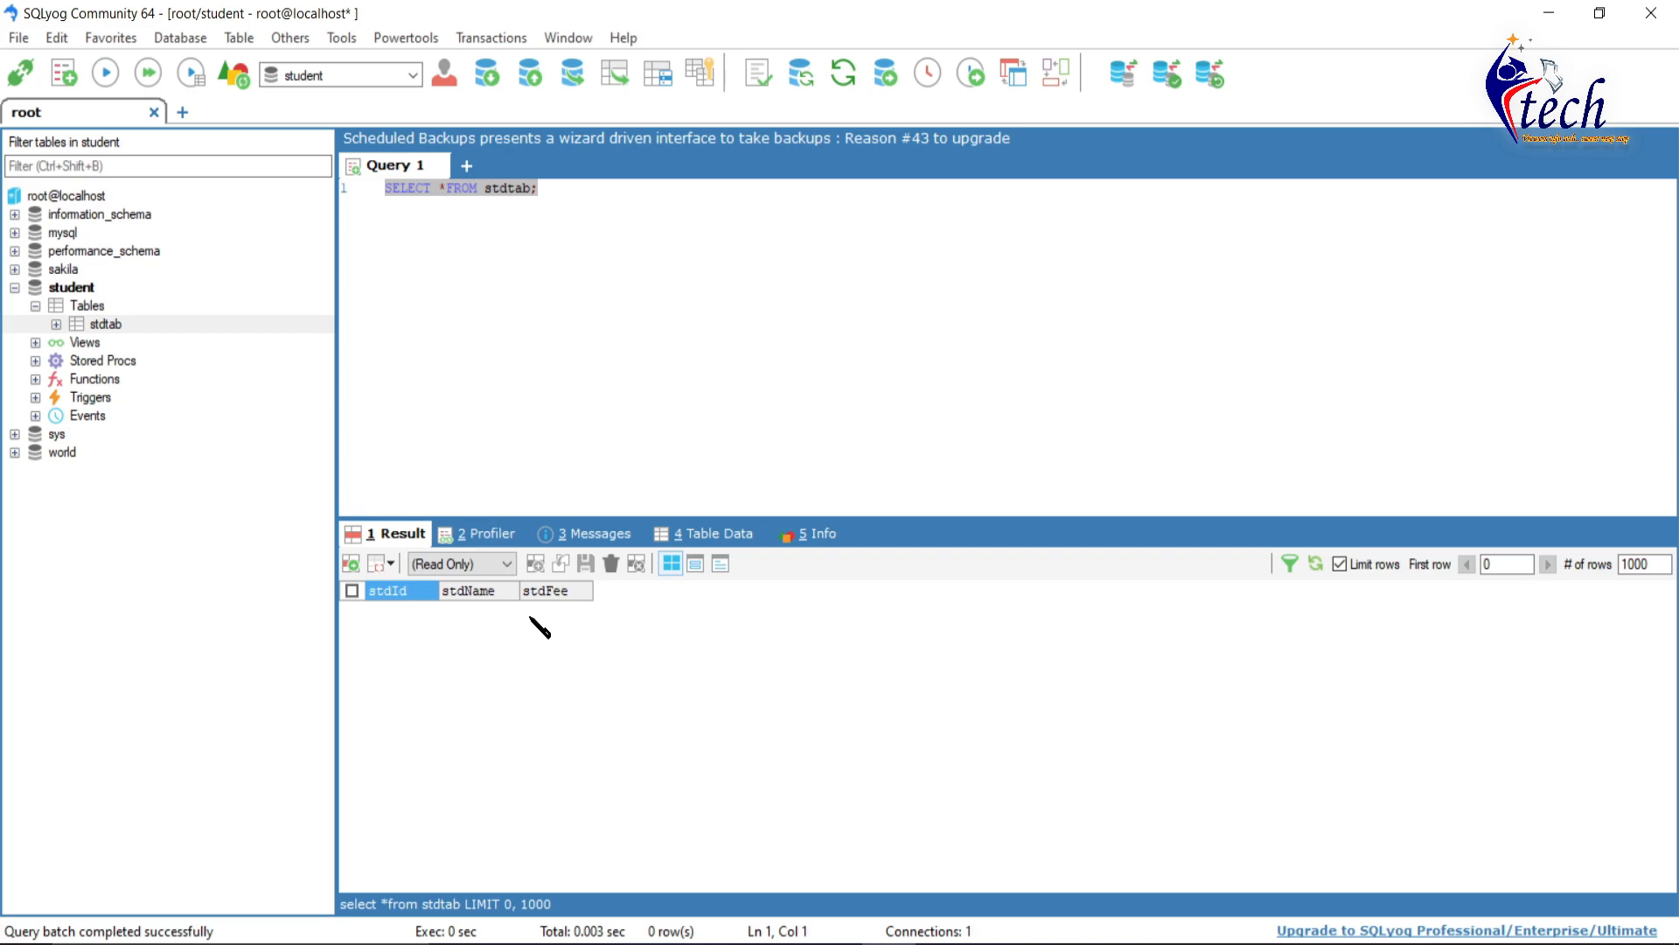
click(699, 312)
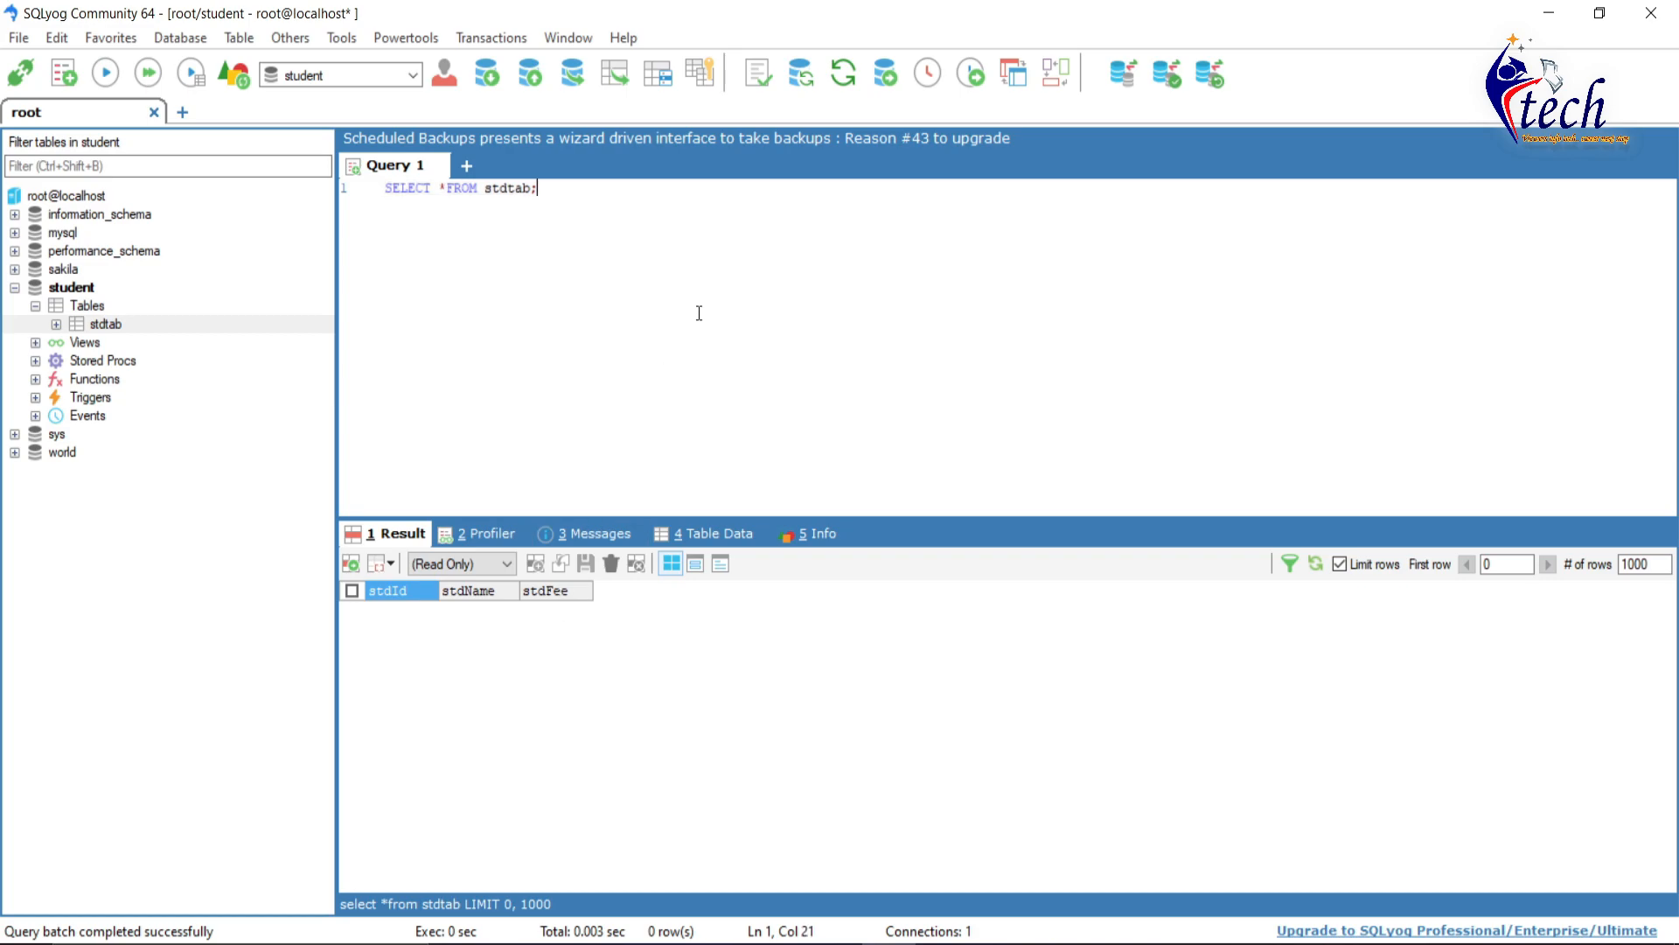
key(ctrl+a)
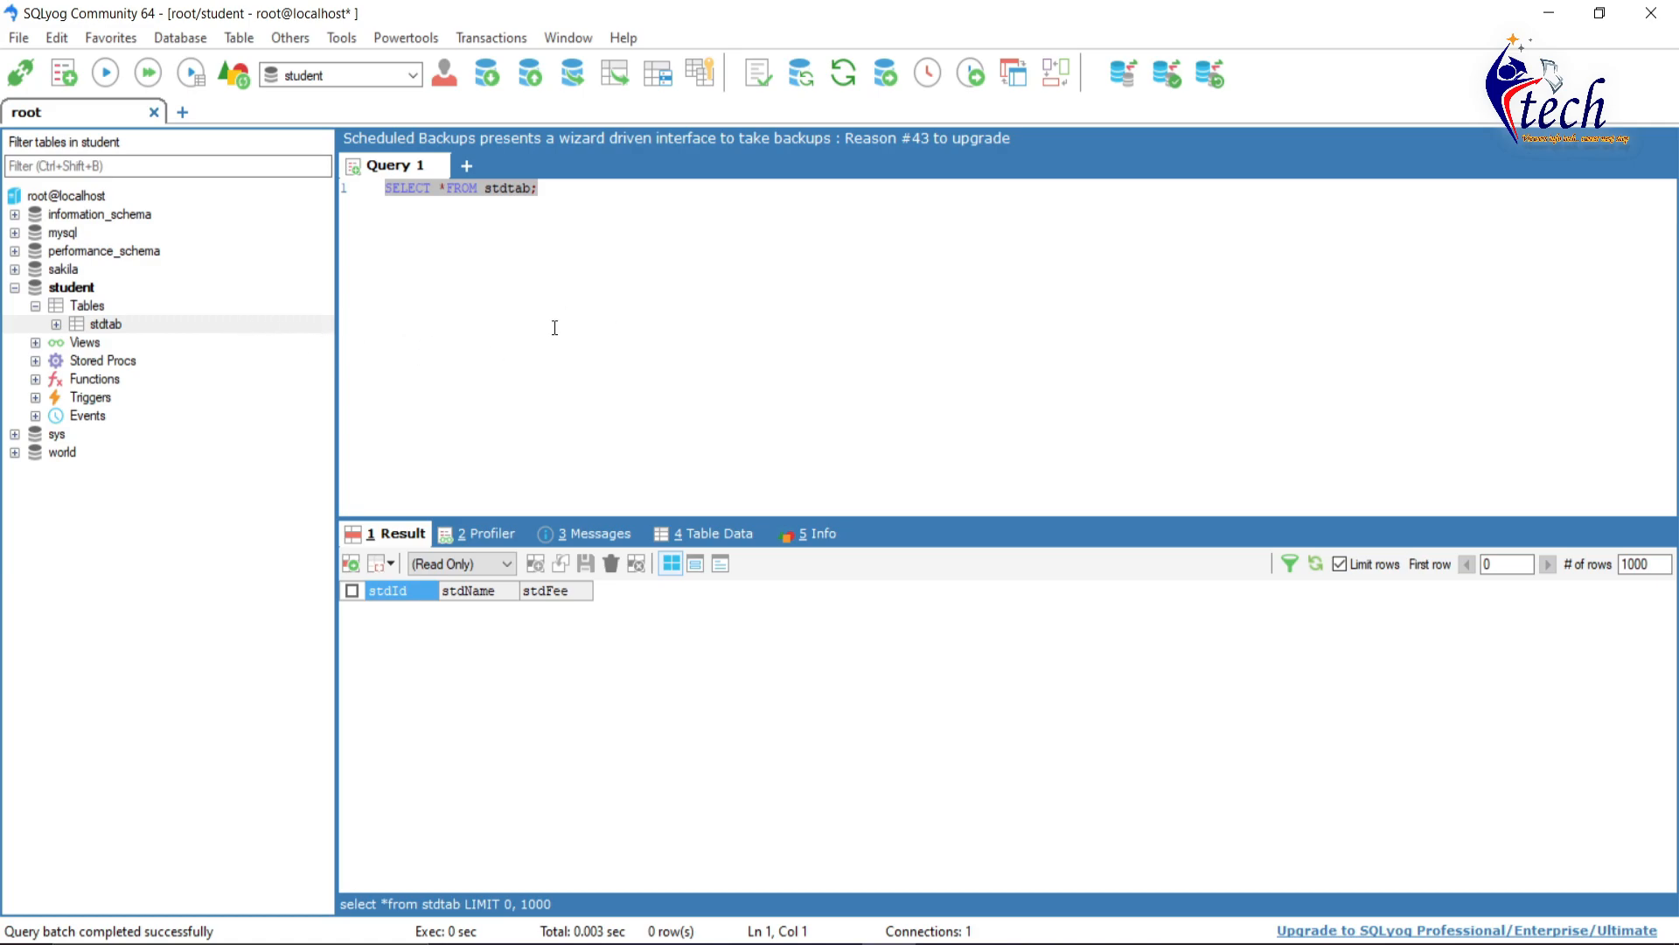
- Run INSERT INTO stdtab VALUE with id 1, a student's name and fee 5000
click(654, 256)
text(insert into )
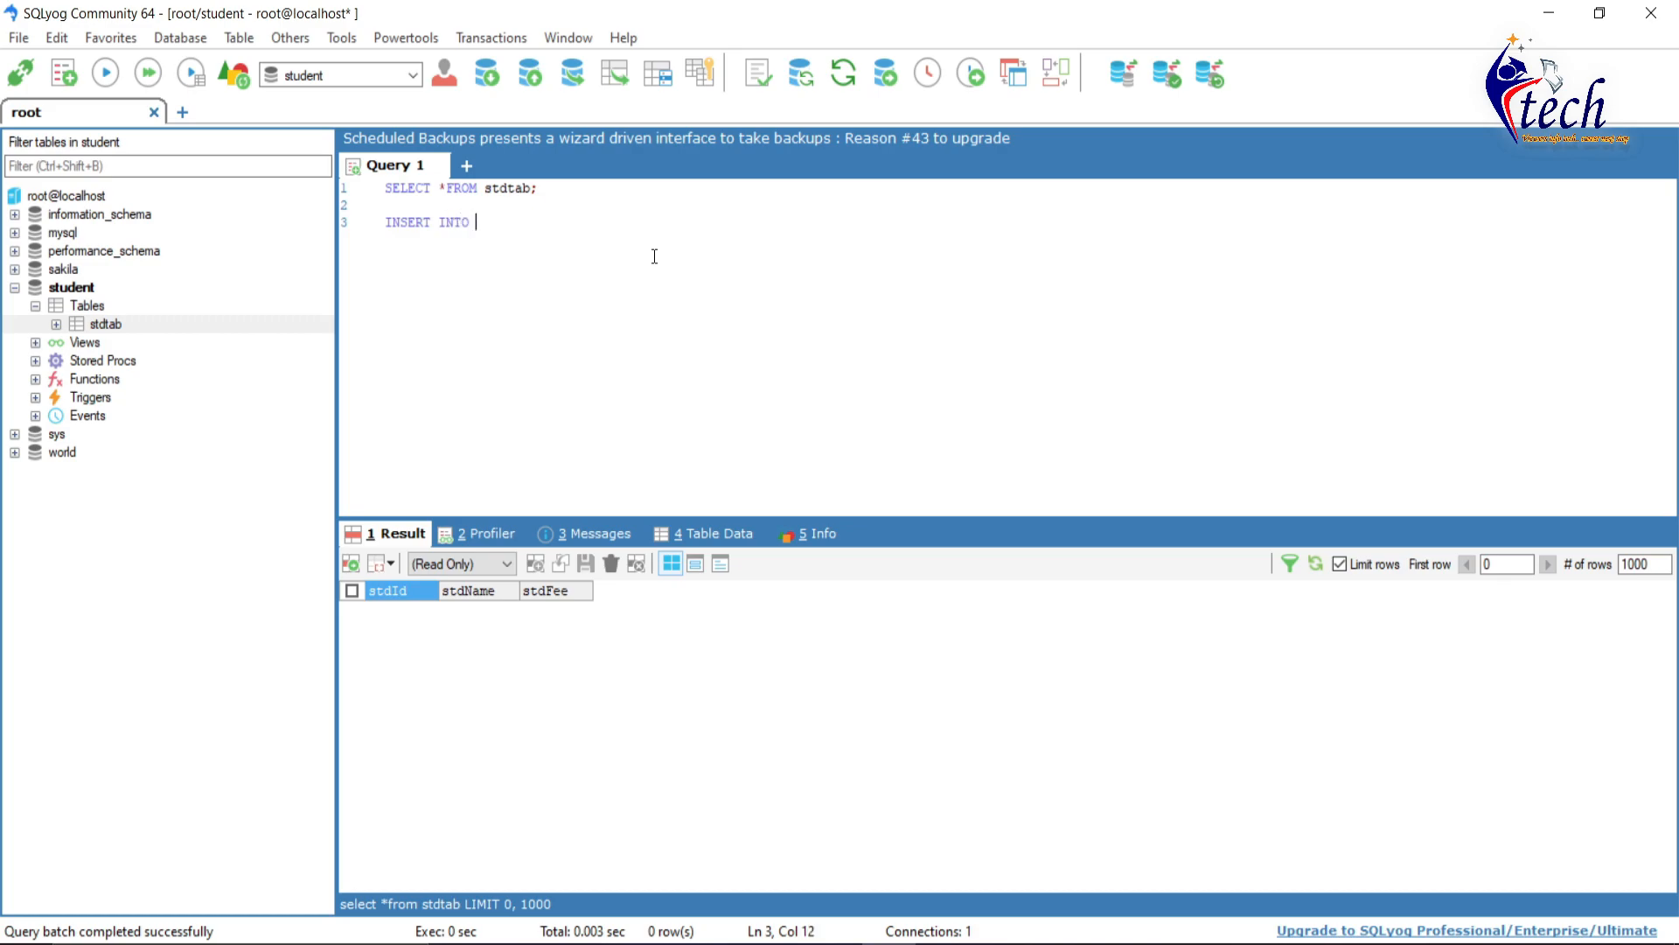
text(stdtab value (1, 'shiva', 50)
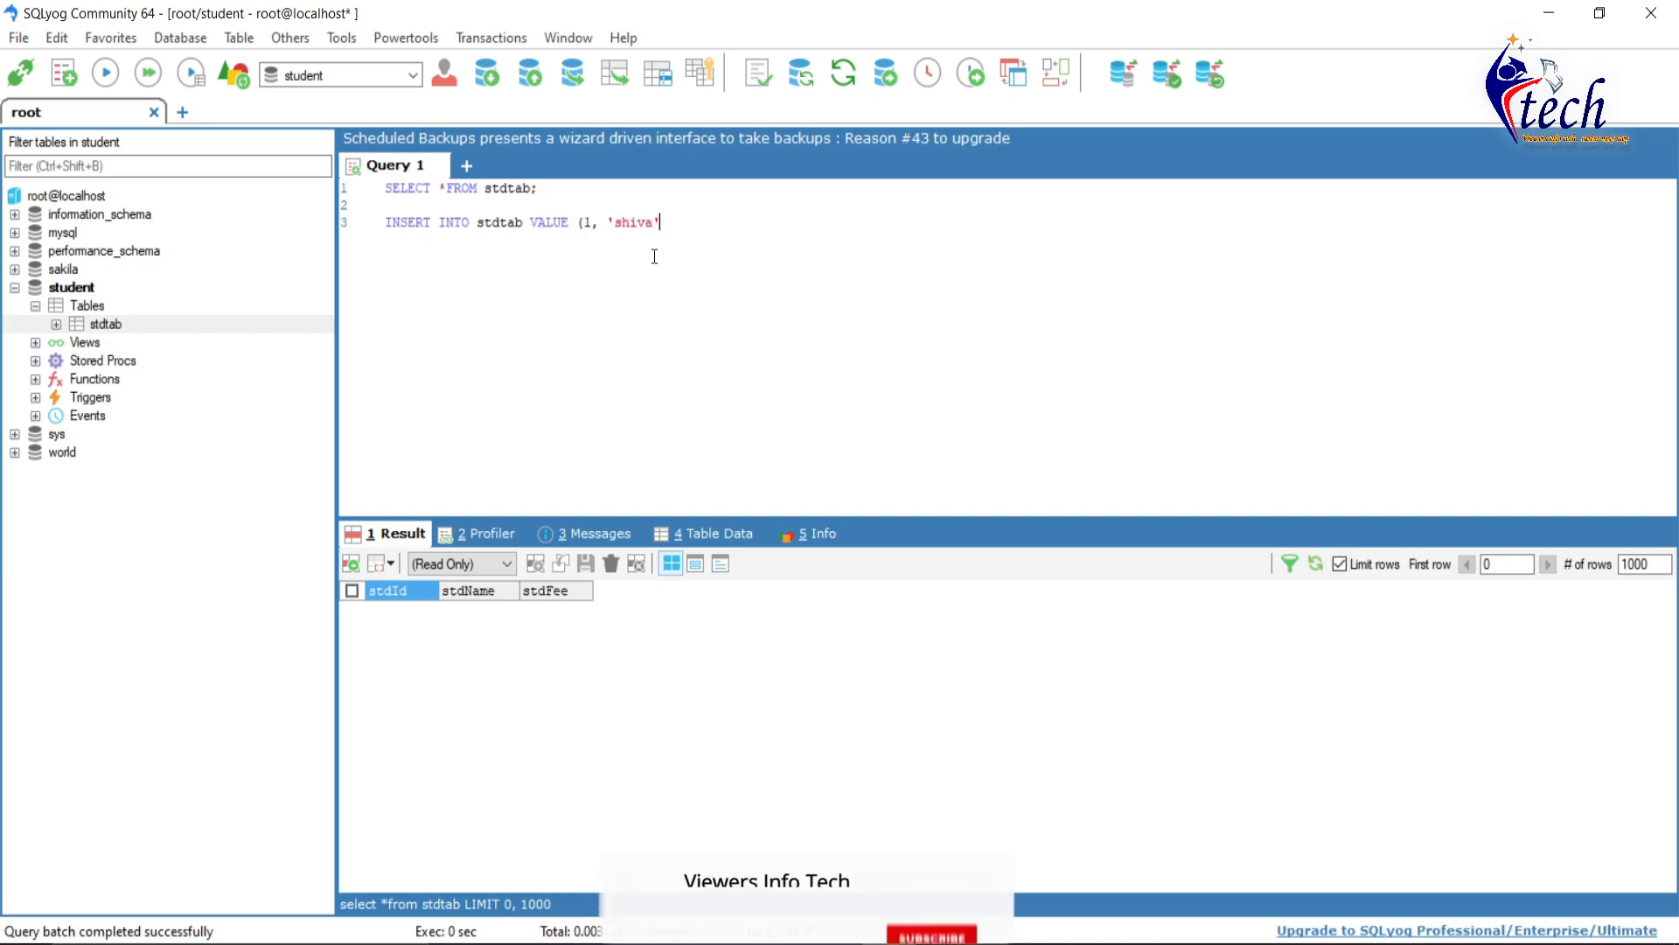
text(00);)
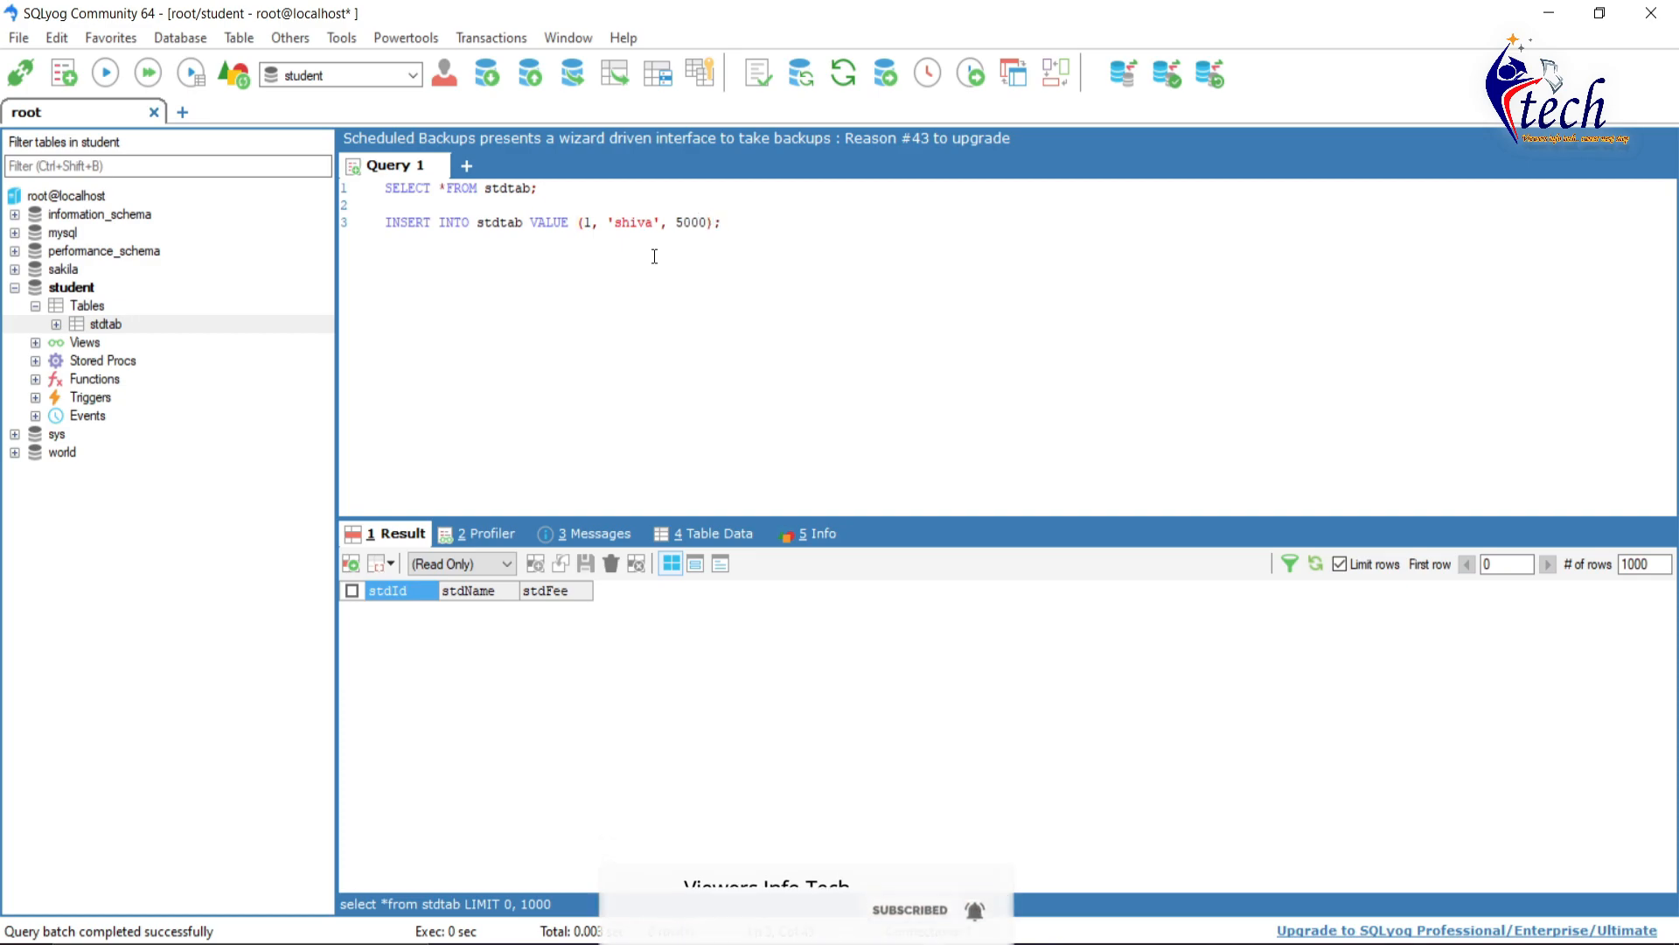
key(shift+Home)
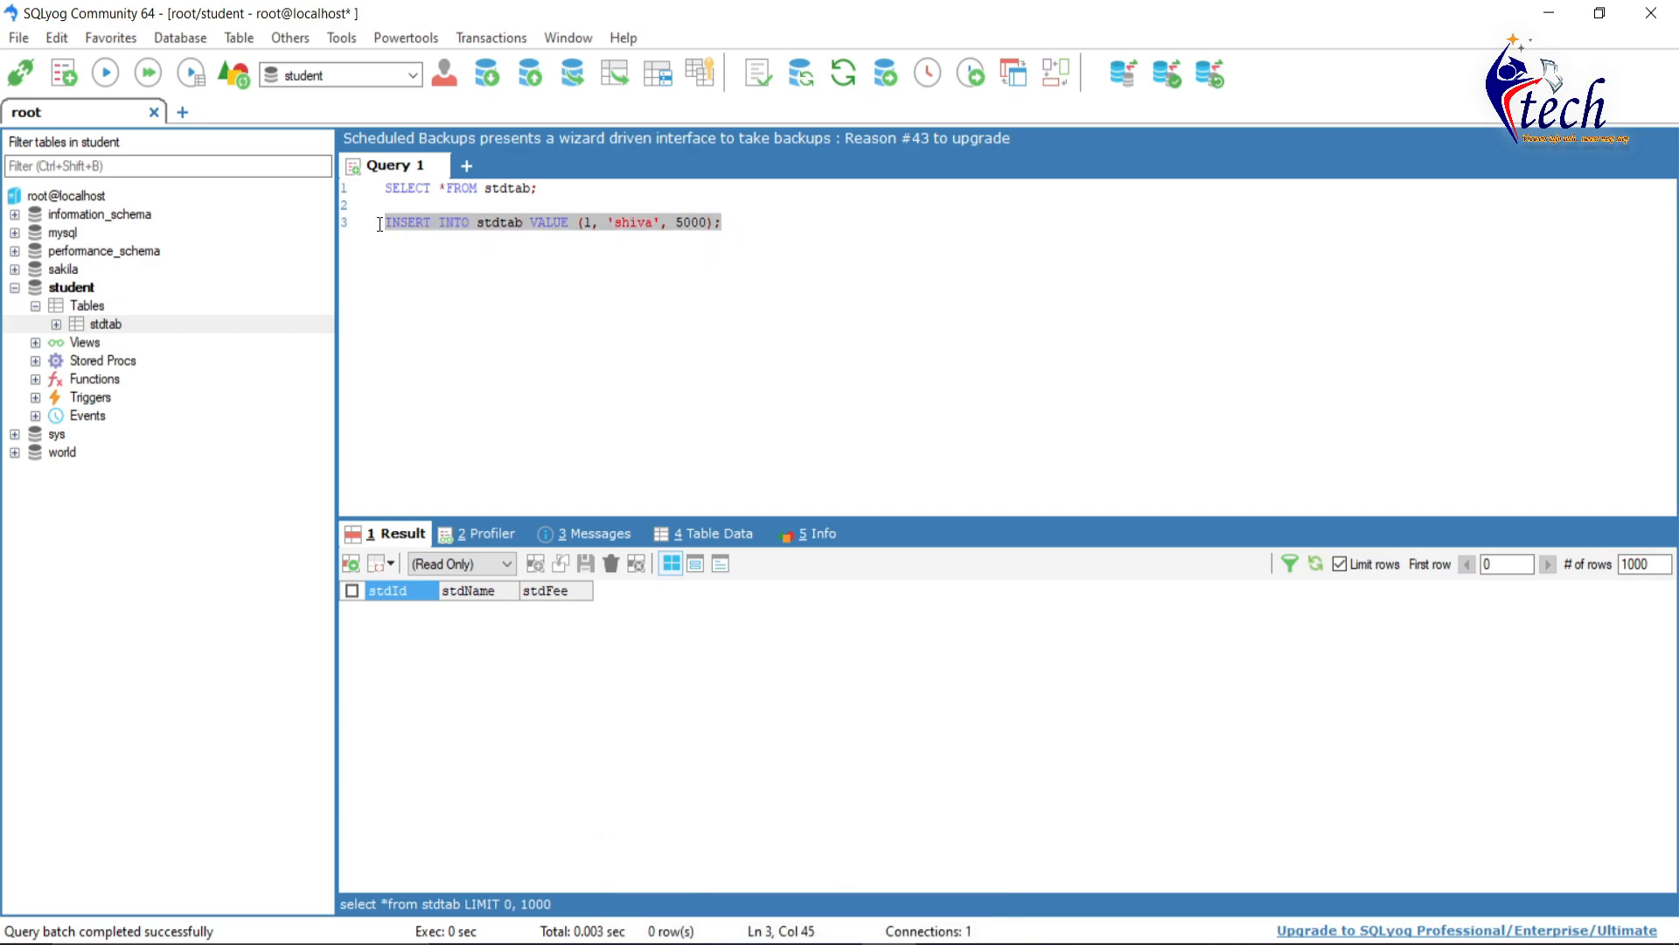
click(113, 76)
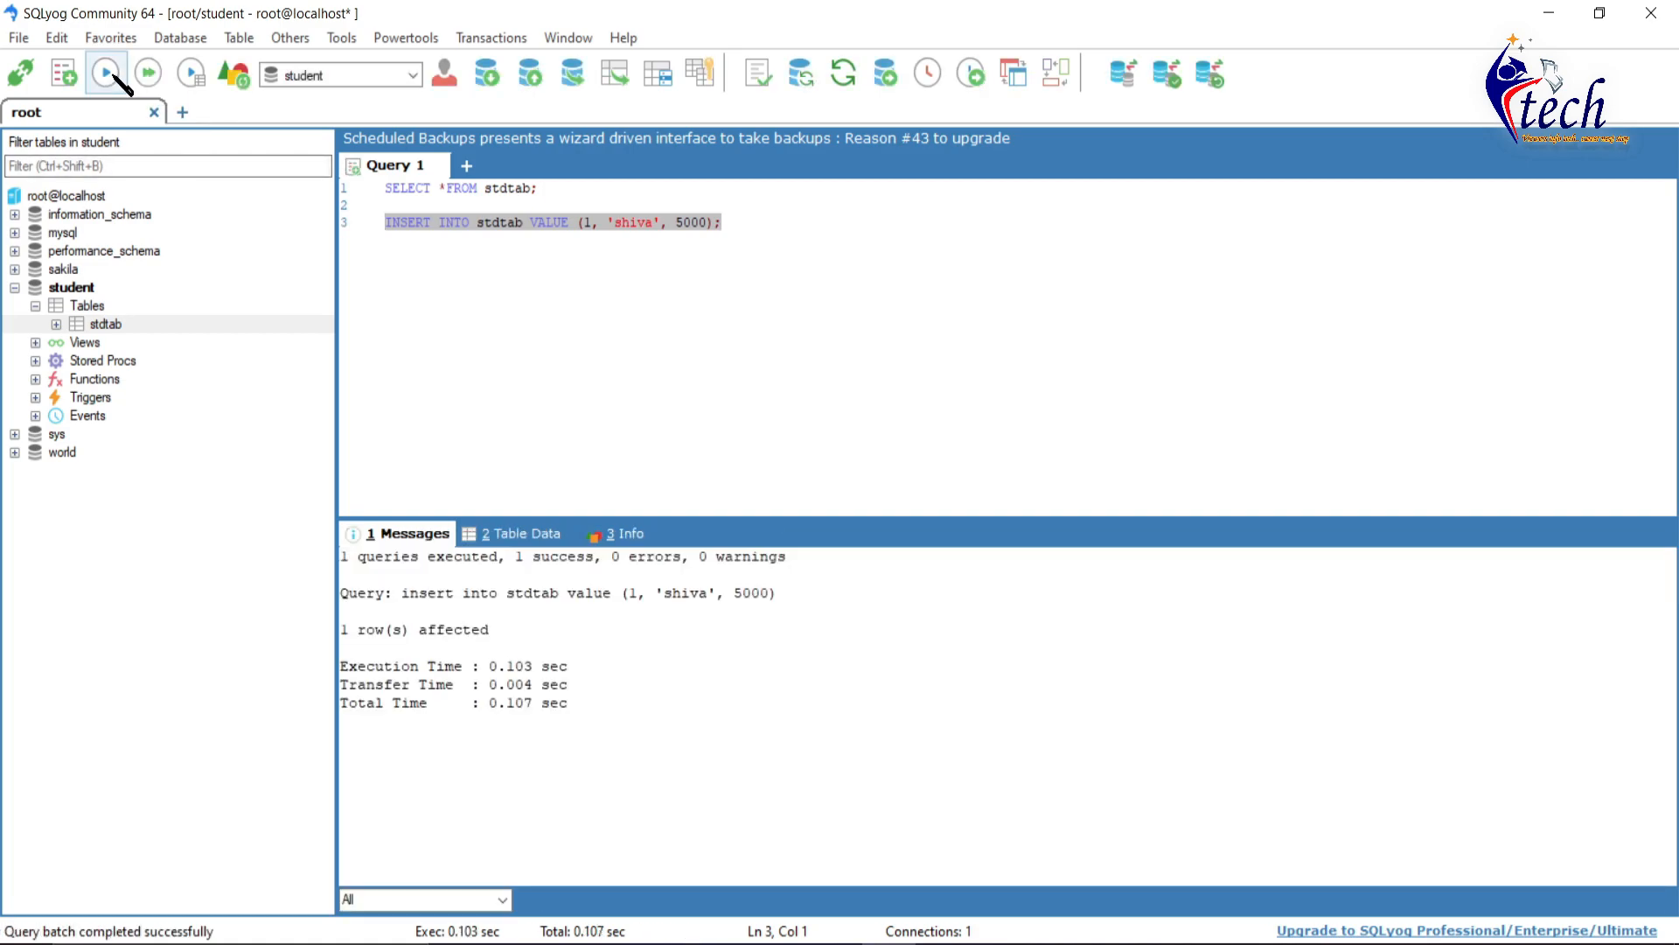
drag(361, 557, 675, 558)
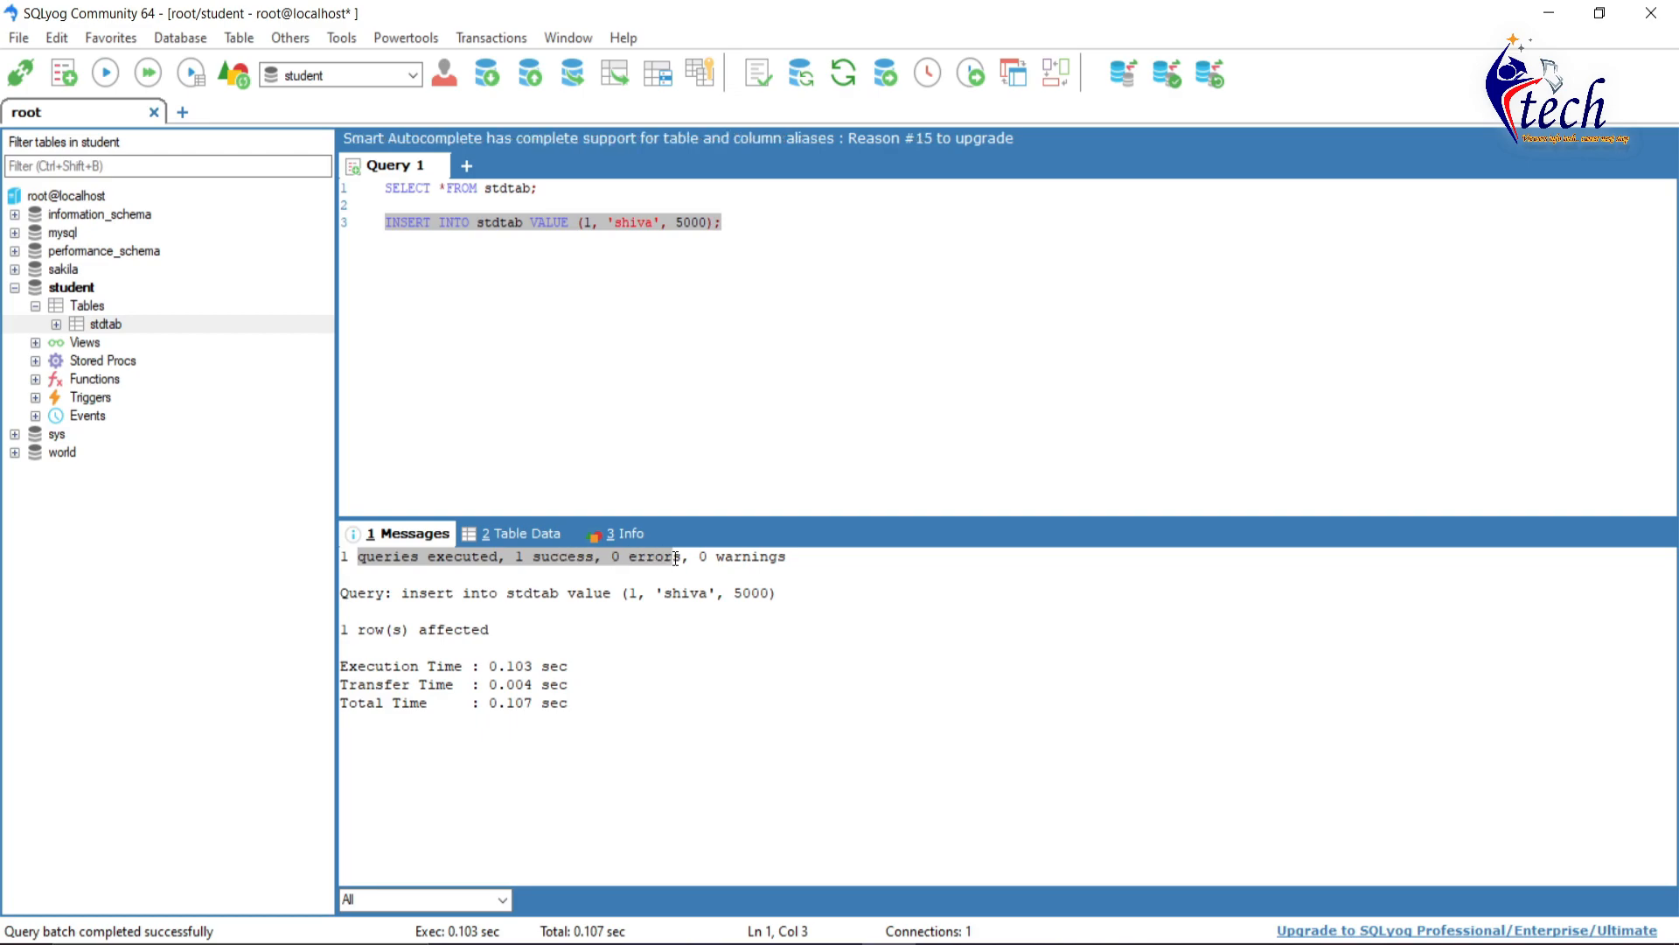
drag(573, 188, 338, 185)
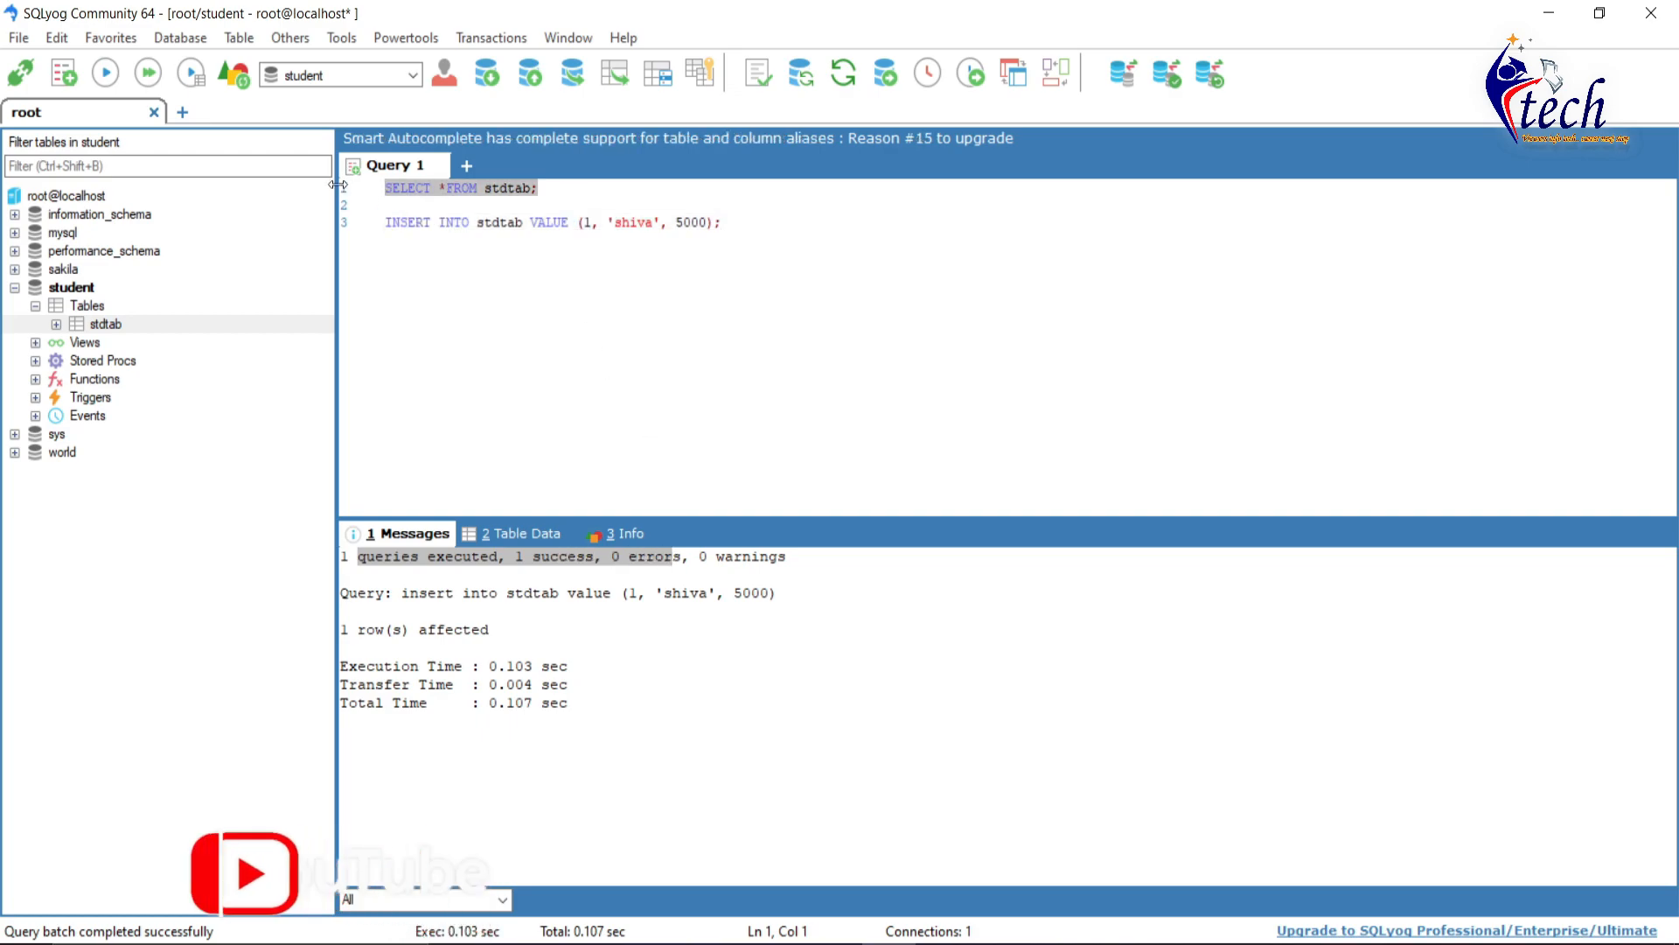
- Rerun SELECT * FROM stdtab to confirm the new row 1, shiva, 5000
click(109, 75)
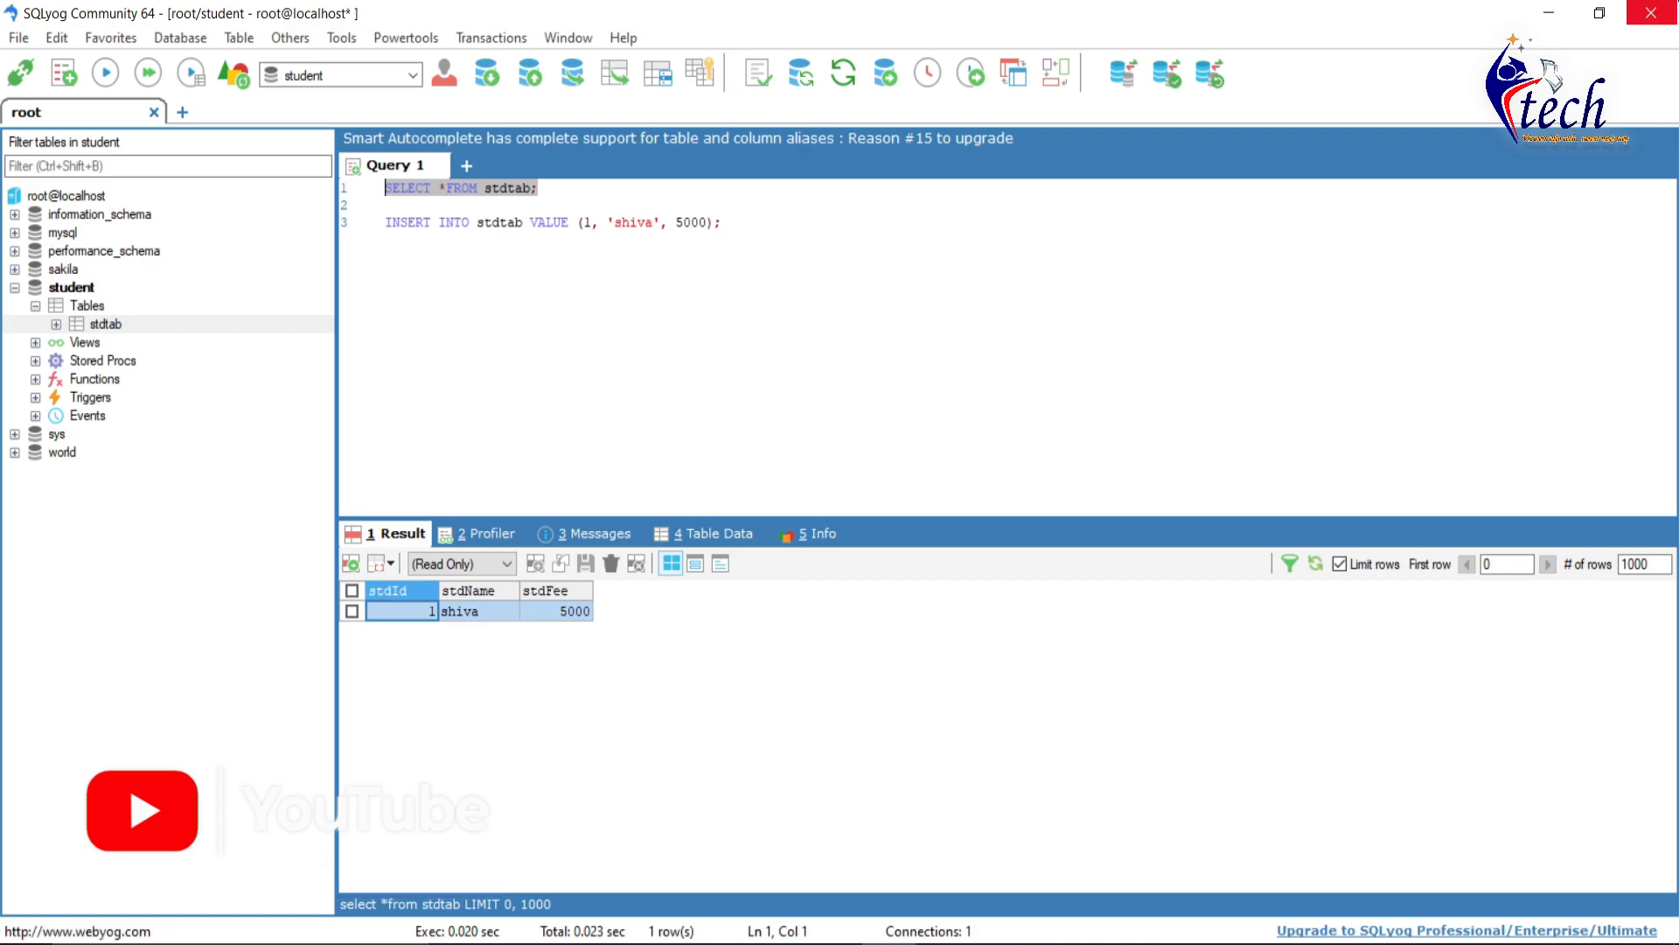
- Close SQLyog, bringing up the Community Edition upgrade prompt
click(1651, 12)
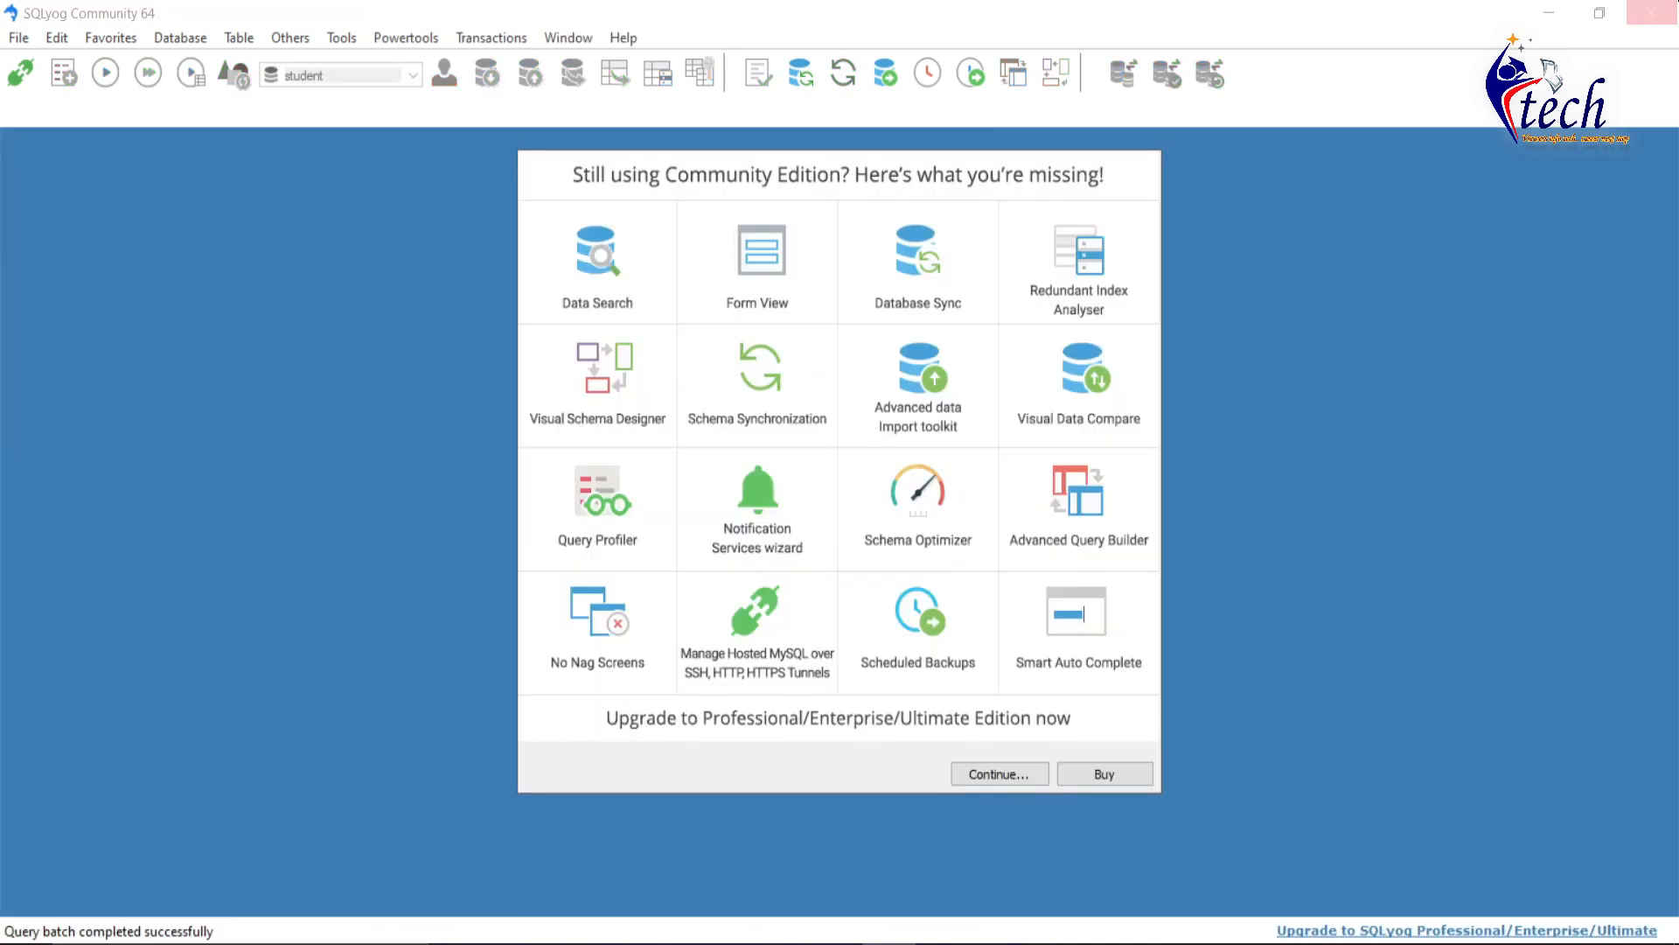